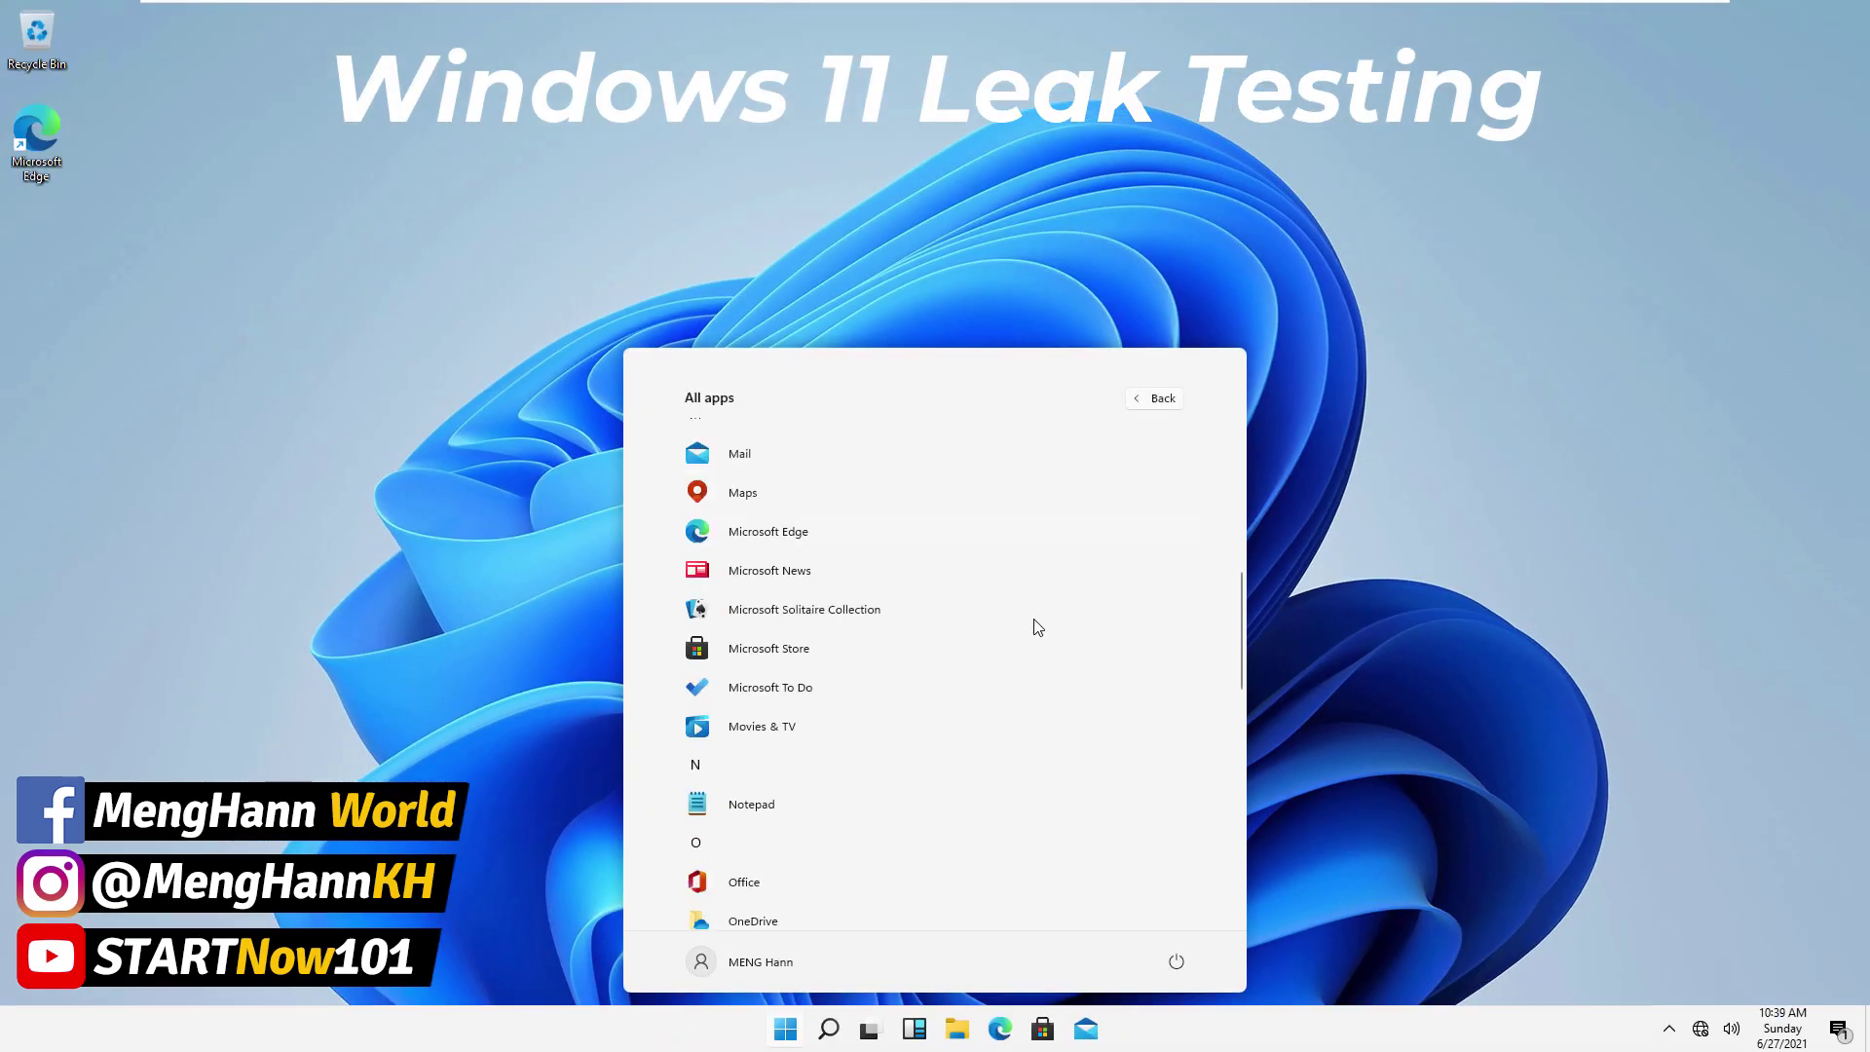
scroll(1034, 625, down, 5)
scroll(1012, 679, up, 5)
scroll(1032, 660, up, 3)
- Add a new virtual desktop in Task View and return to the desktop
click(832, 1030)
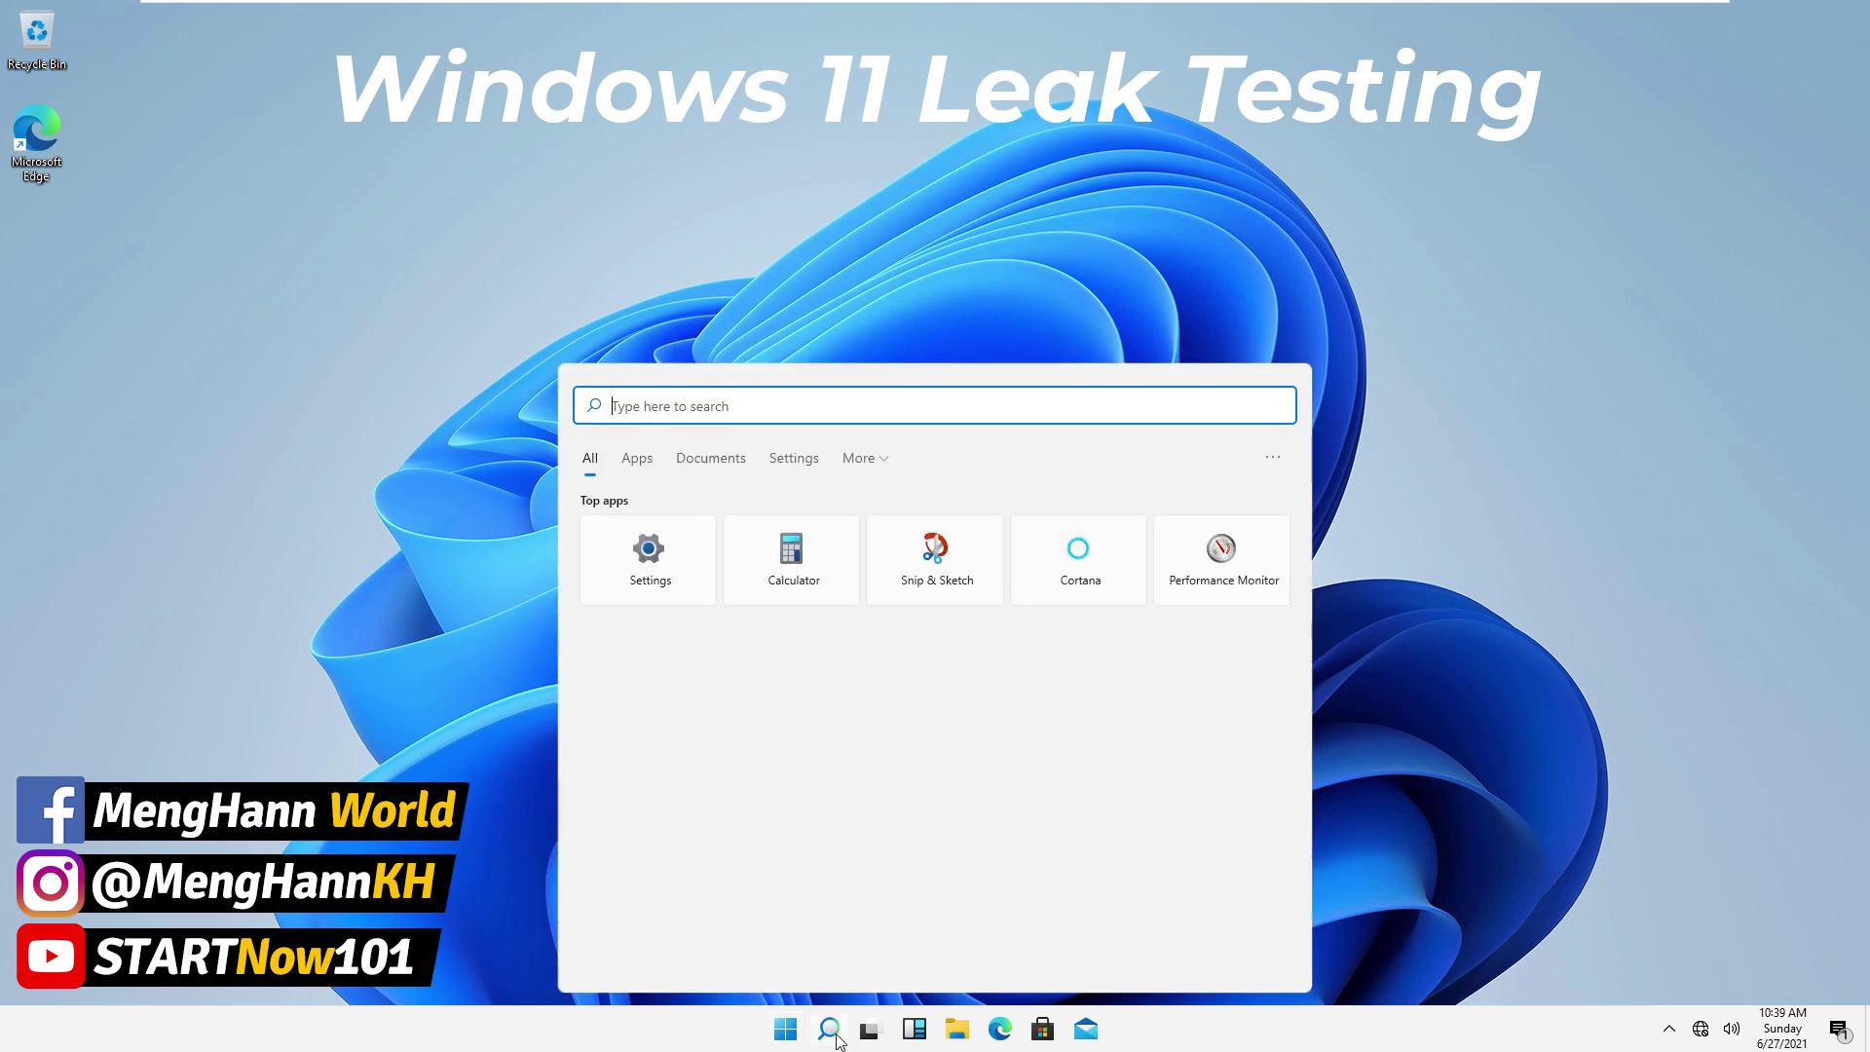
text(sni)
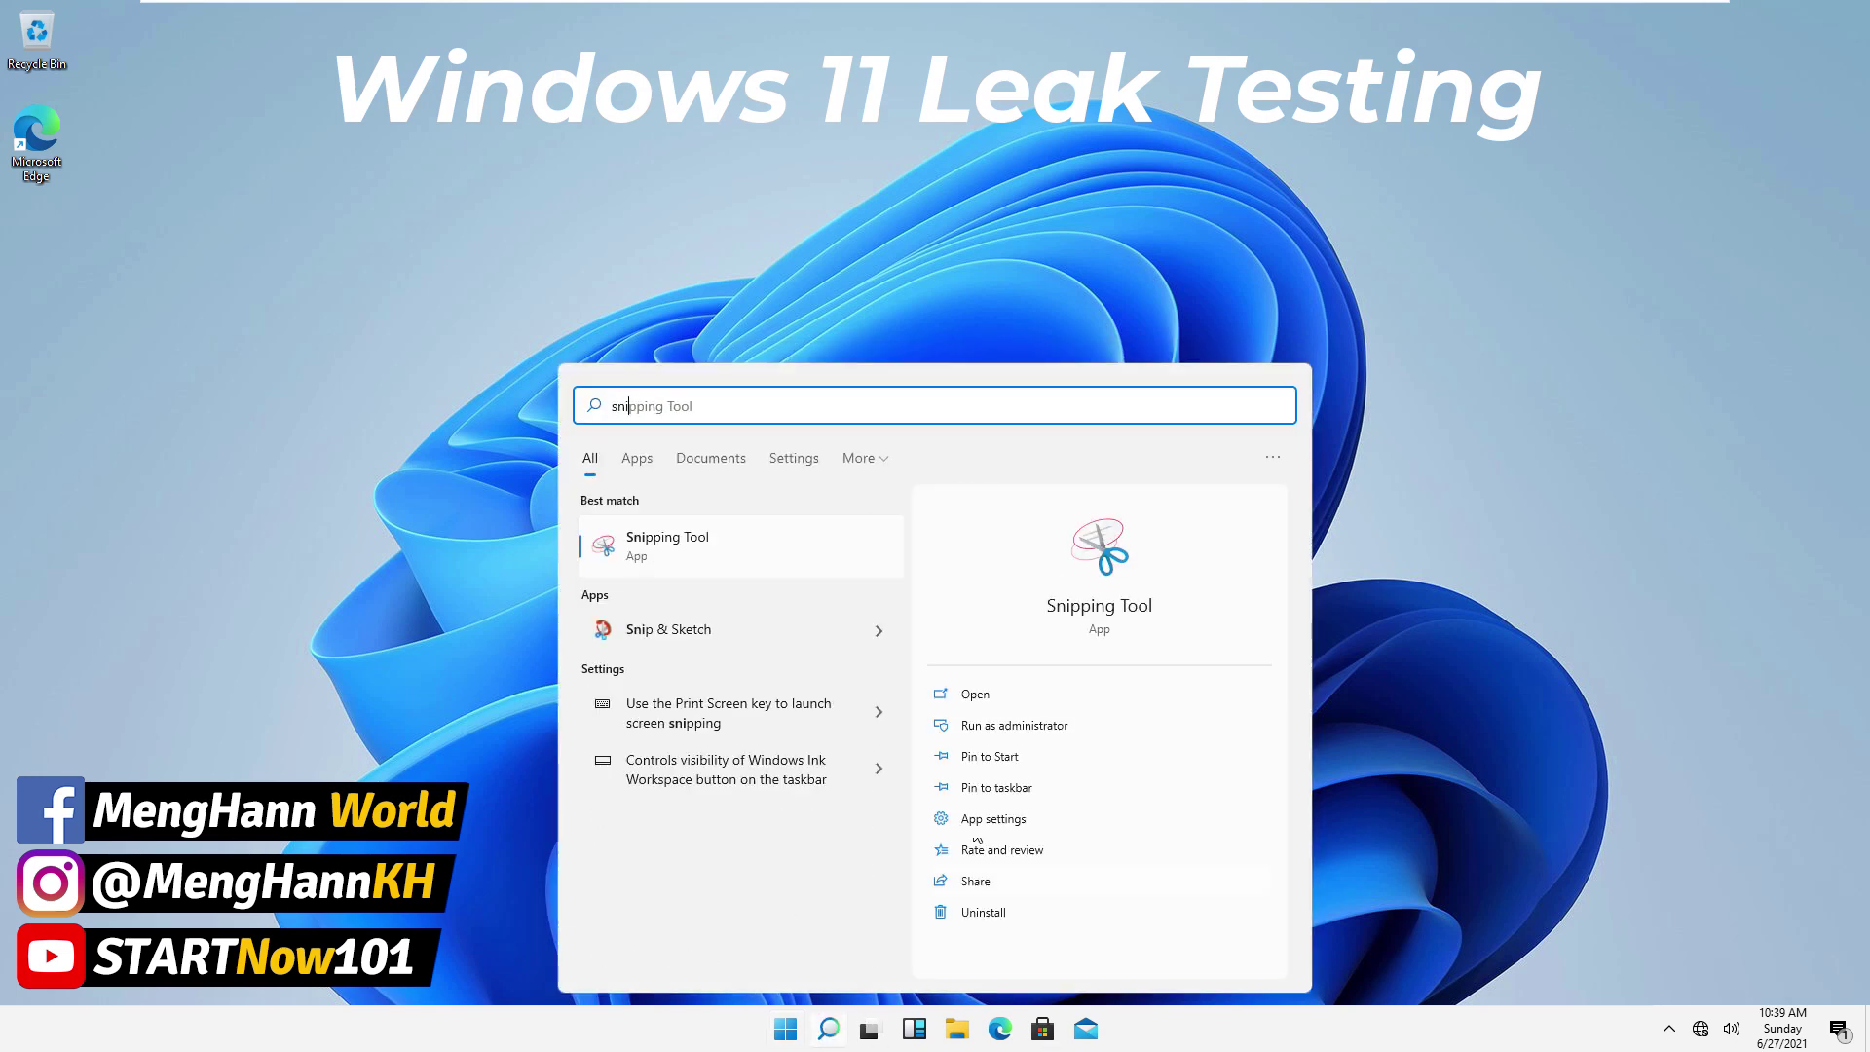
click(873, 1033)
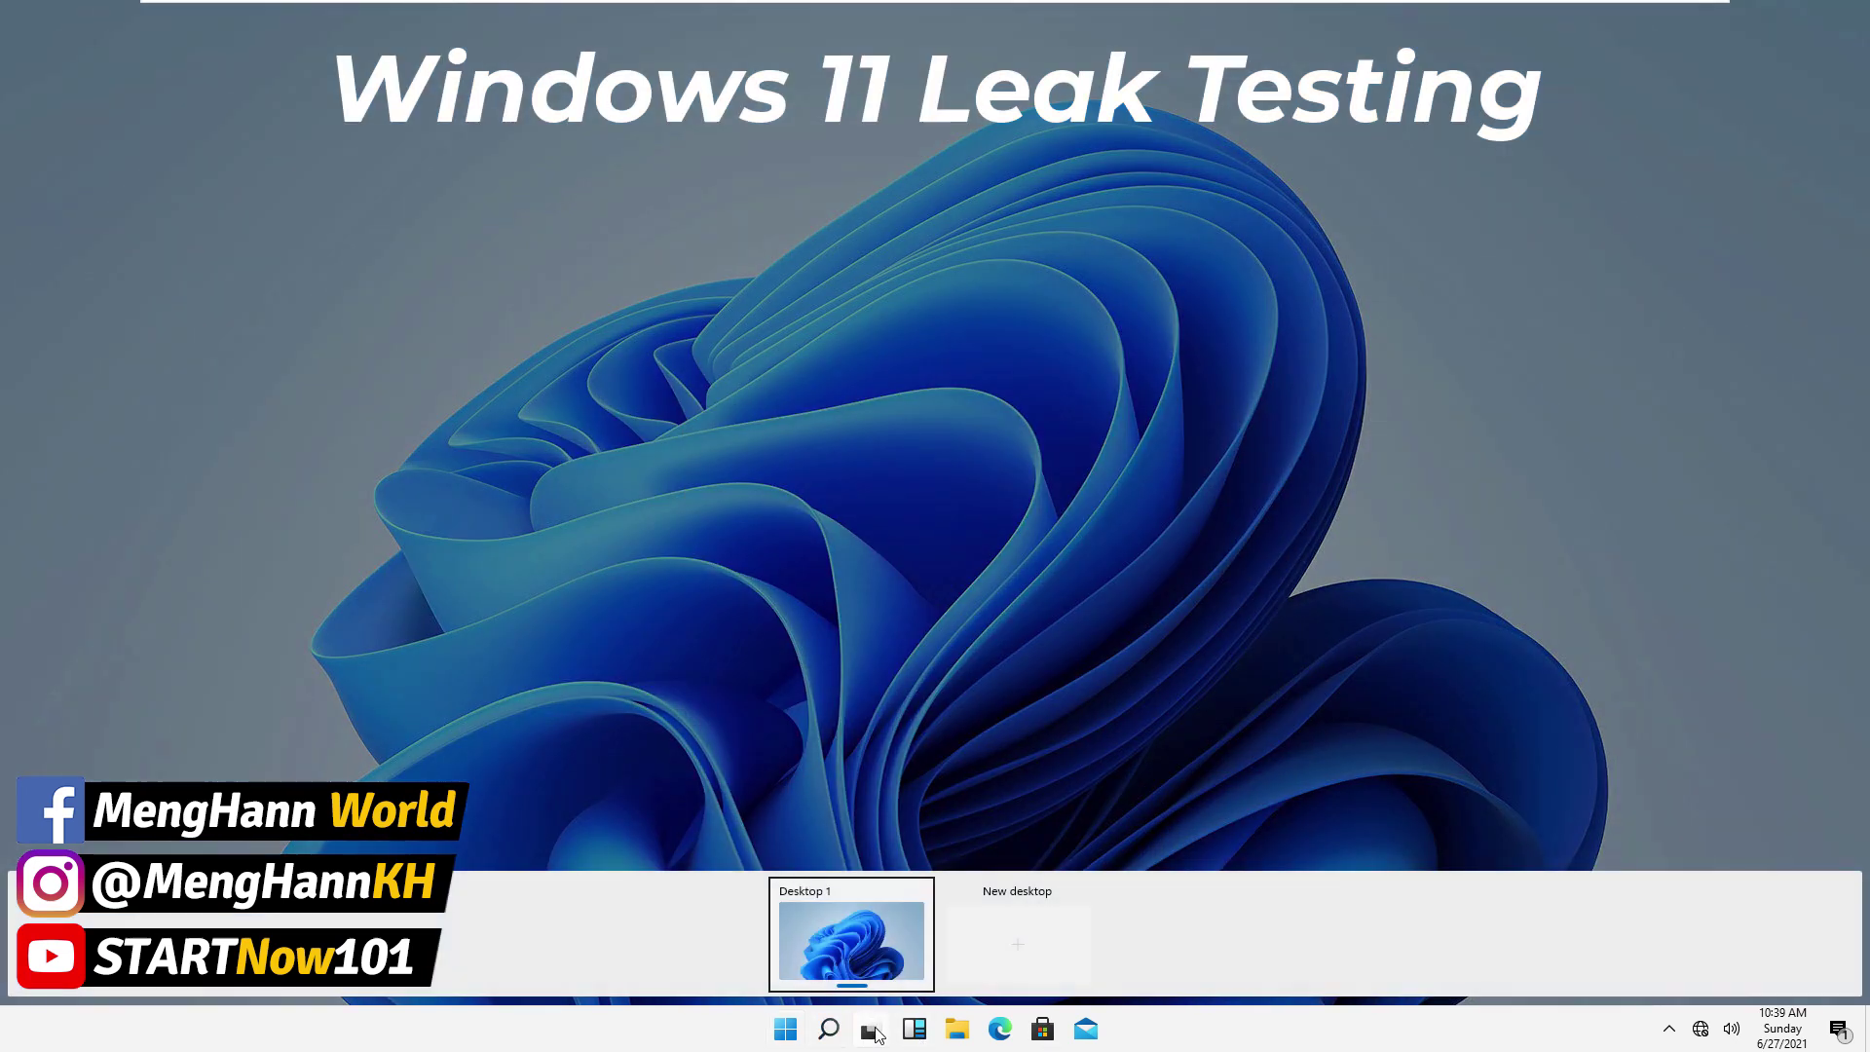
click(1027, 956)
click(956, 943)
- Set the colourful picture as the desktop wallpaper through Personalize
right_click(768, 187)
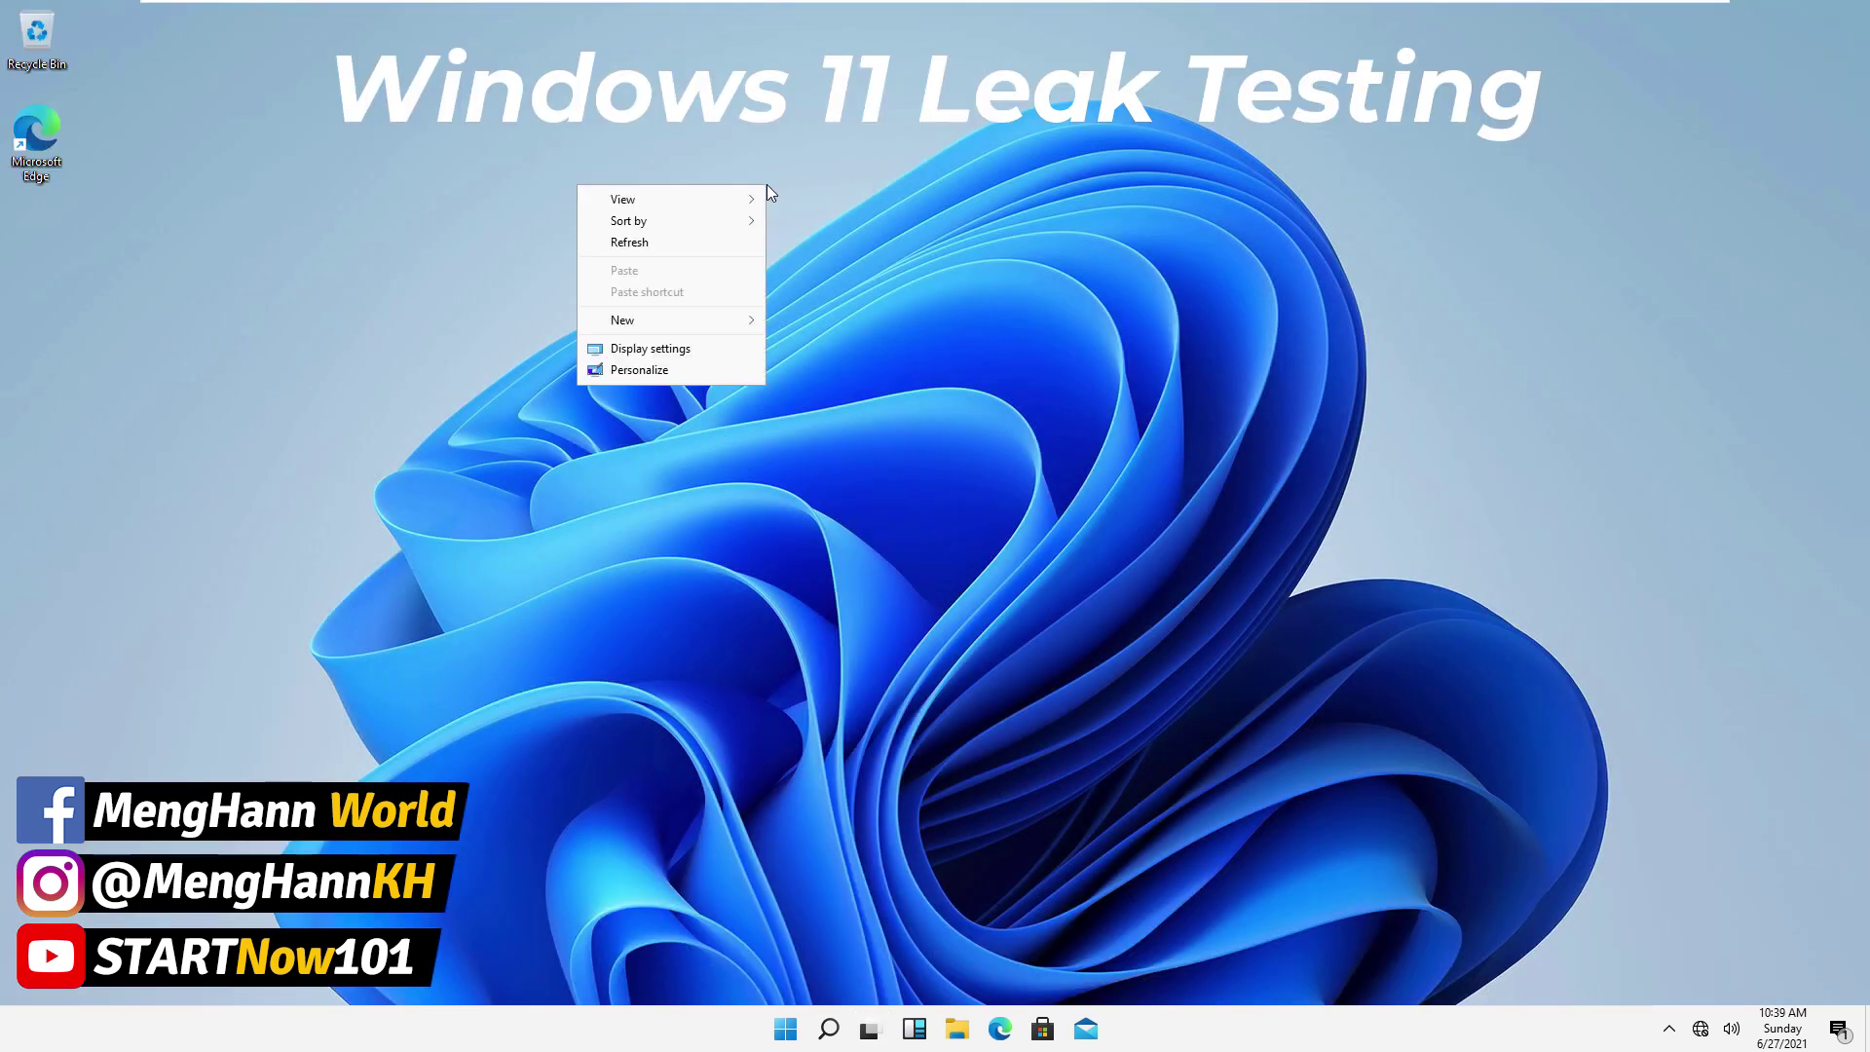
click(665, 372)
click(609, 523)
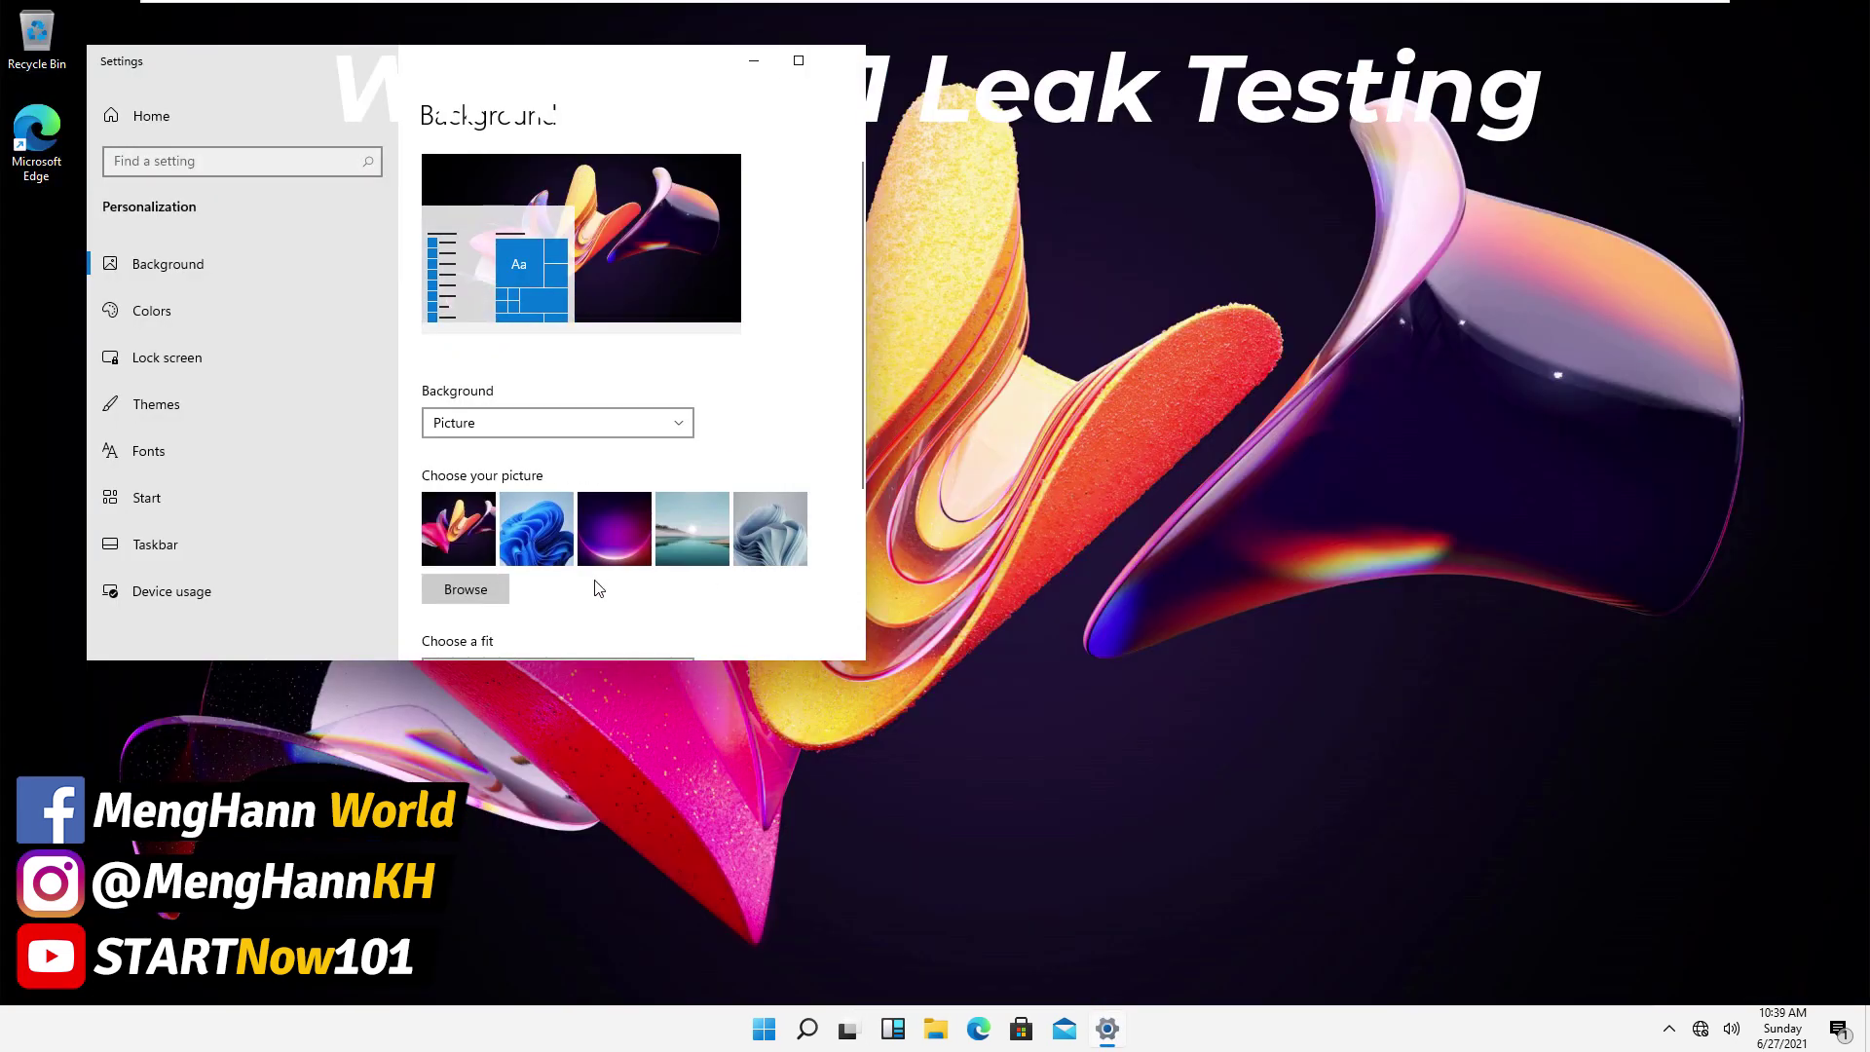
click(844, 59)
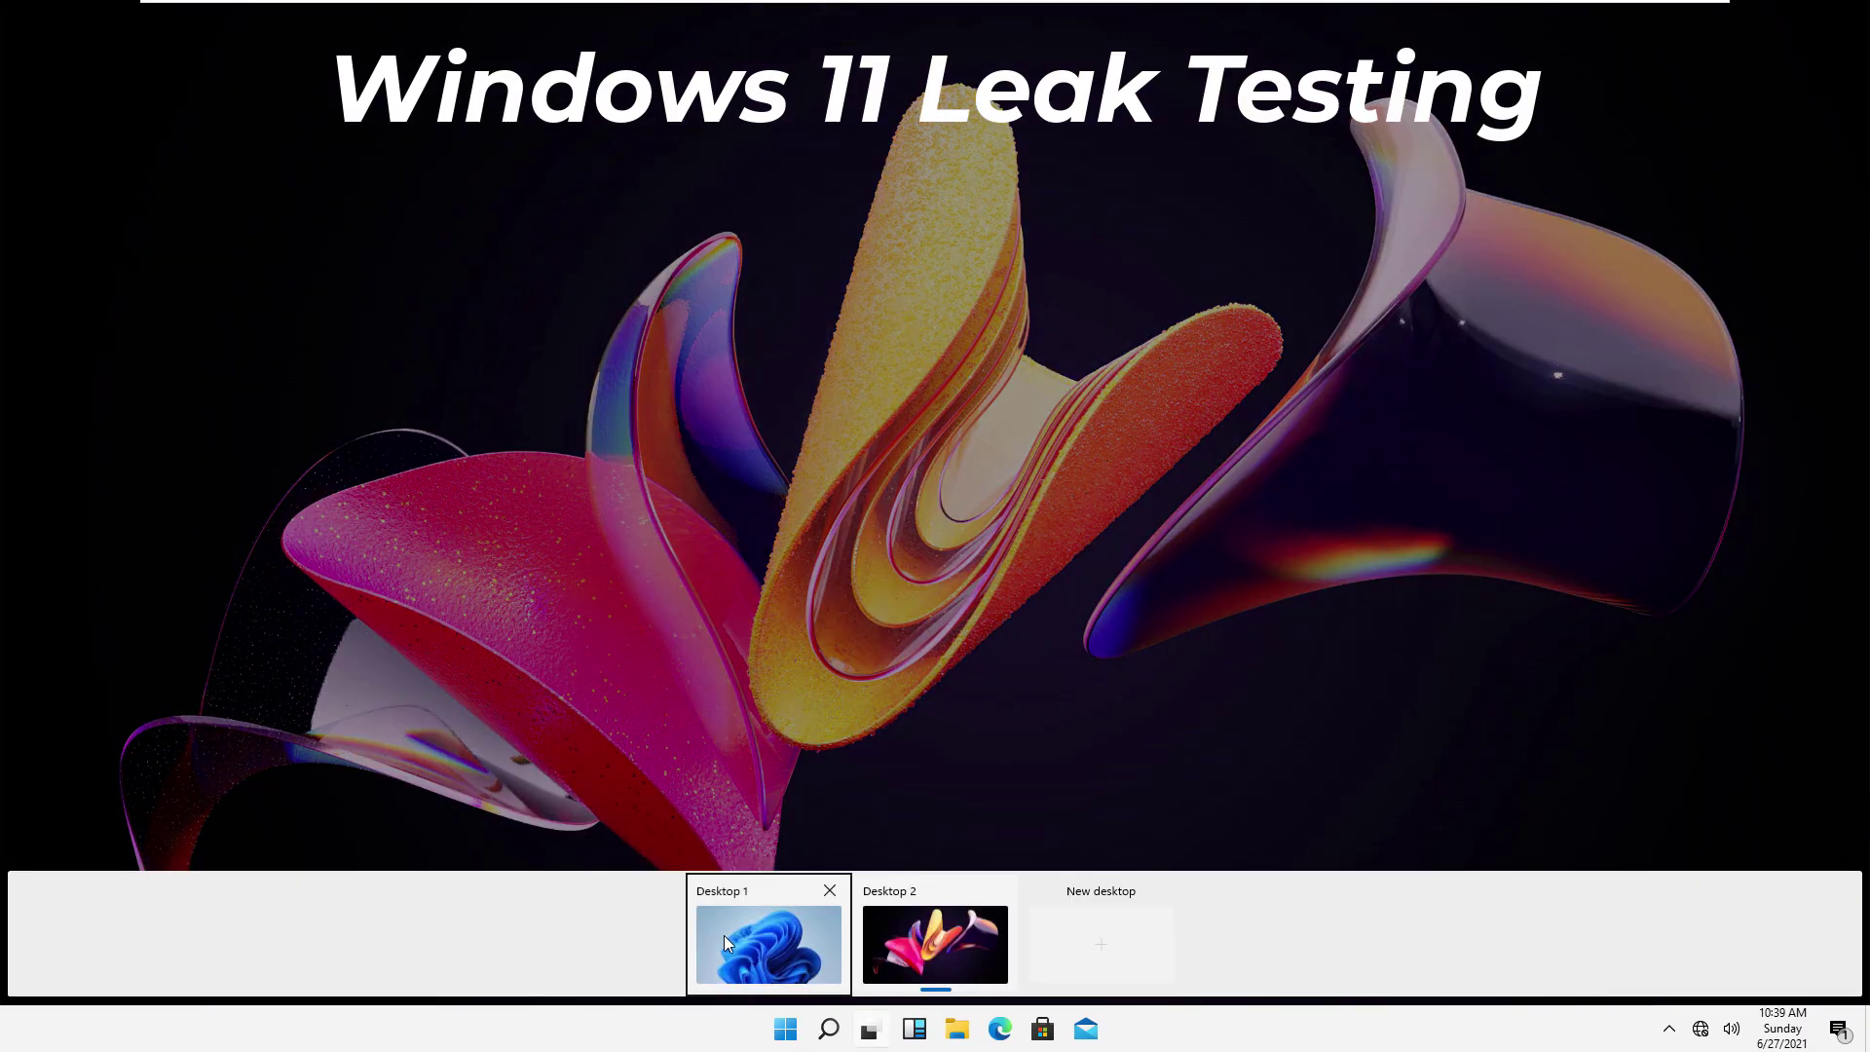
- Switch to Desktop 2, then open widgets and dismiss the widgets error panel
click(724, 935)
mouse_move(870, 1031)
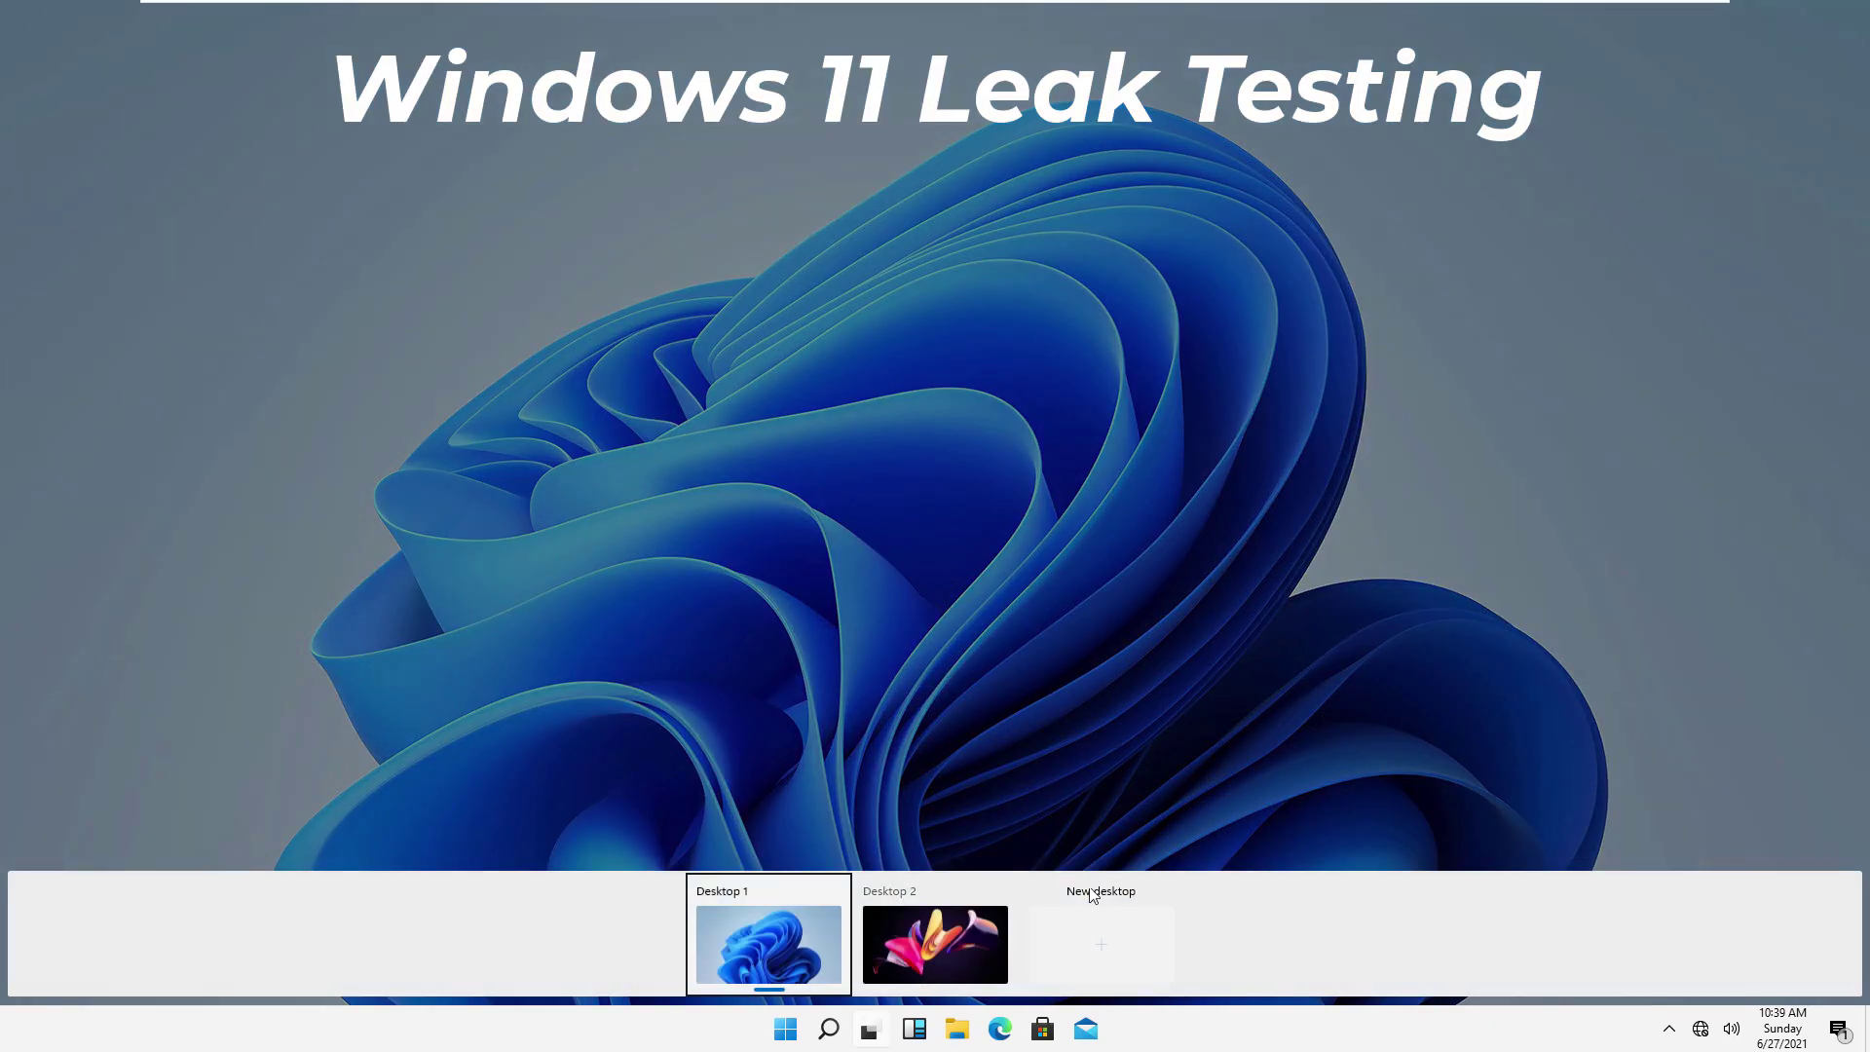
click(920, 935)
click(916, 1031)
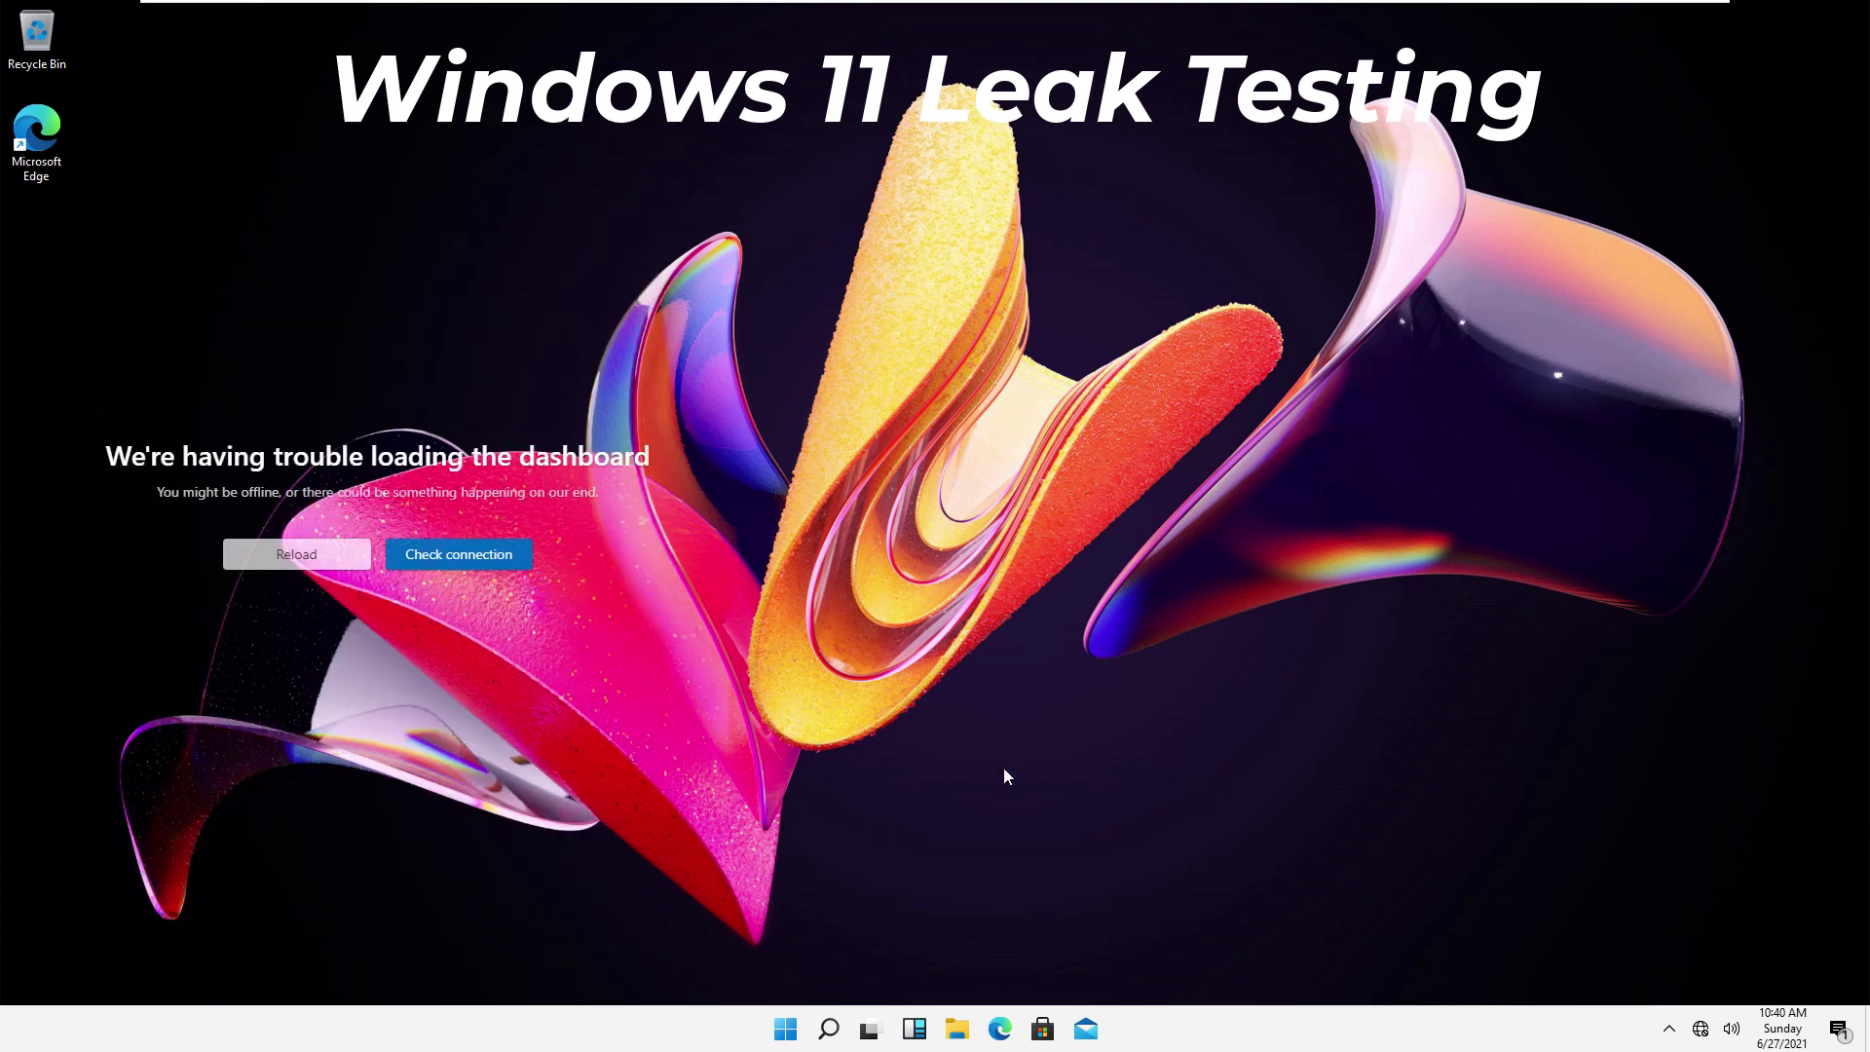
click(1004, 771)
- Show File Explorer's Quick access folders as large icons and browse Downloads
click(957, 1028)
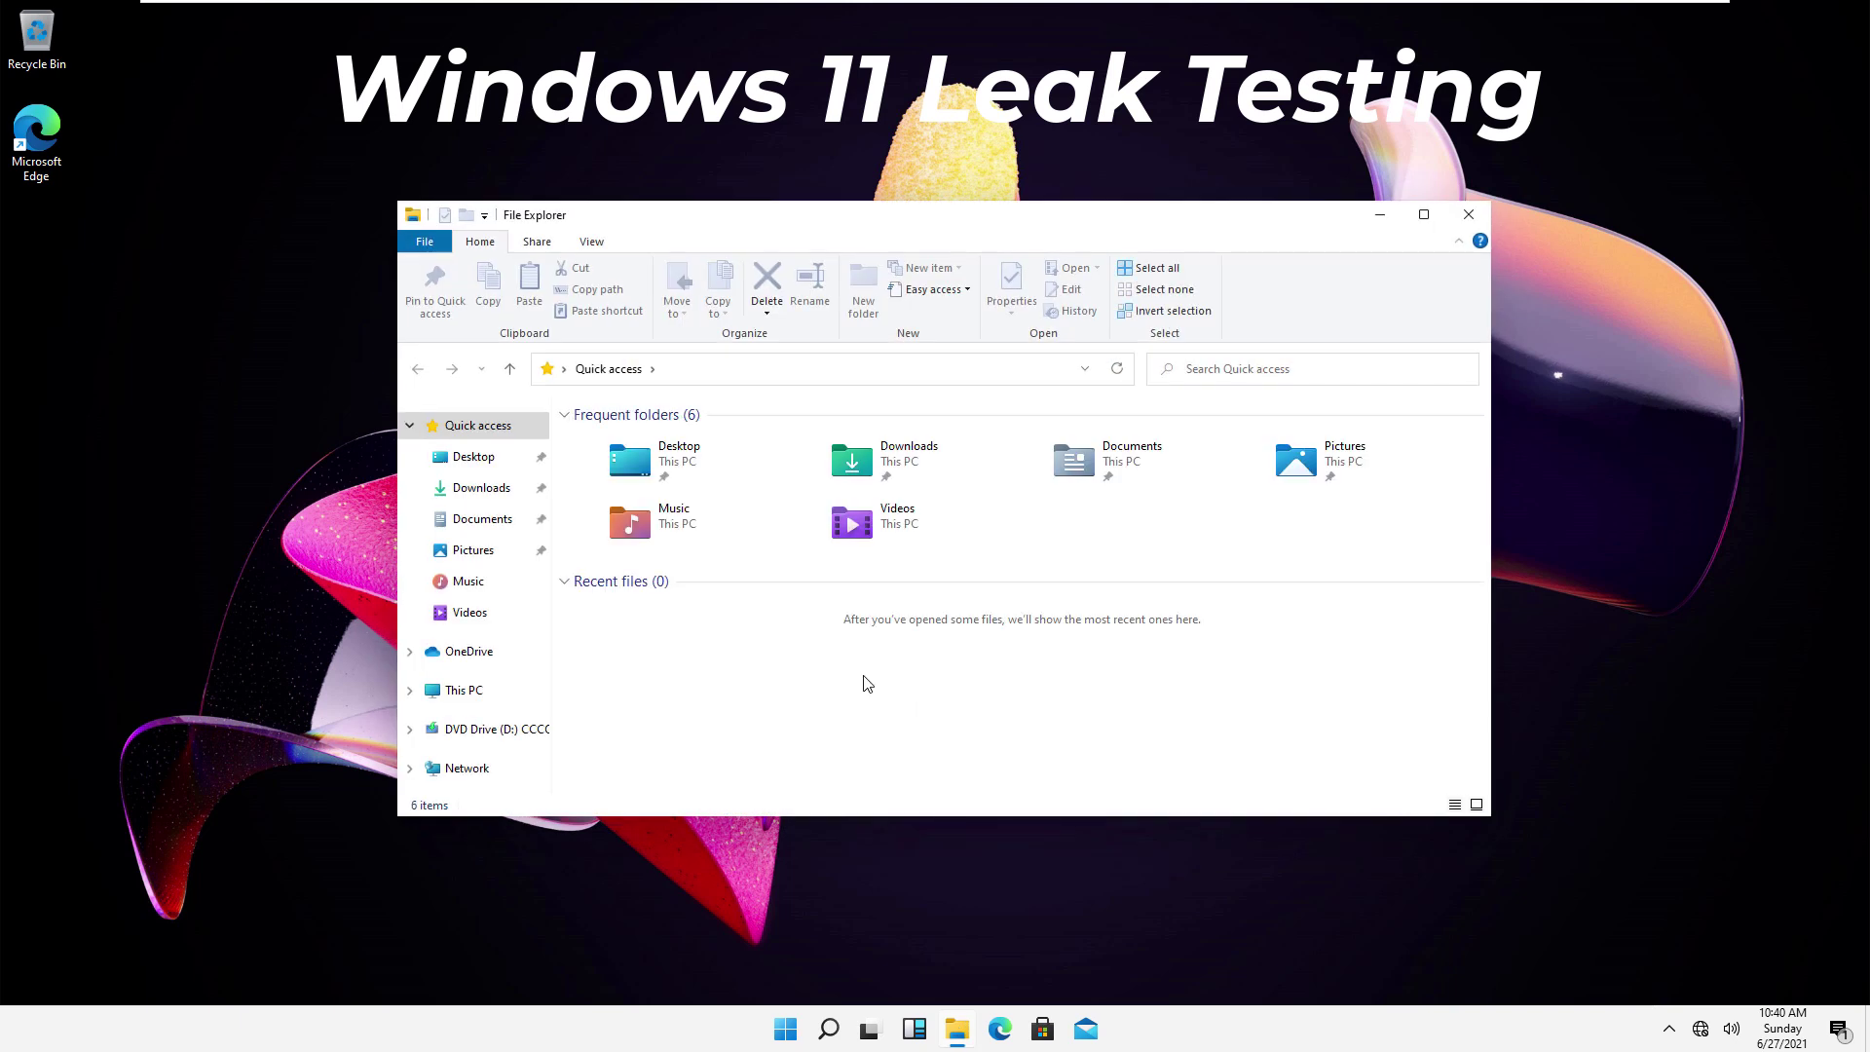
click(1456, 806)
click(1477, 804)
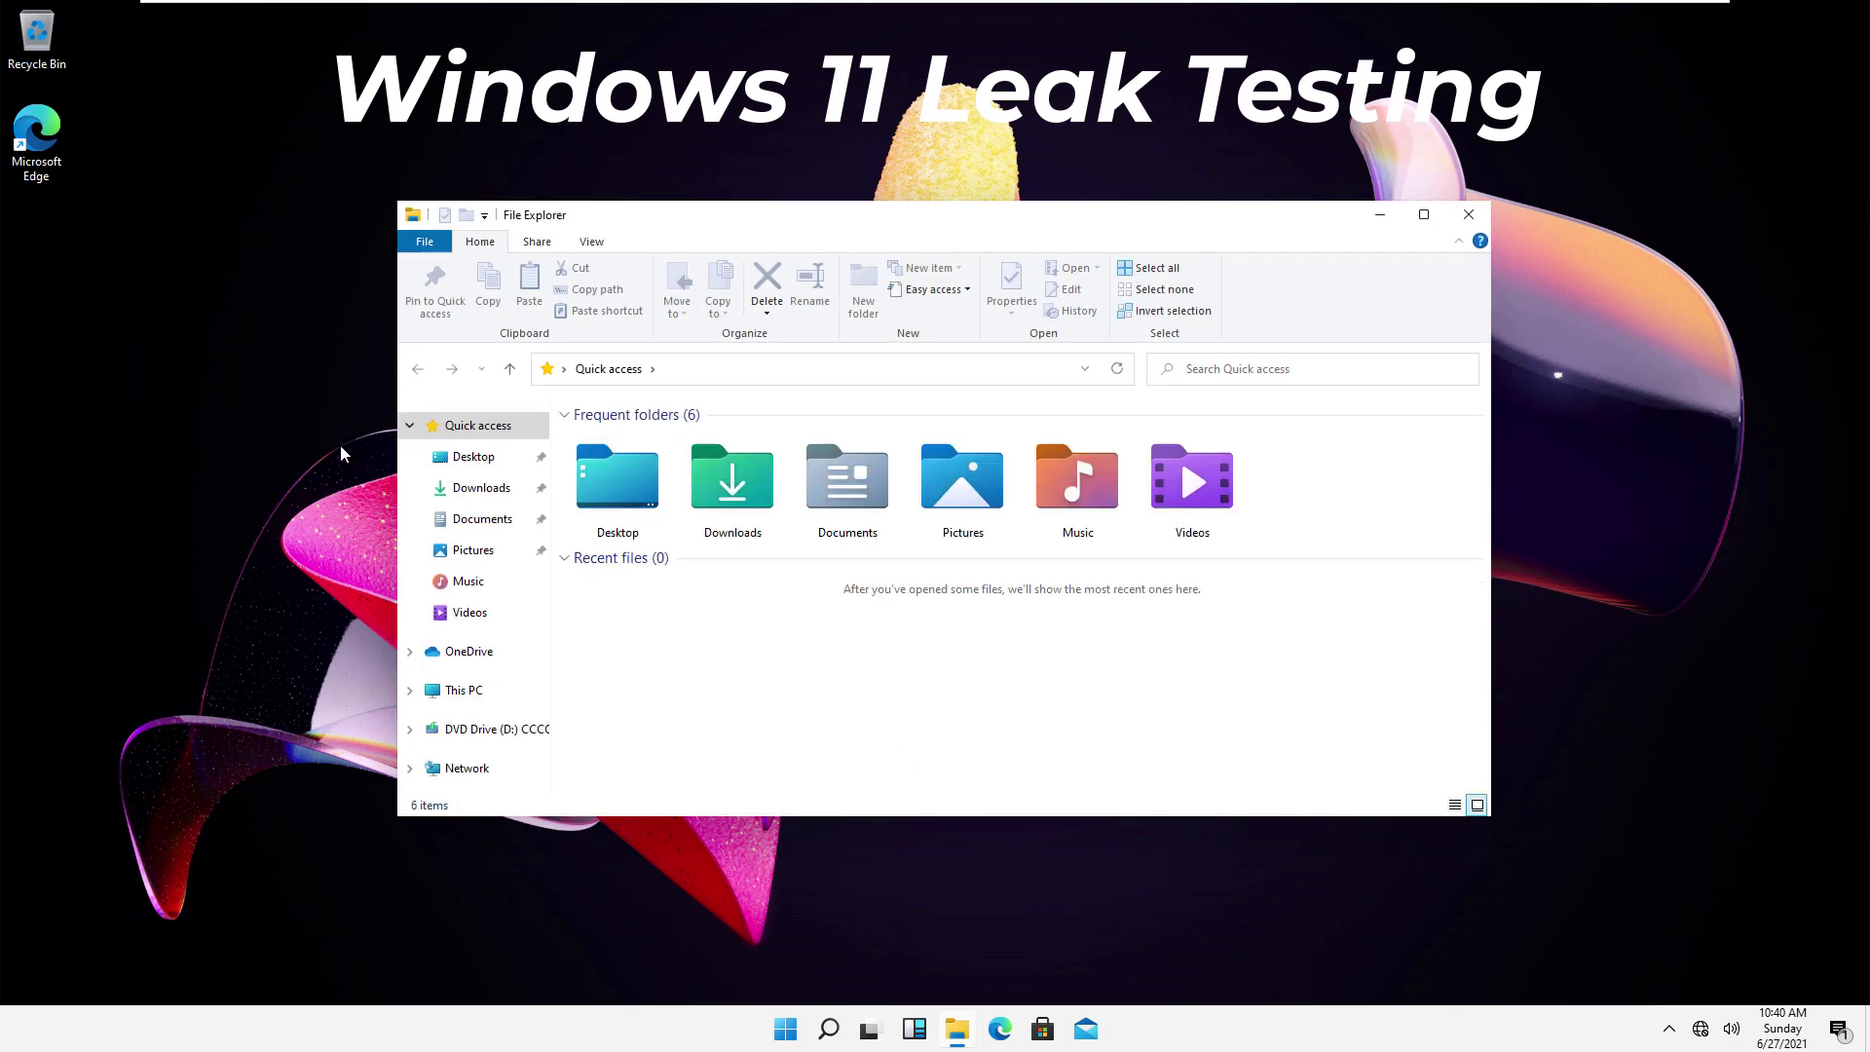
click(481, 486)
- View This PC's properties, showing Windows 11 Pro edition and Dev version
click(463, 691)
right_click(465, 696)
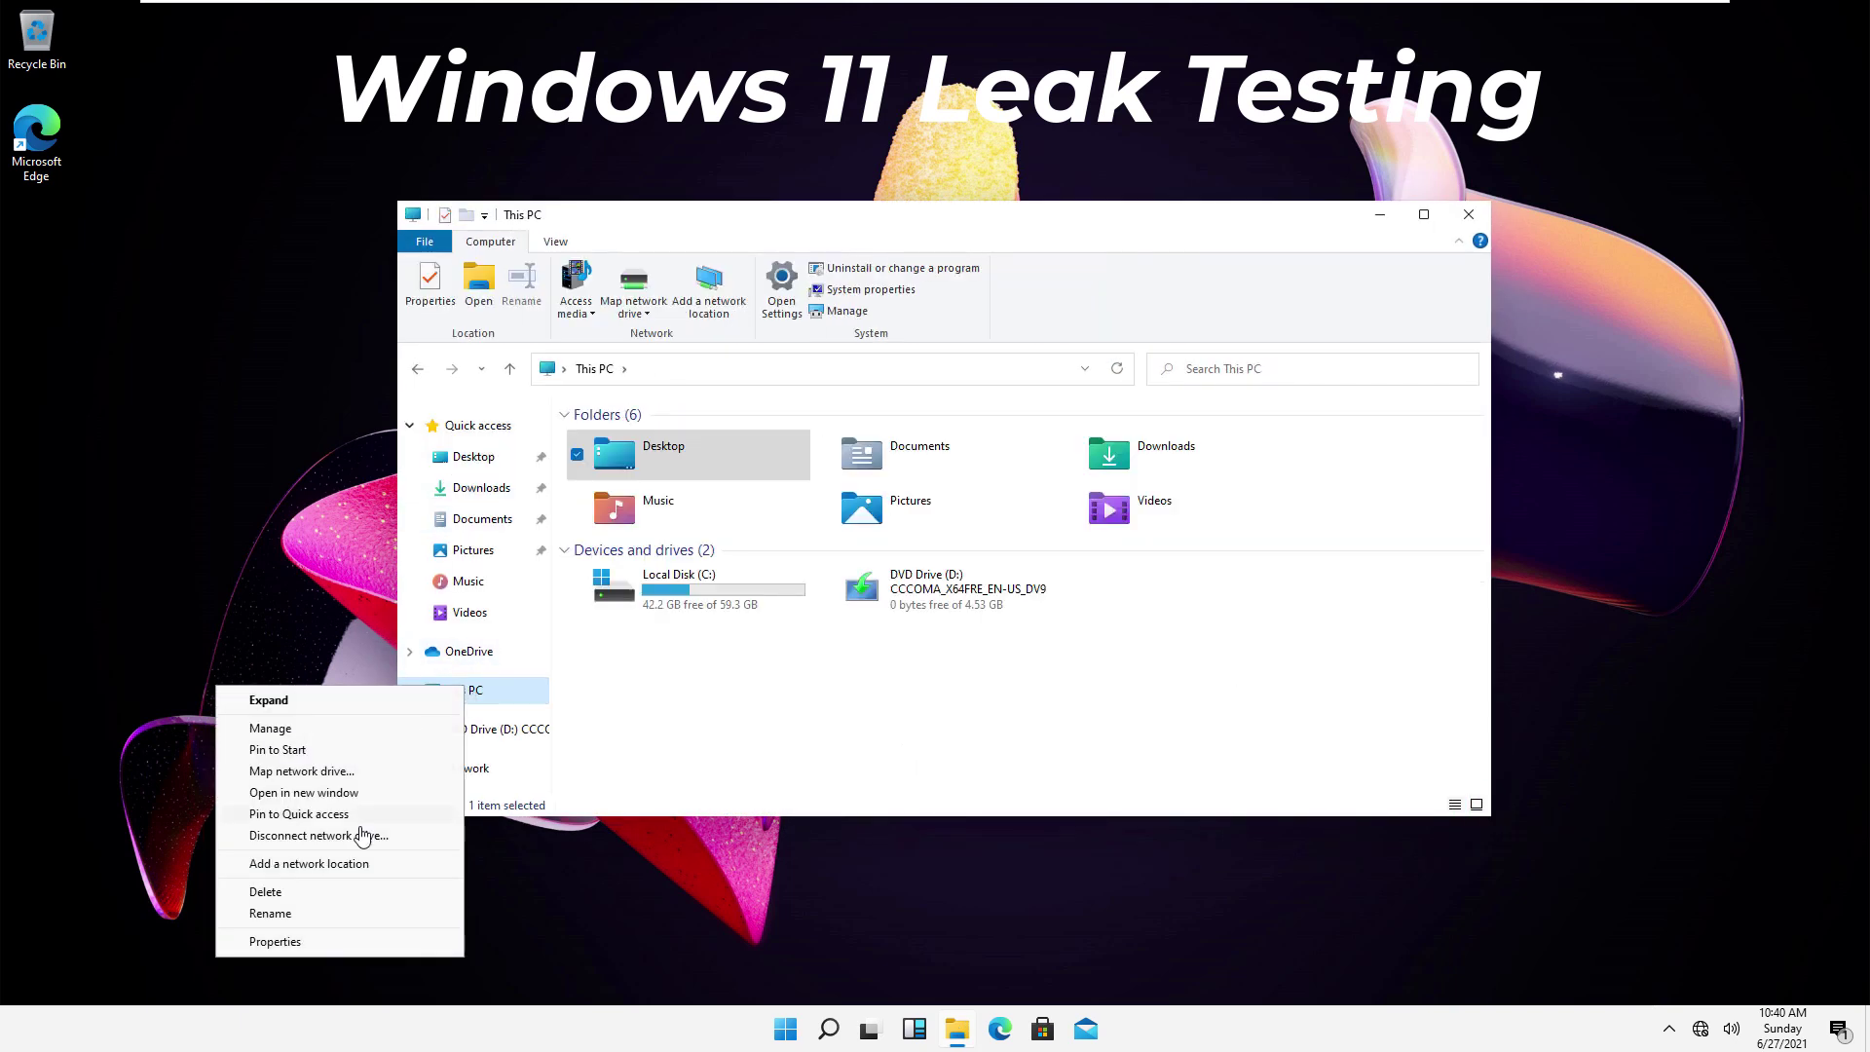
click(321, 943)
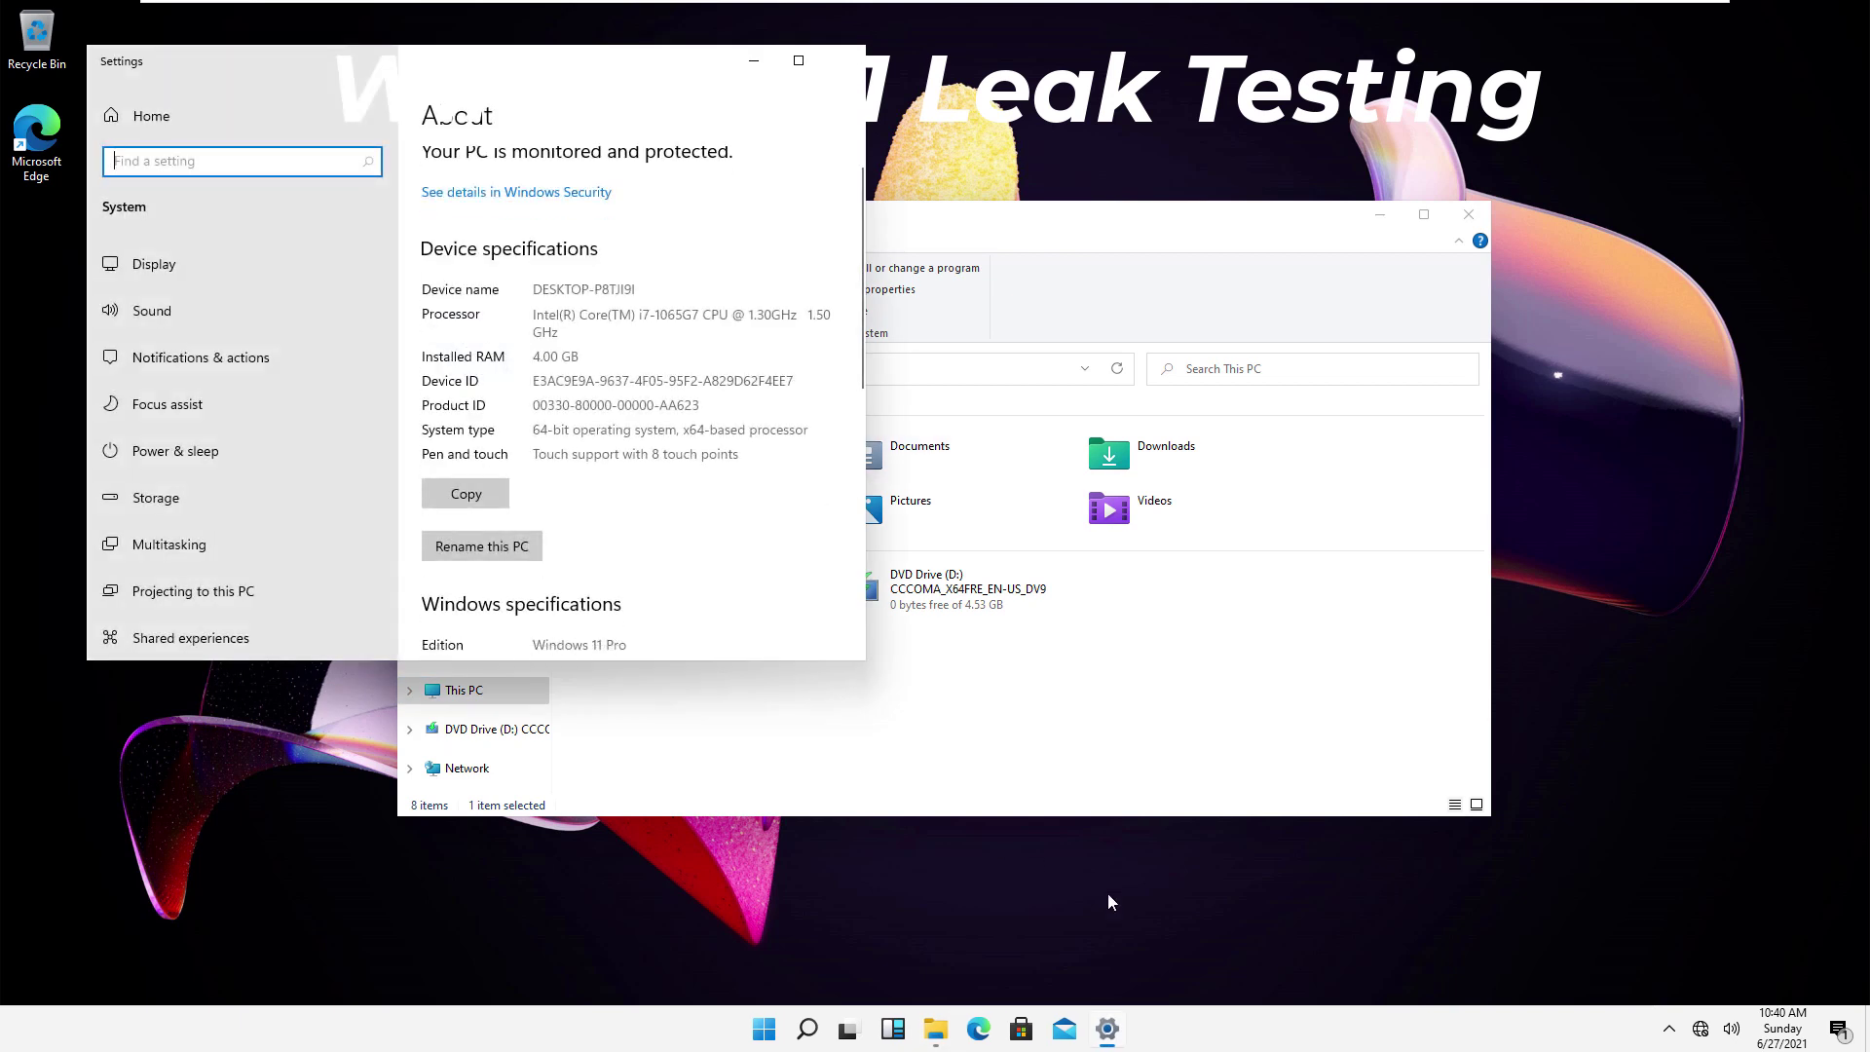
drag(864, 659, 1377, 986)
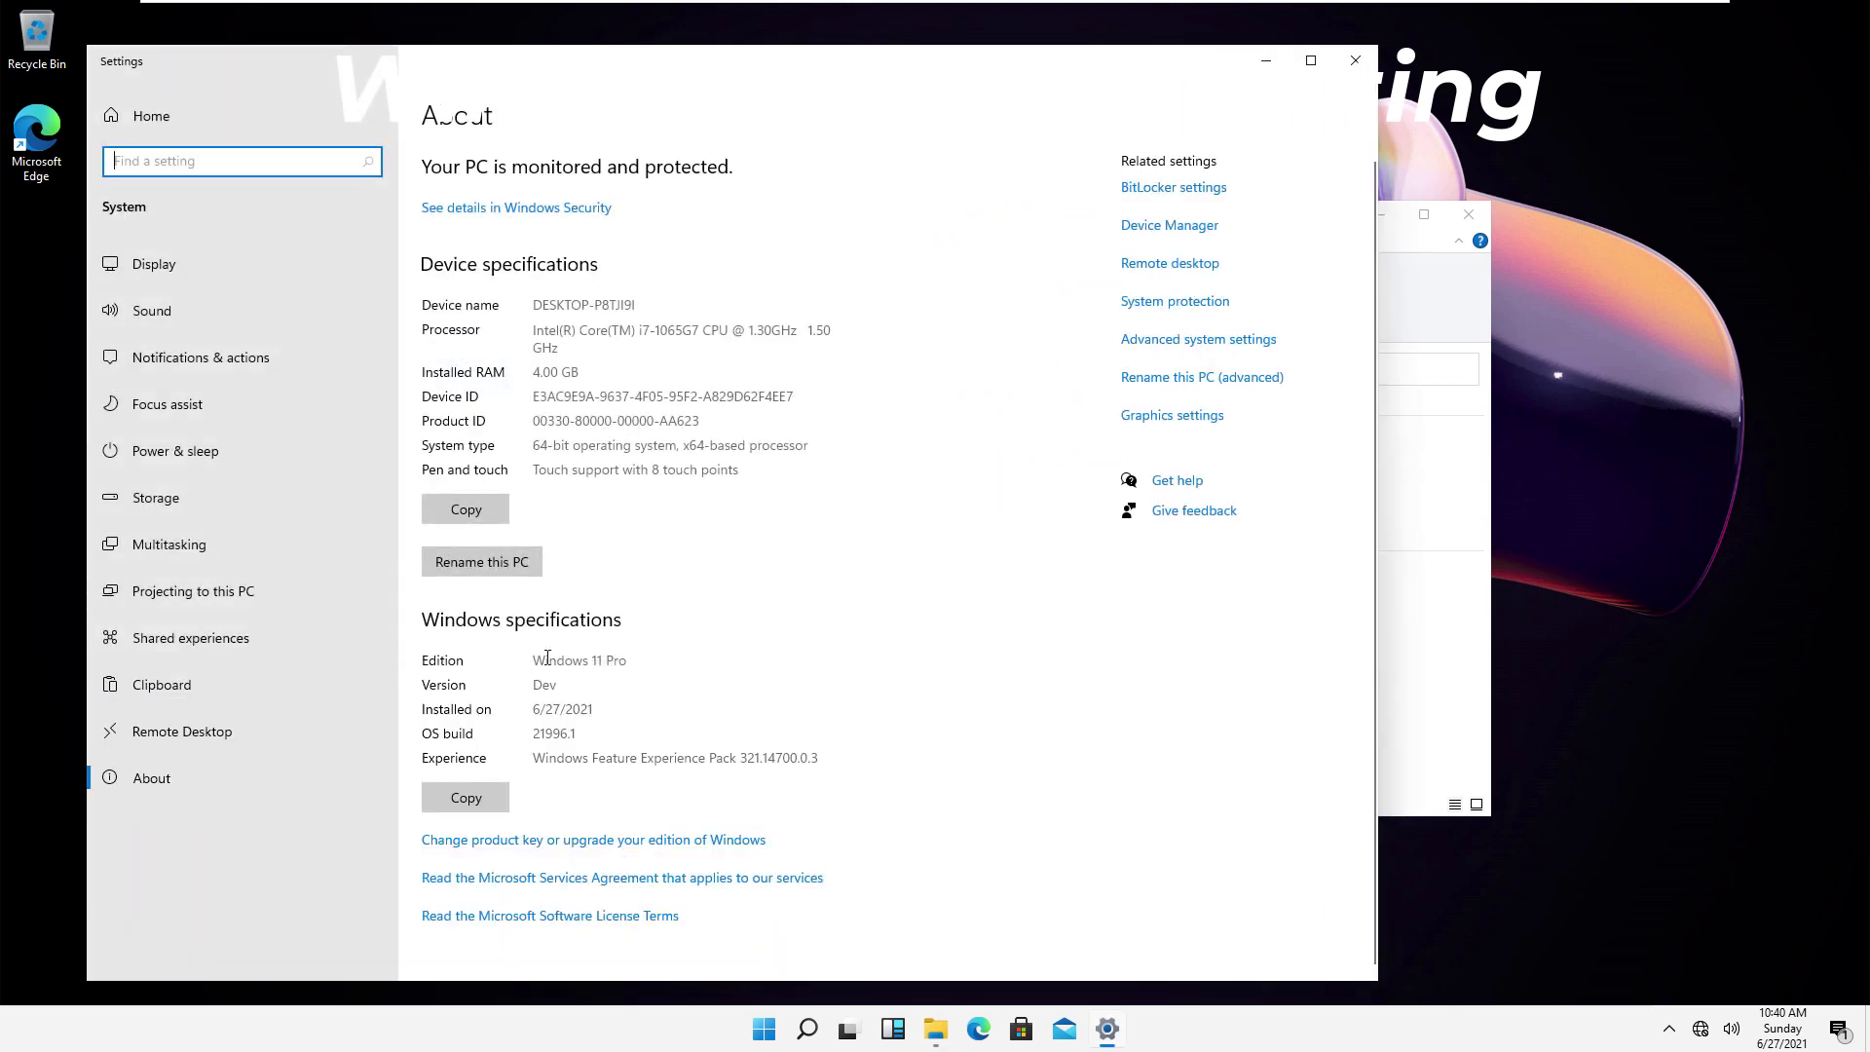
triple_click(542, 661)
double_click(544, 685)
triple_click(558, 660)
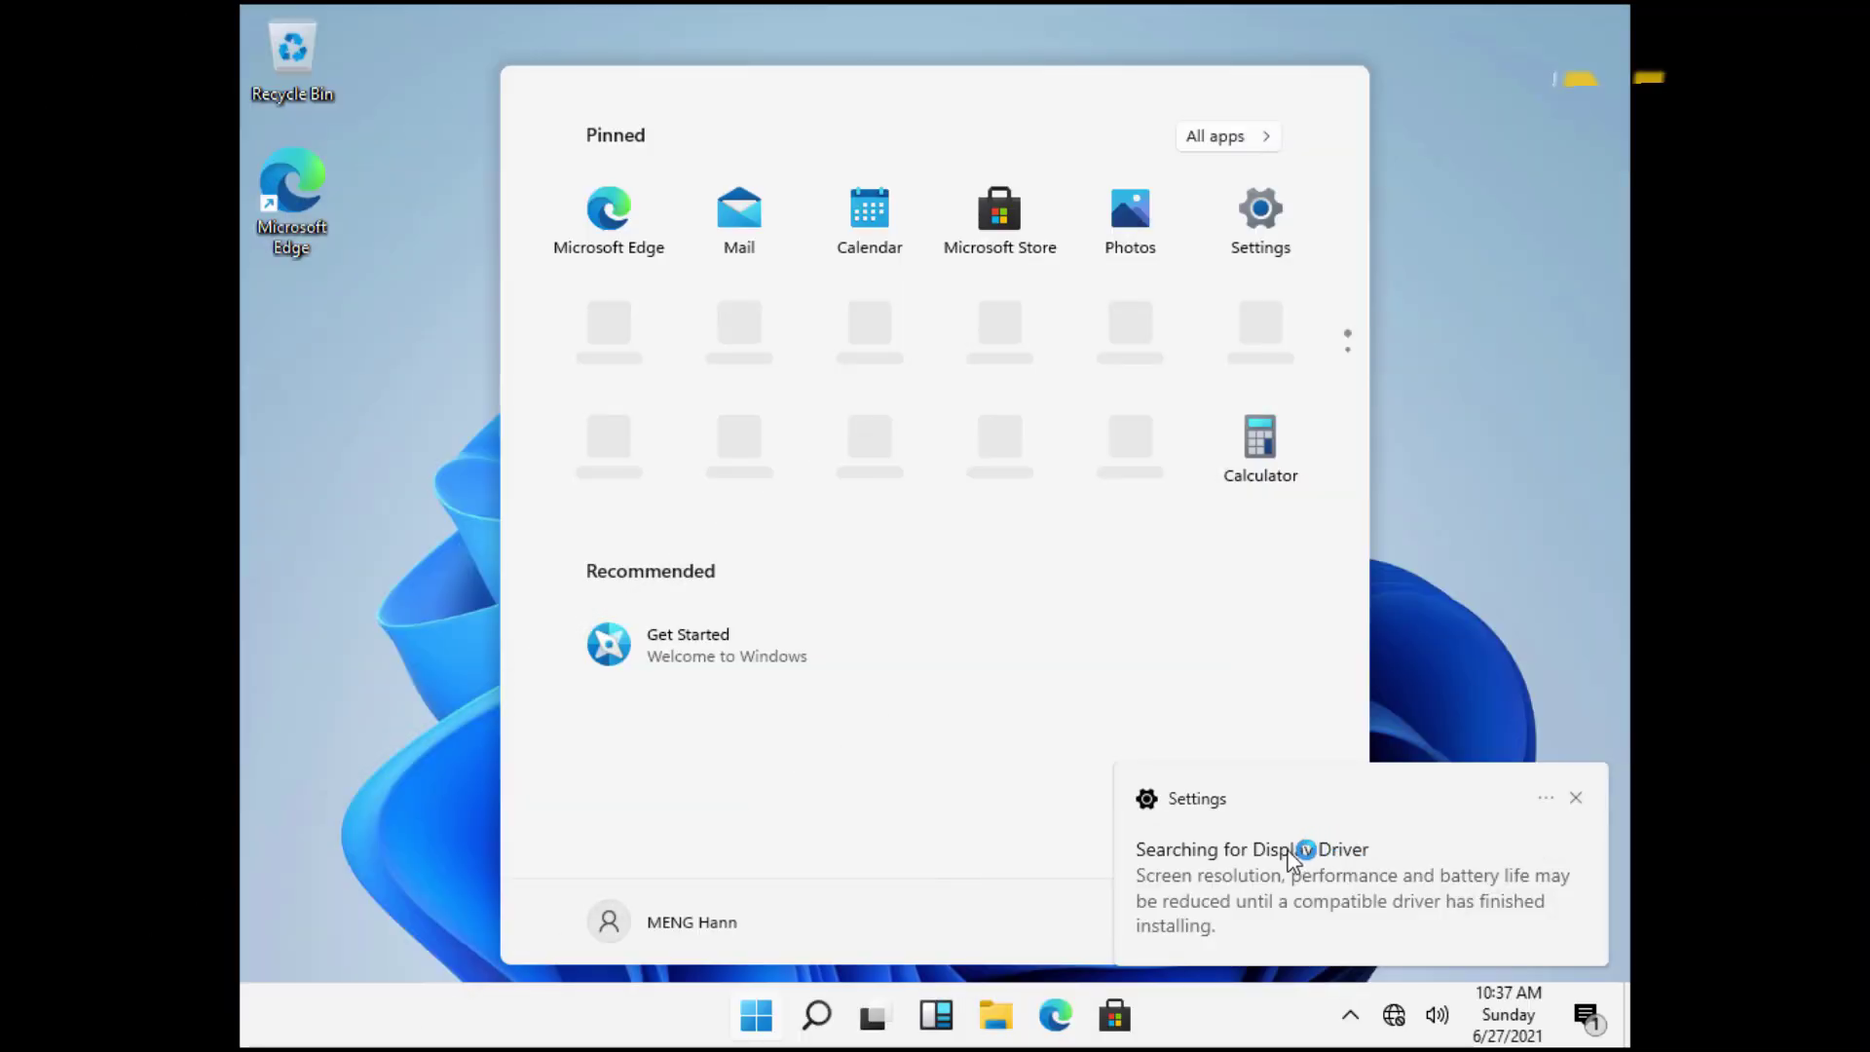
- Dismiss the display driver notification, close Start, and refresh the desktop
click(1576, 799)
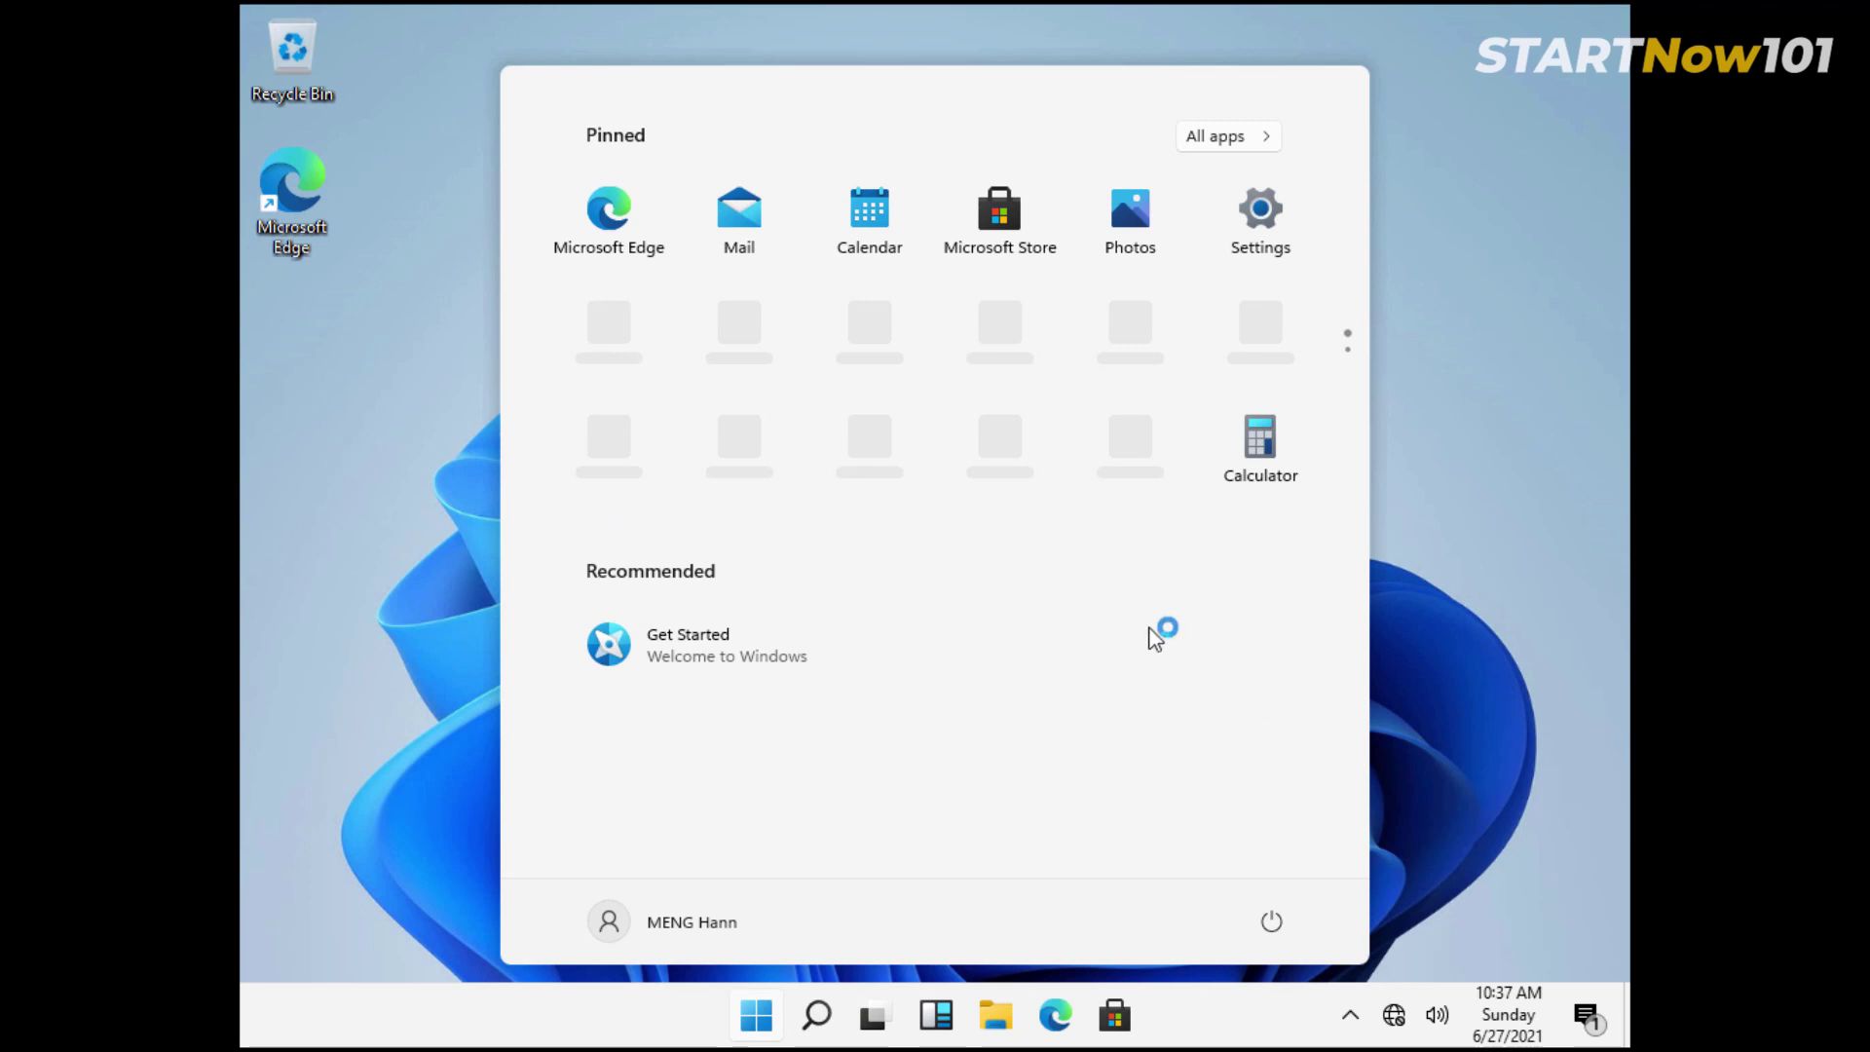
click(1448, 601)
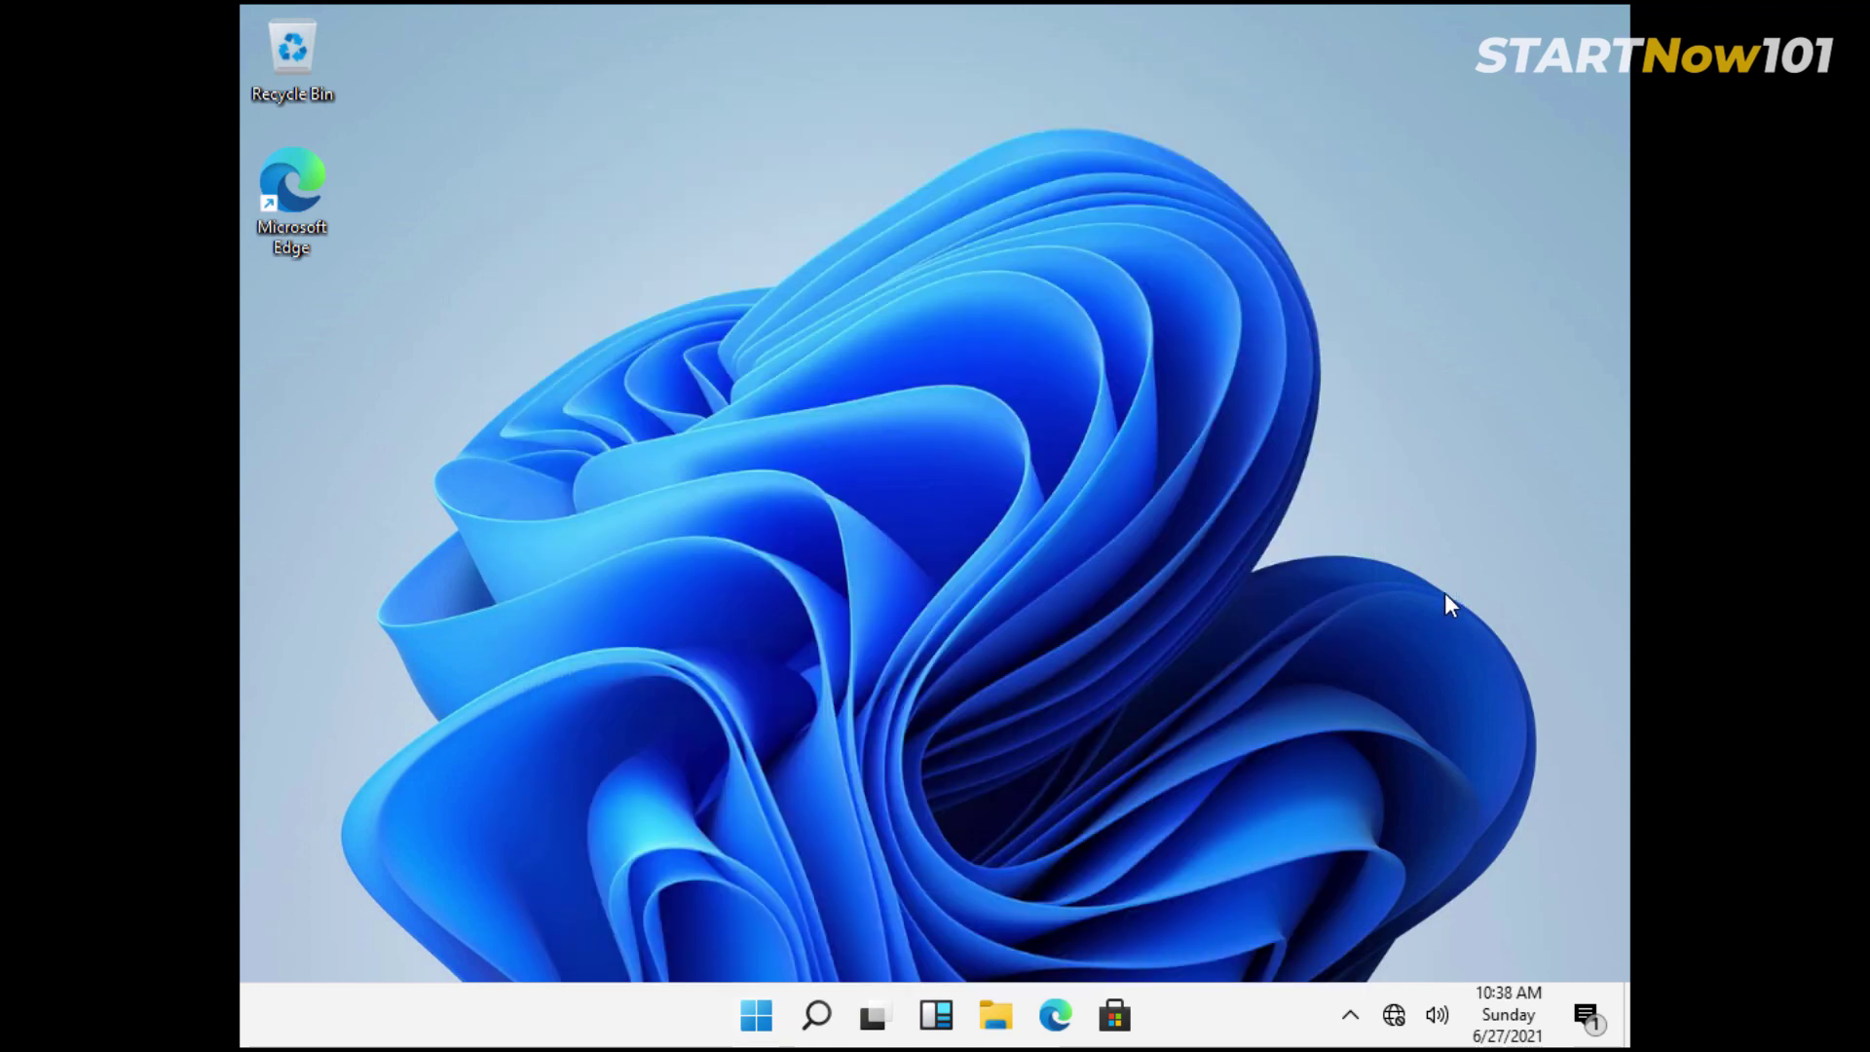
right_click(673, 227)
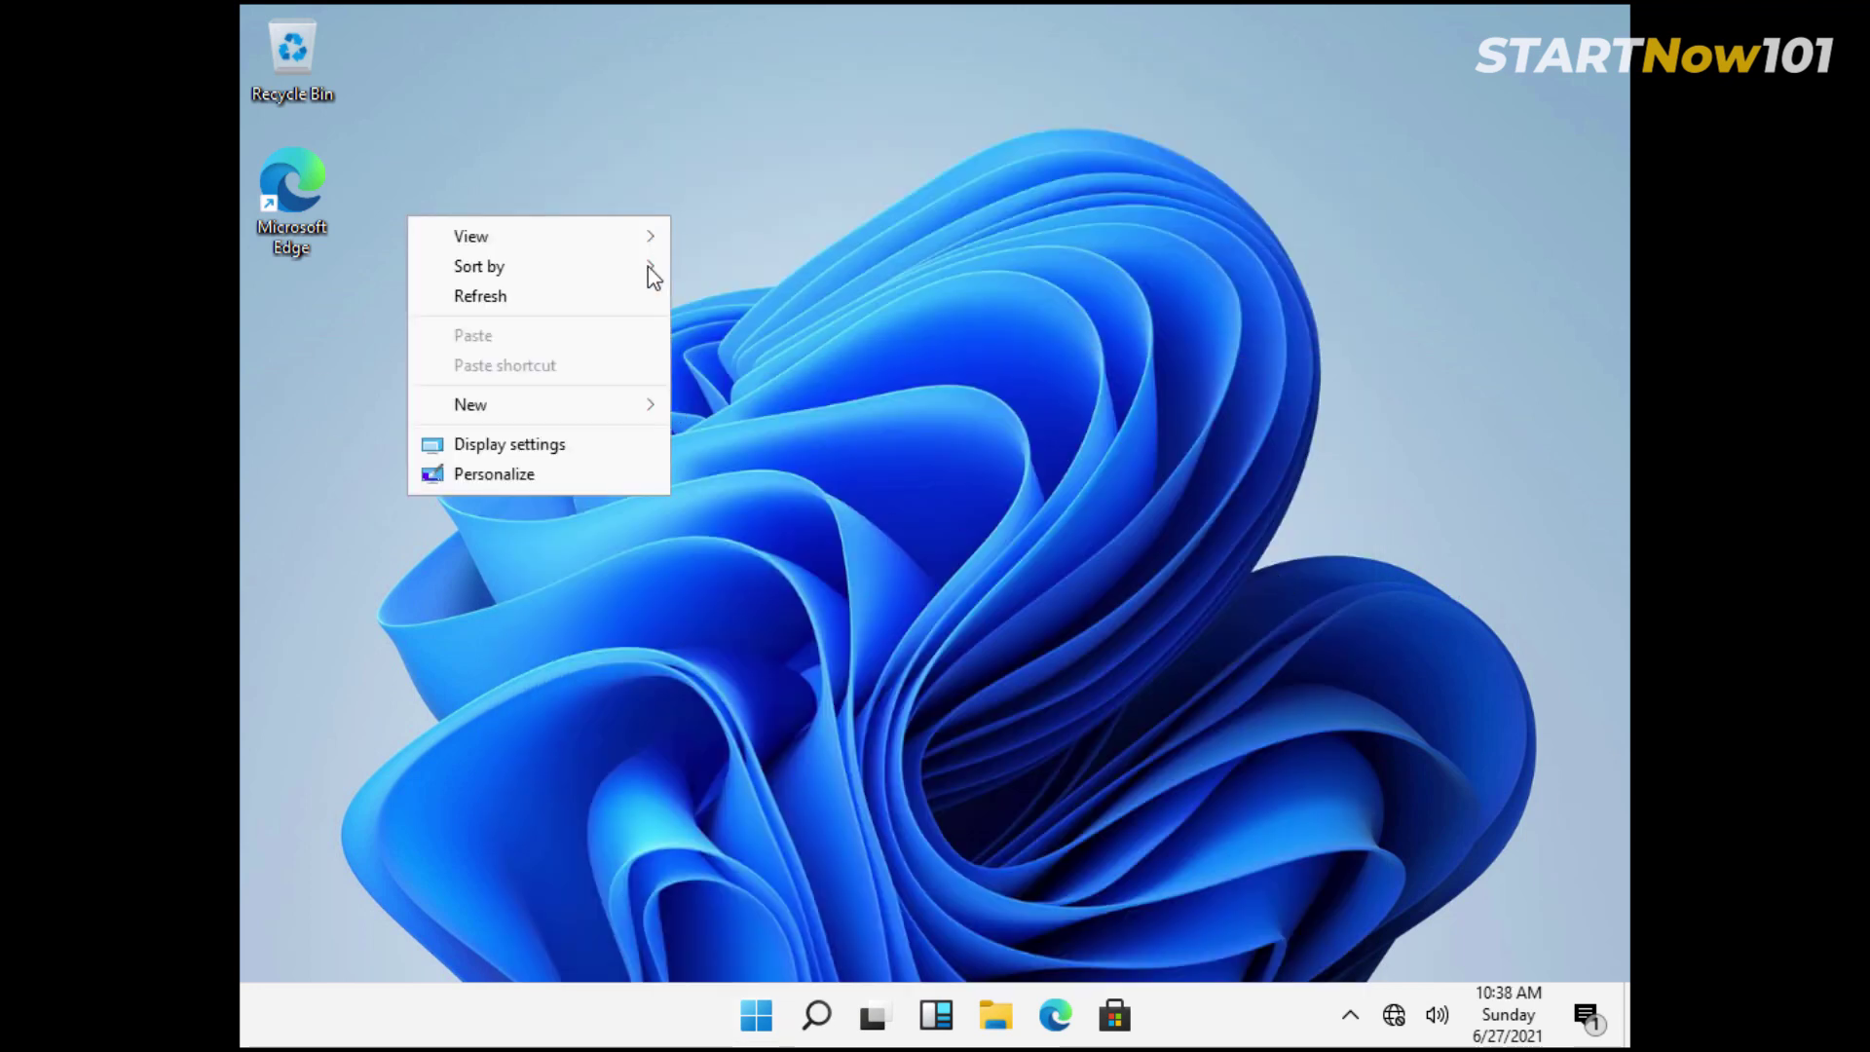
click(606, 291)
- Set display resolution to 1920 × 1080, keep the change, and close Settings
right_click(592, 196)
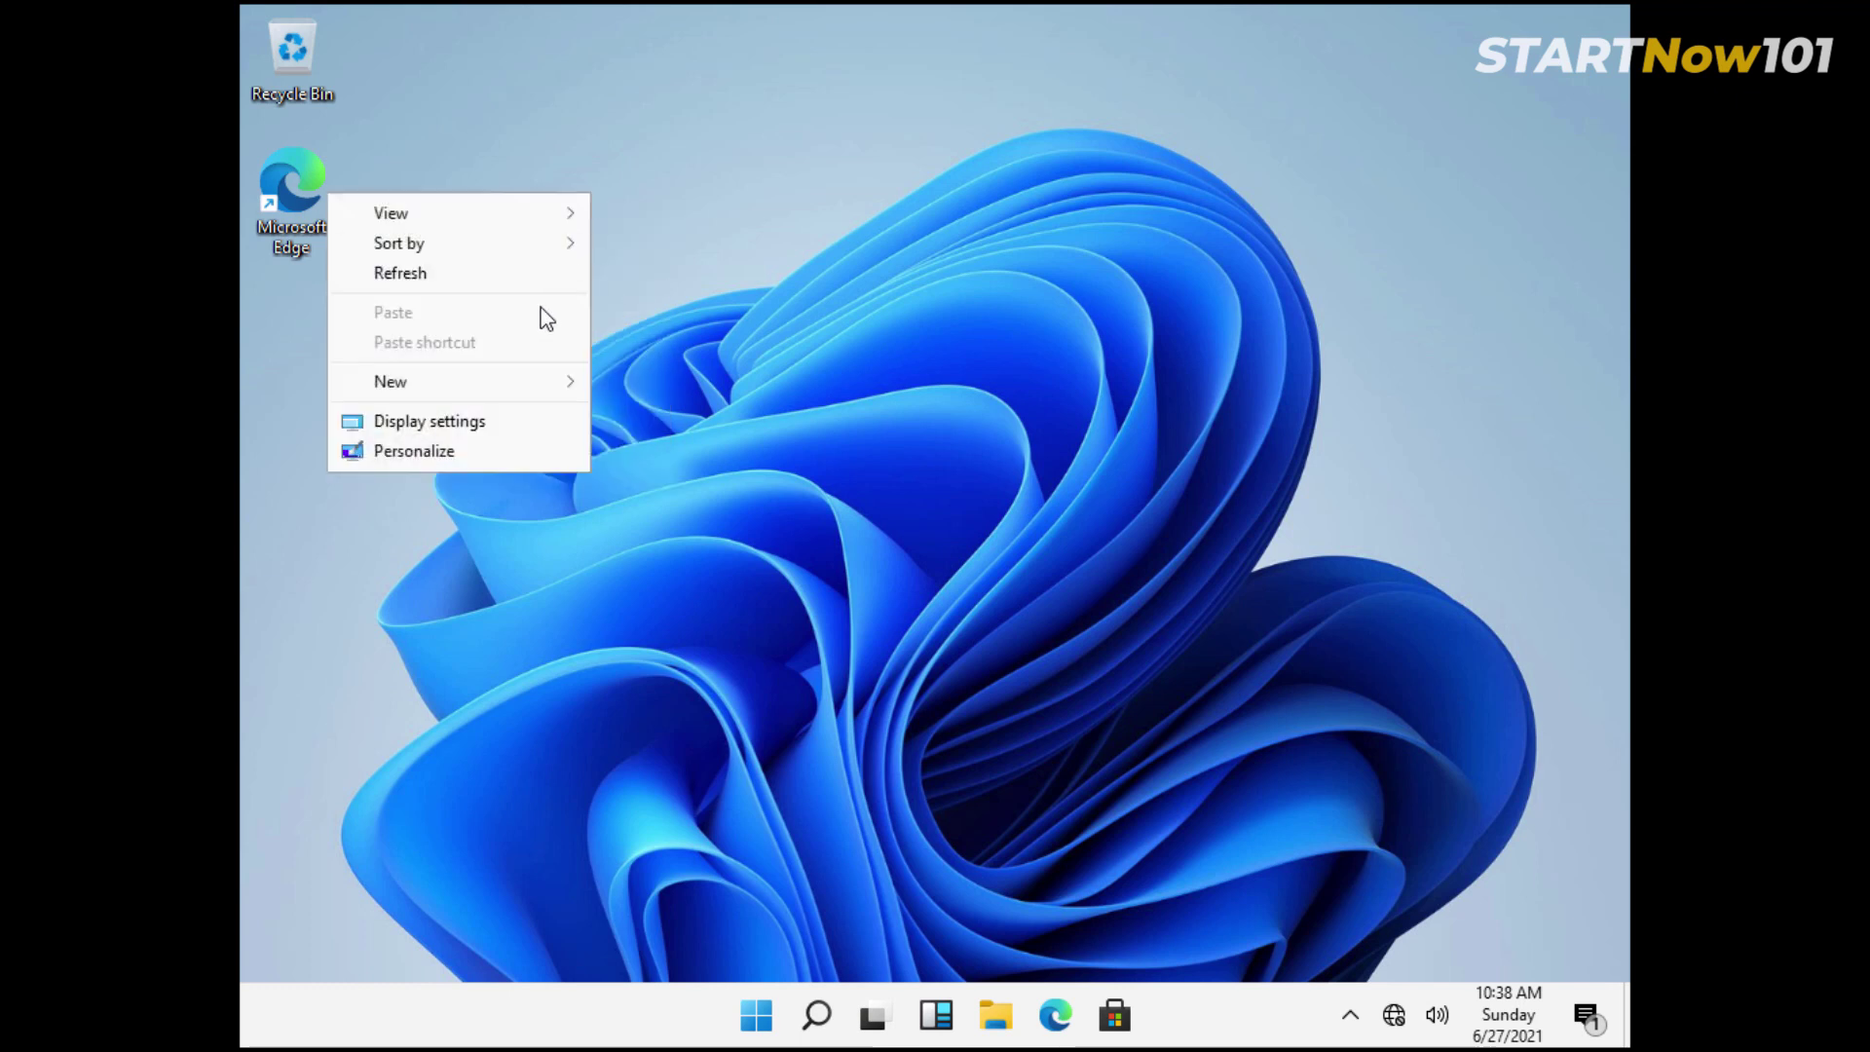
click(465, 427)
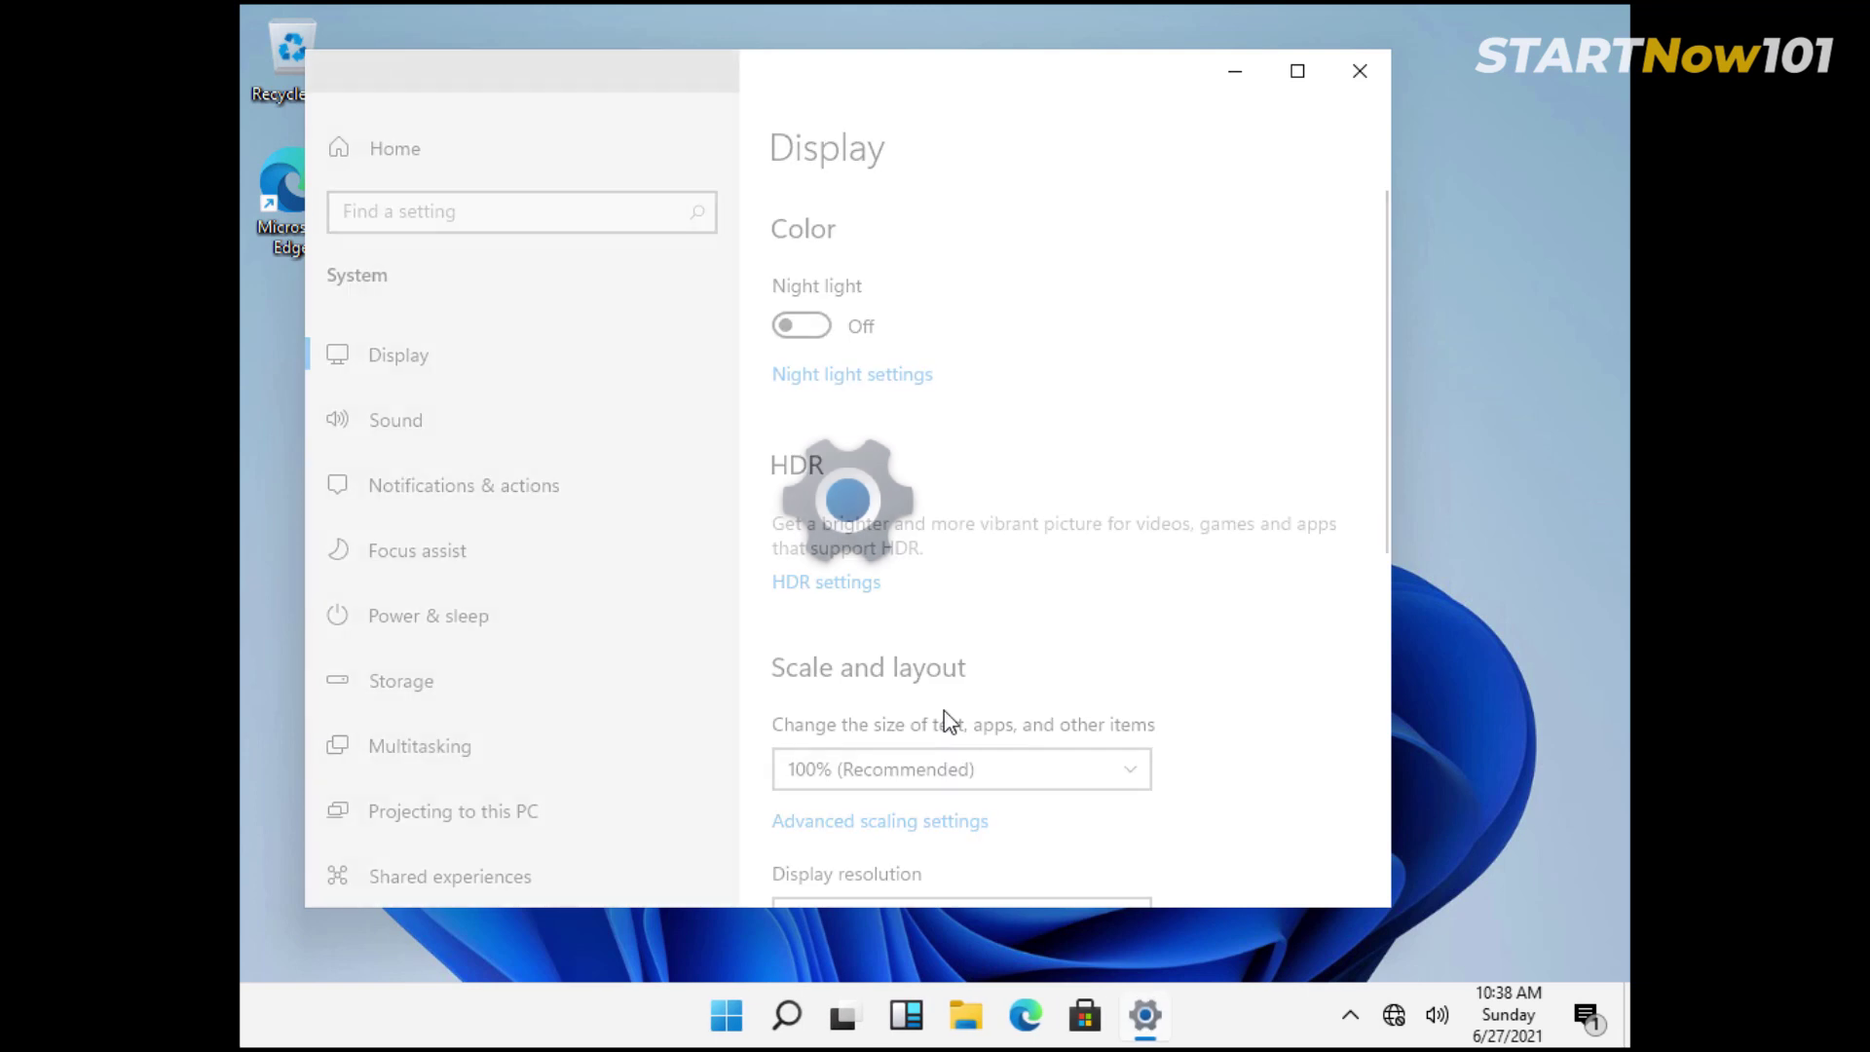
scroll(1224, 698, down, 2)
scroll(1207, 675, down, 3)
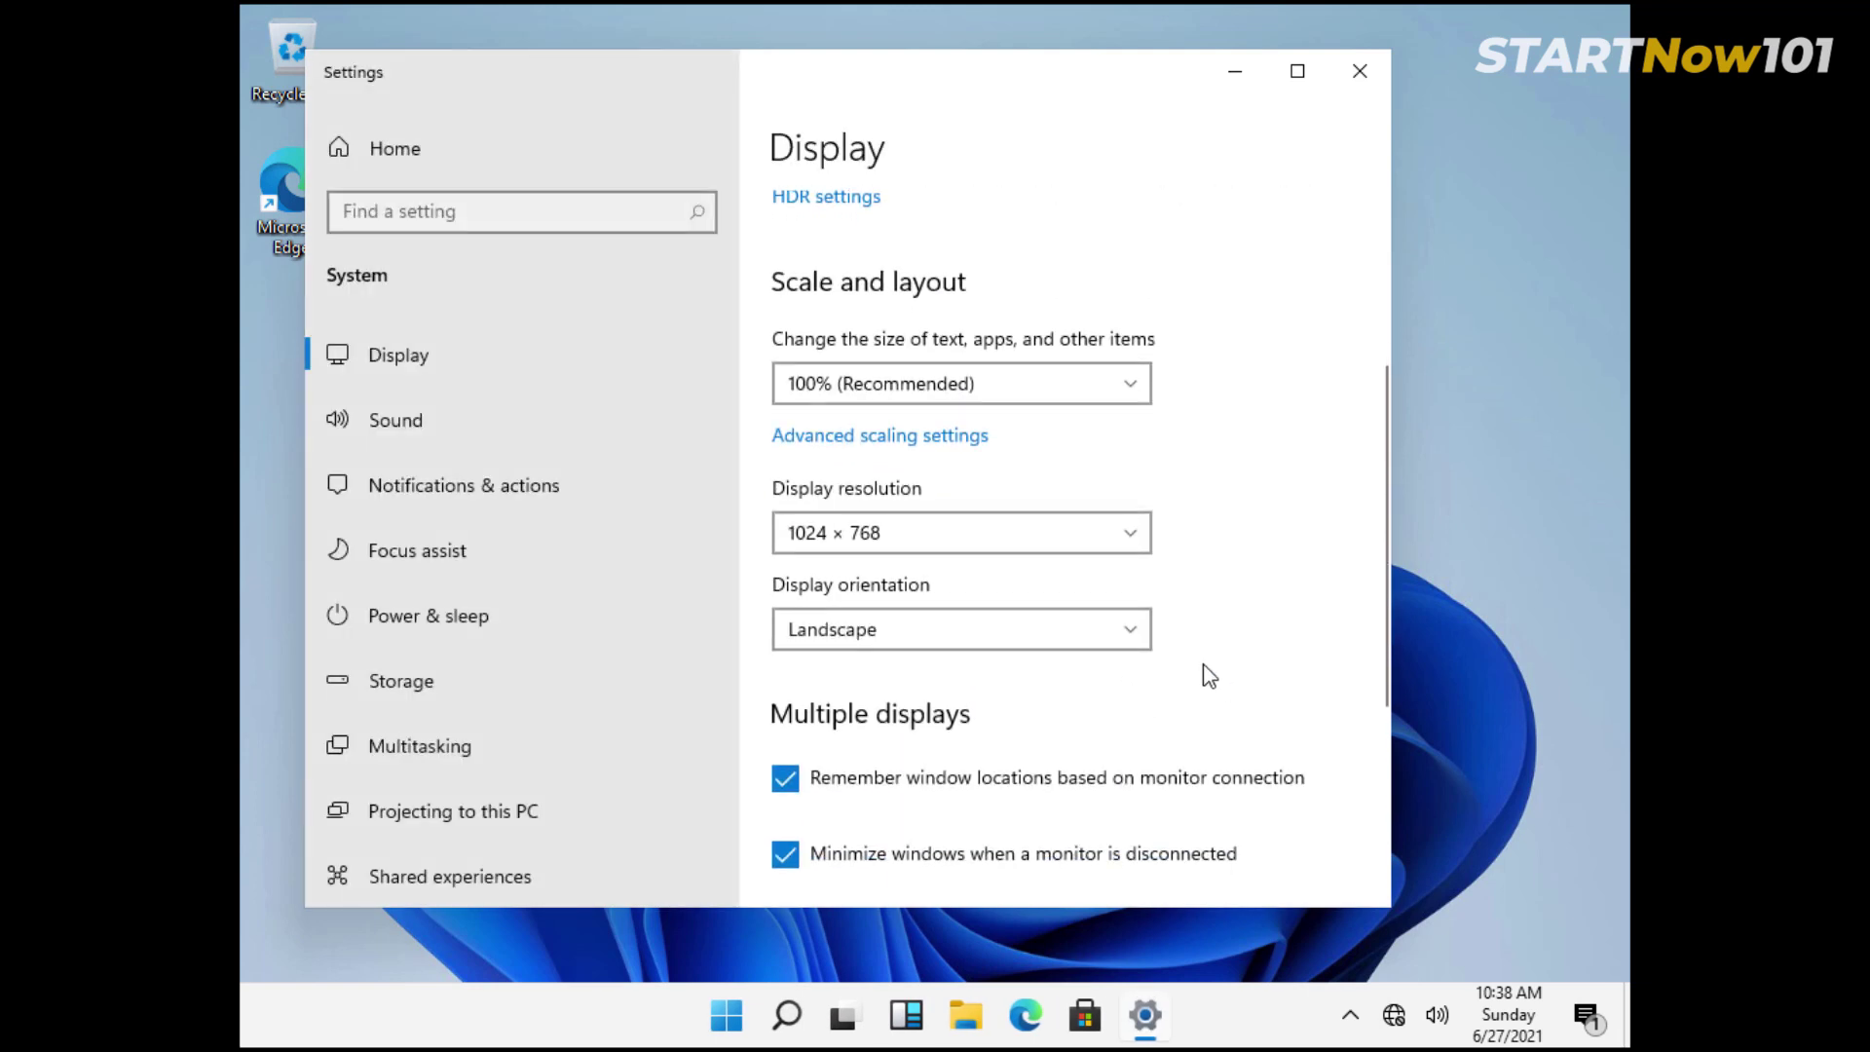
click(981, 535)
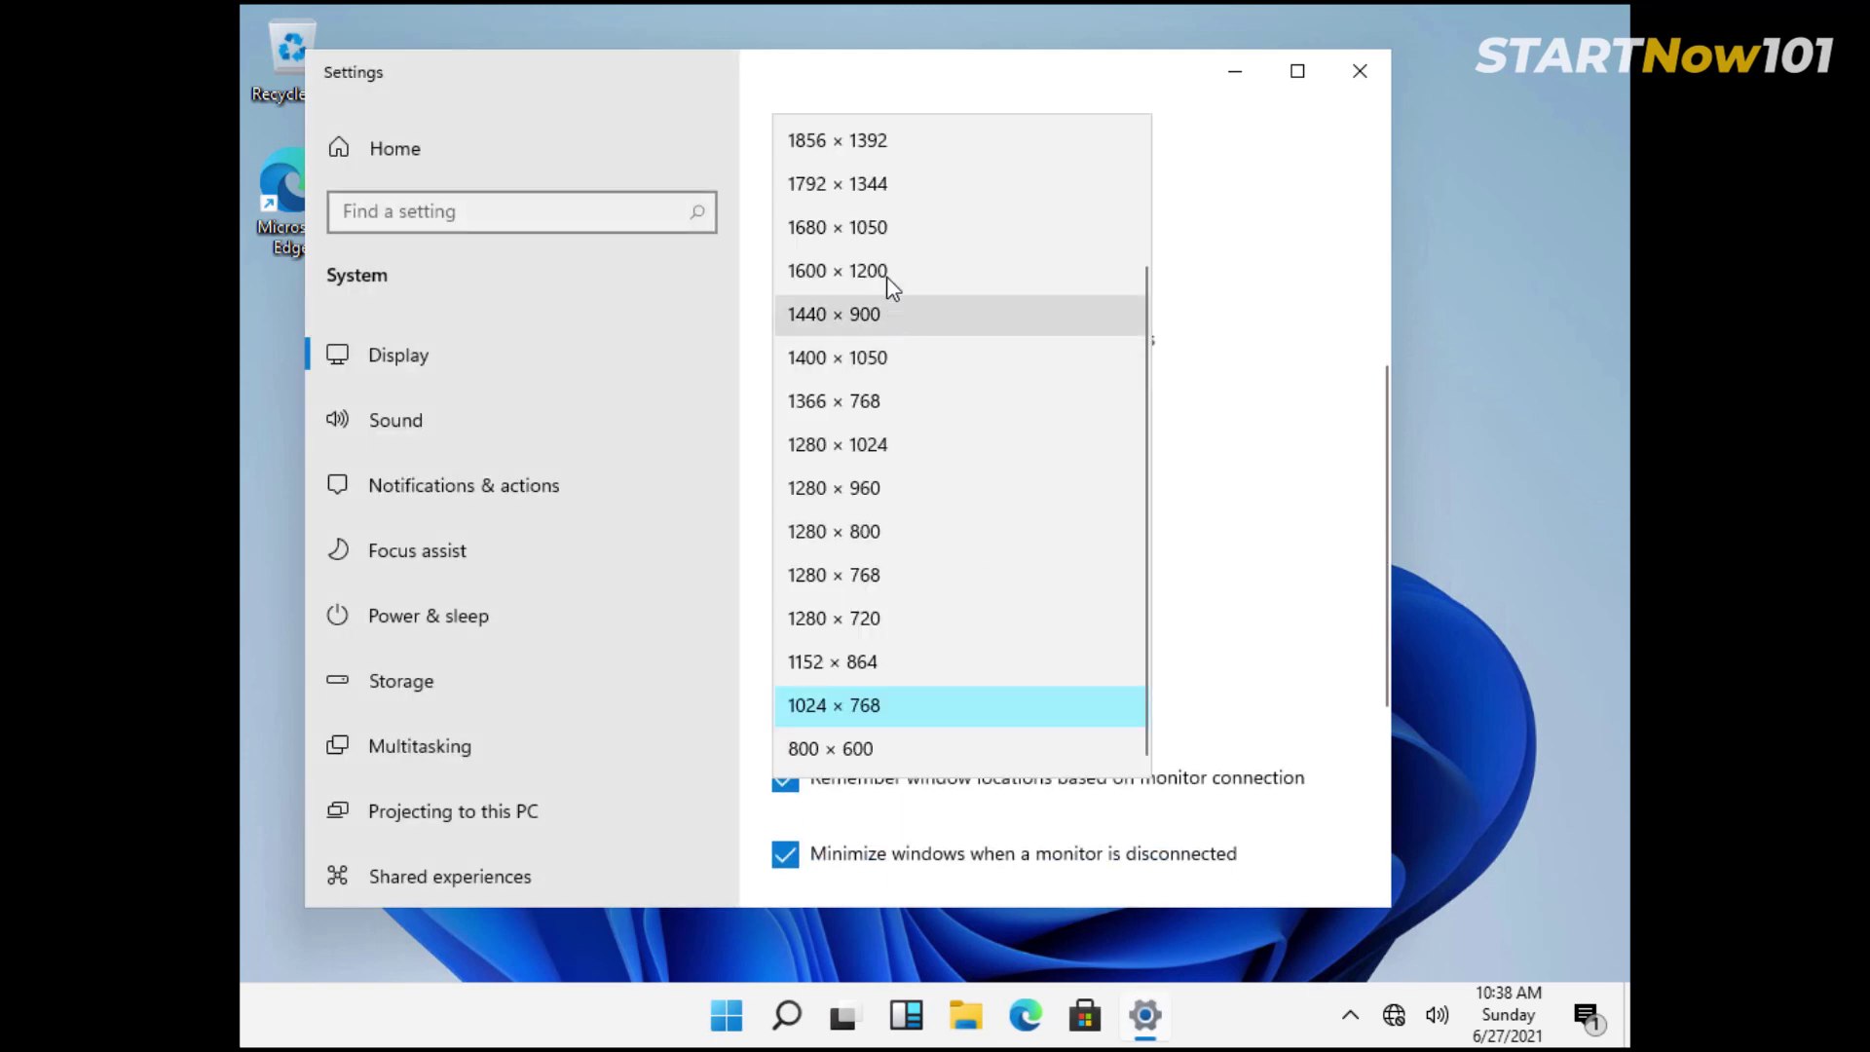
scroll(892, 189, up, 2)
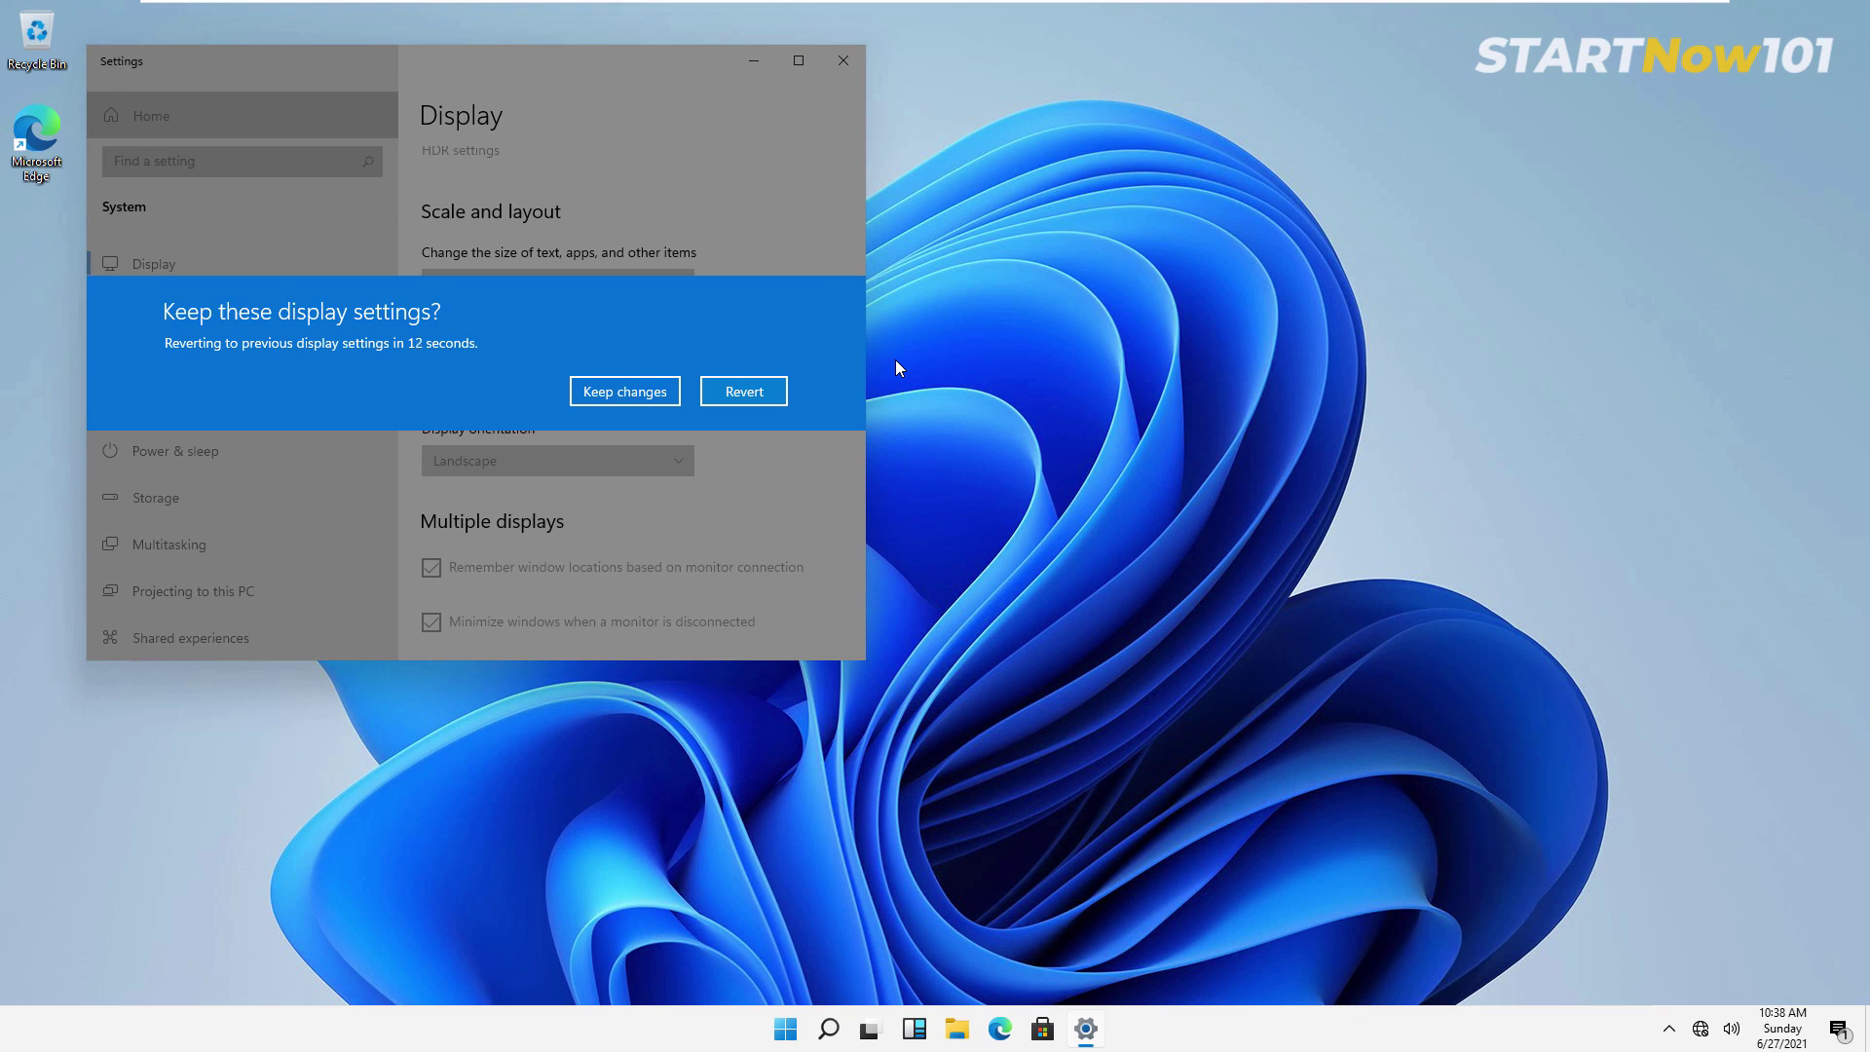
click(631, 397)
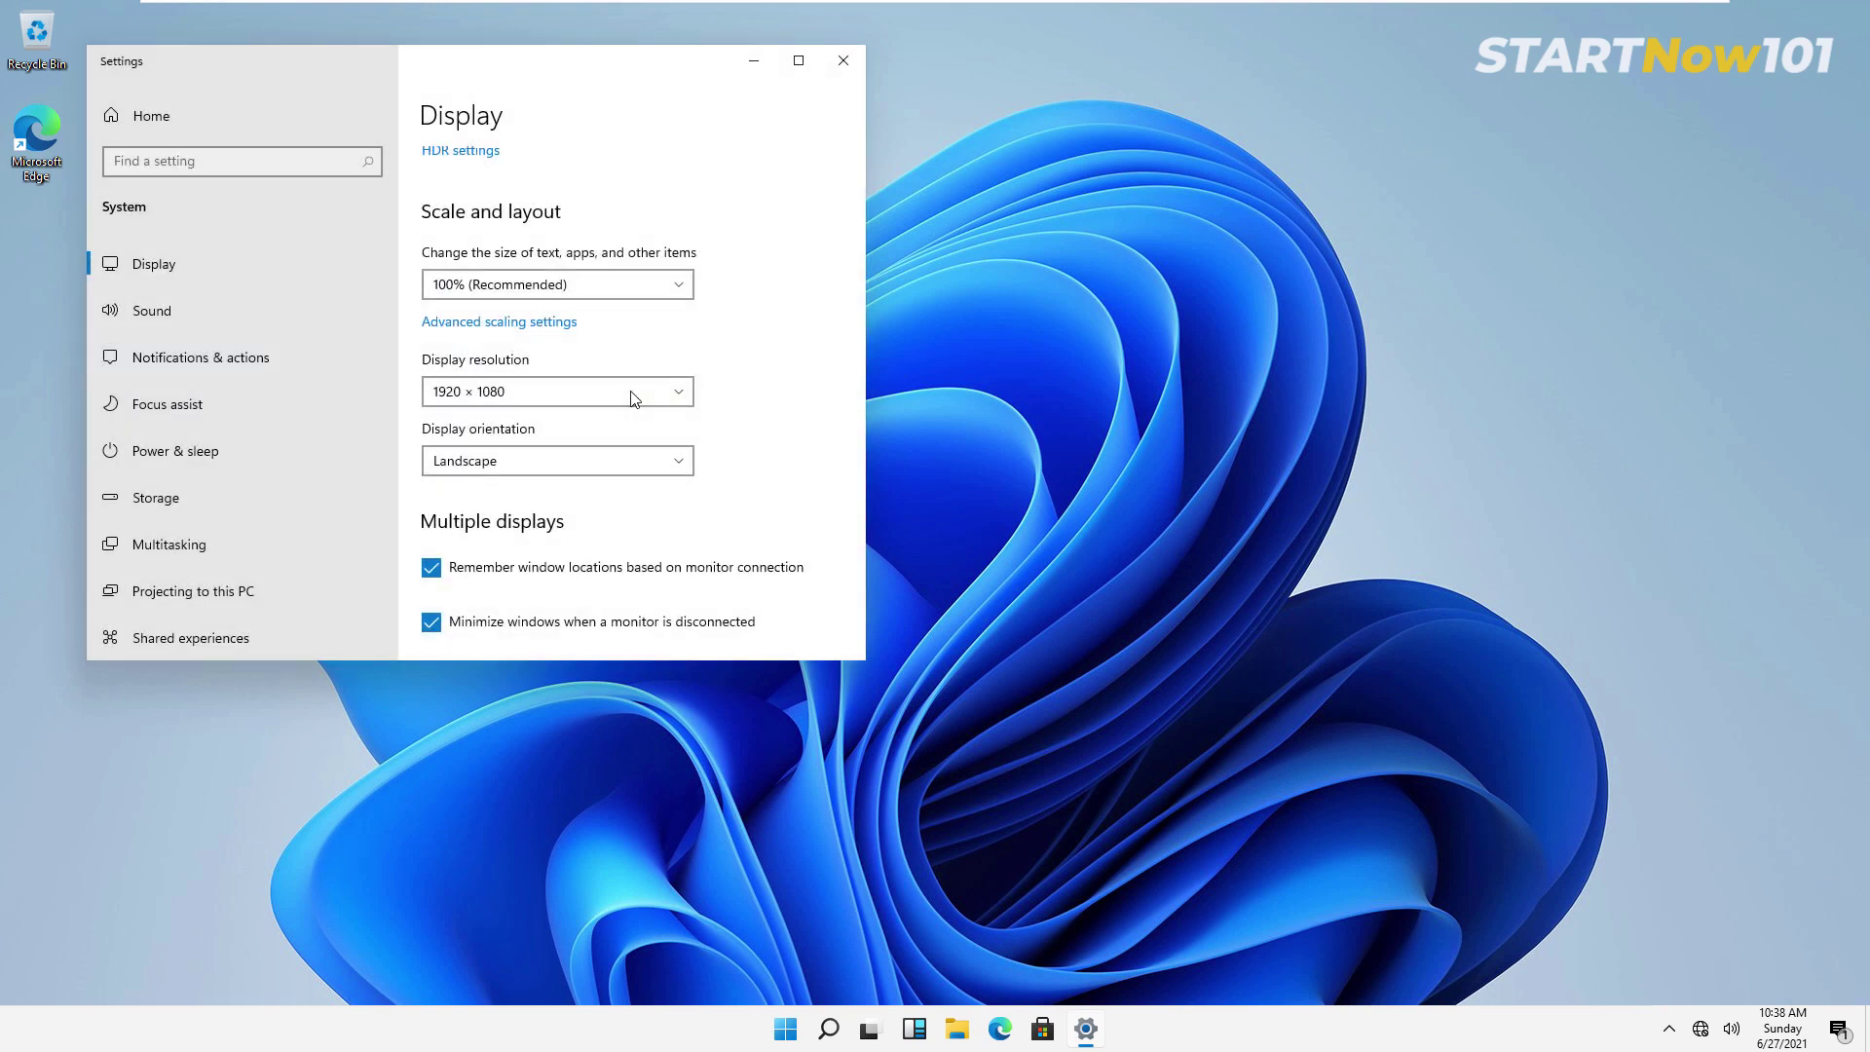
click(845, 66)
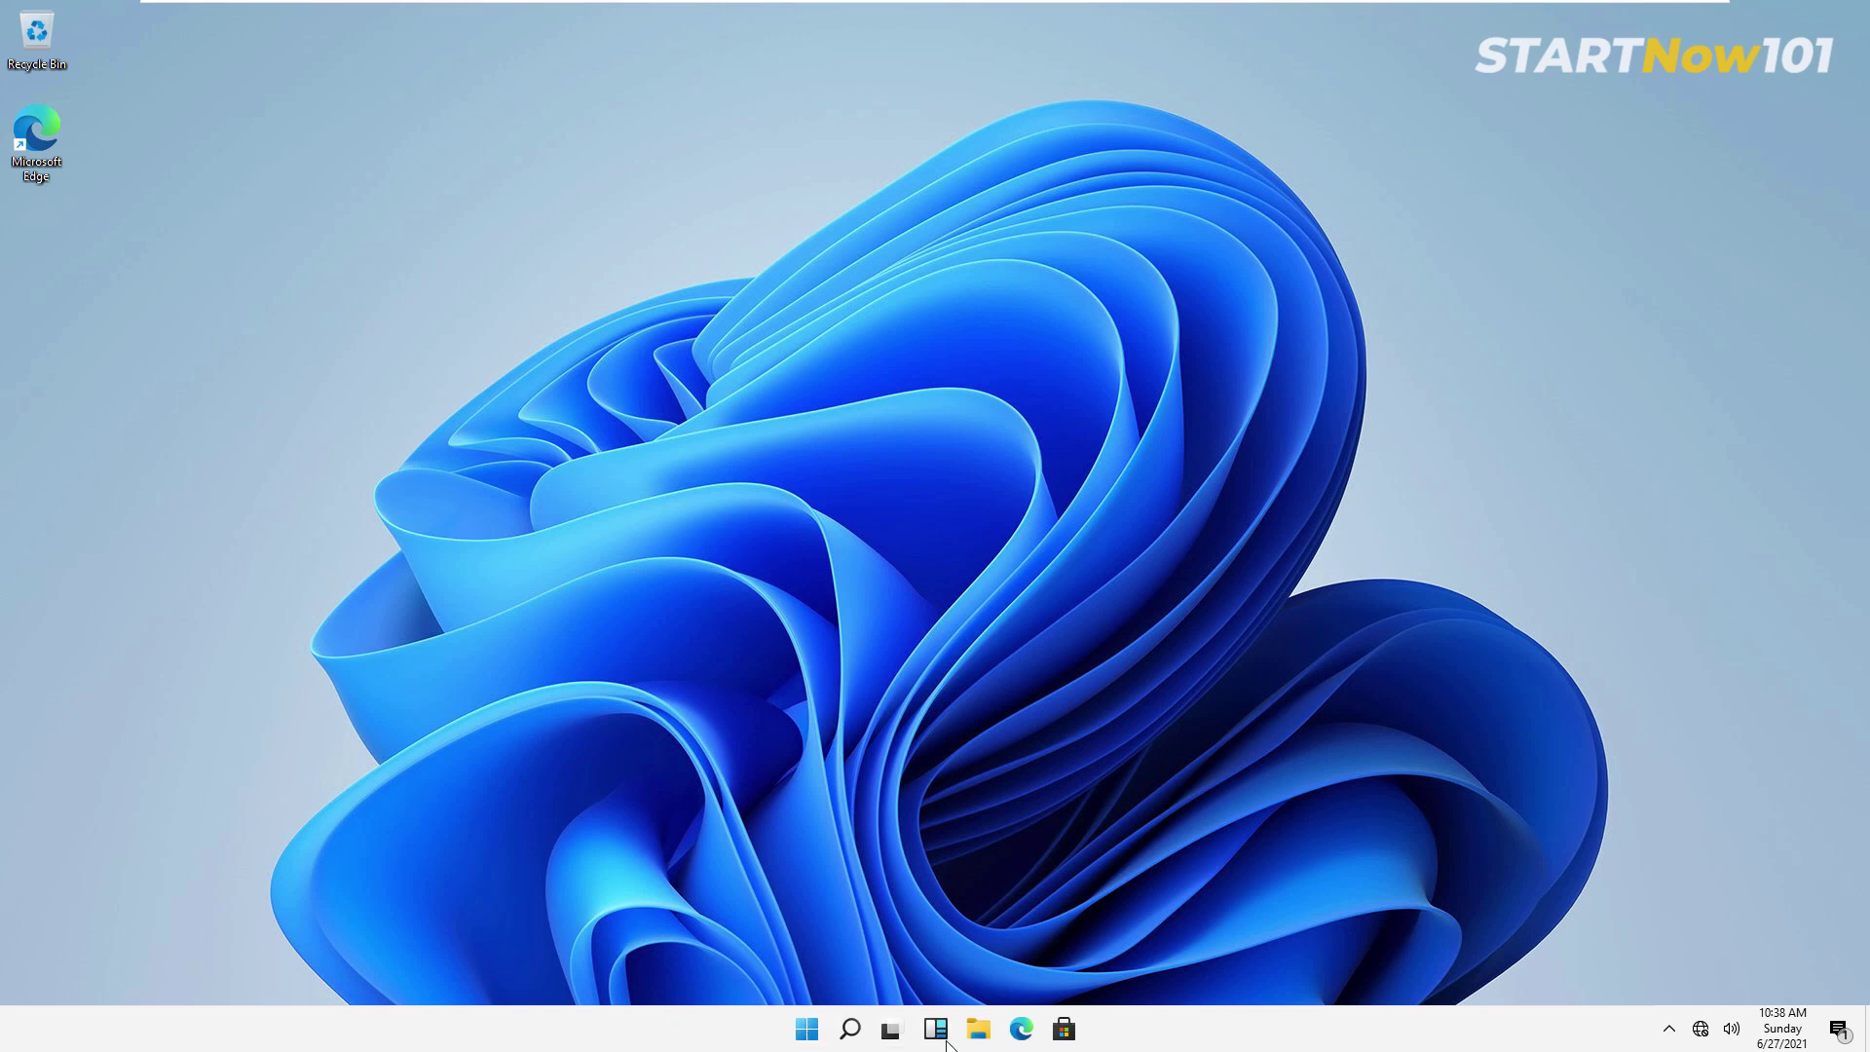
- Refresh the desktop and bring up the Start menu
right_click(744, 411)
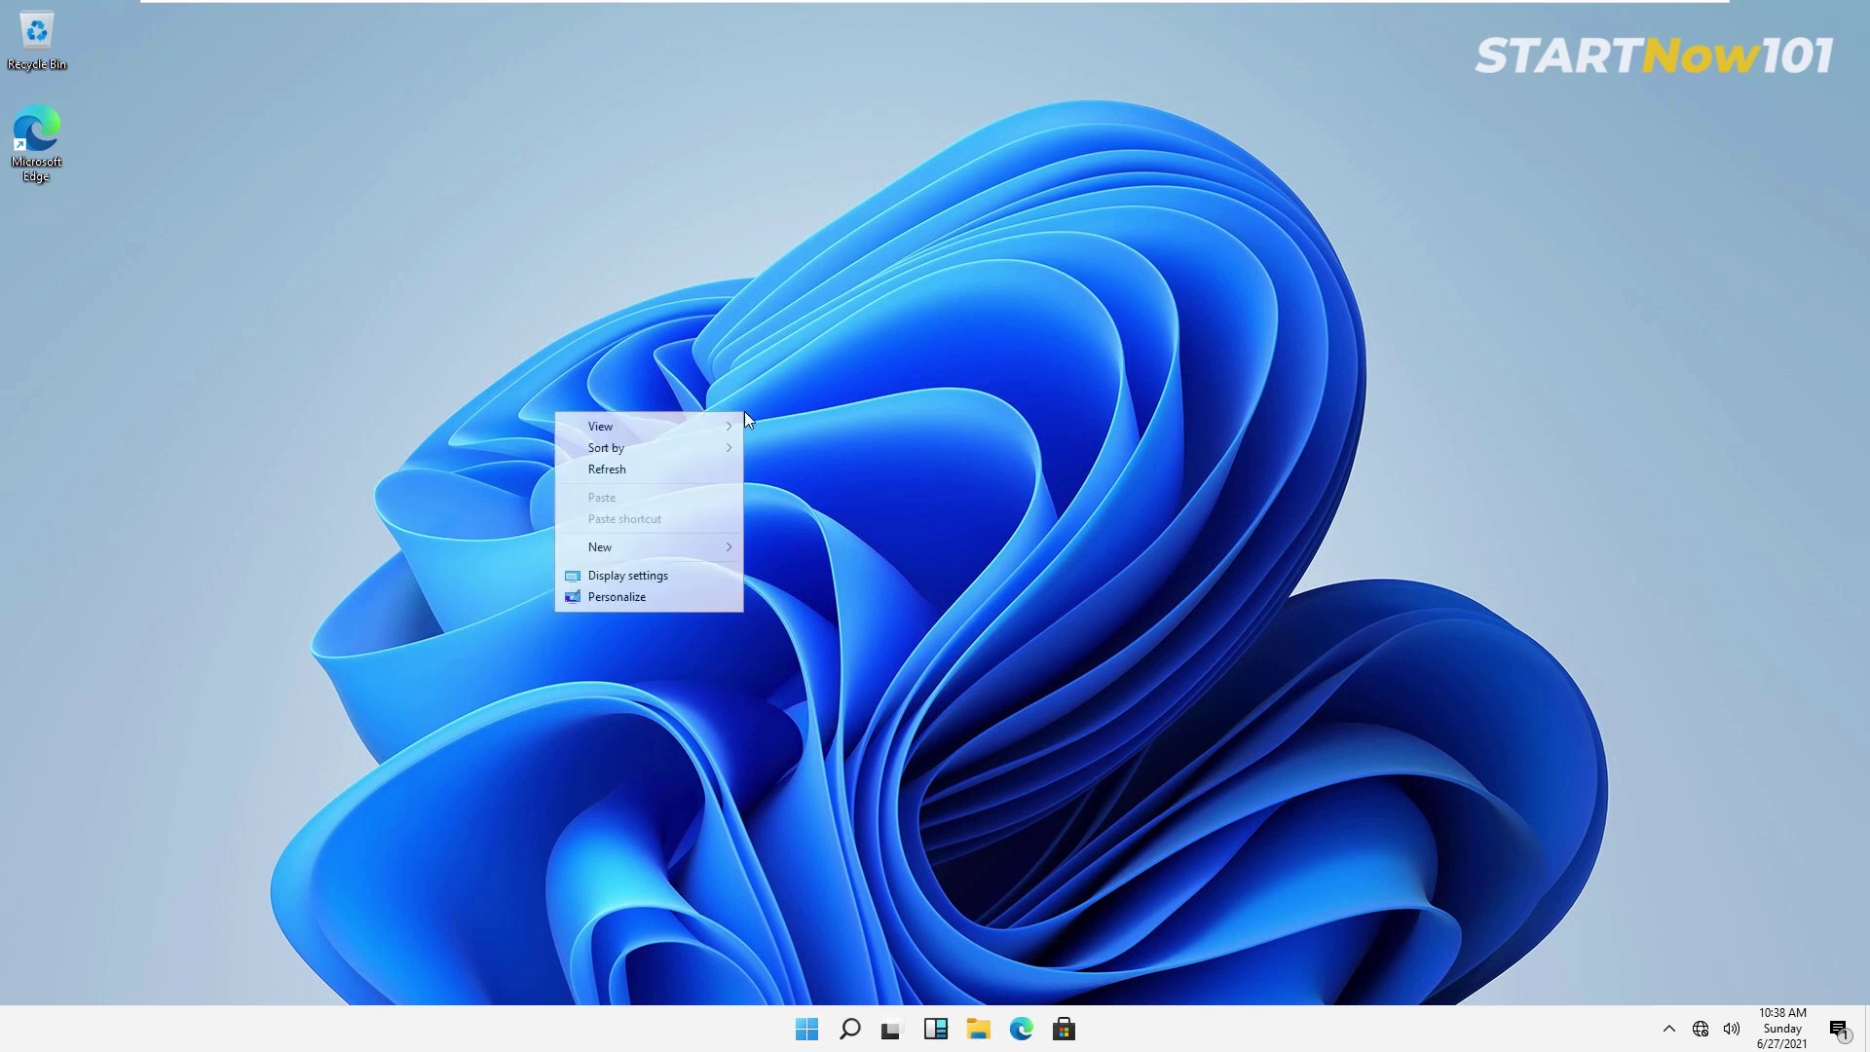
click(690, 469)
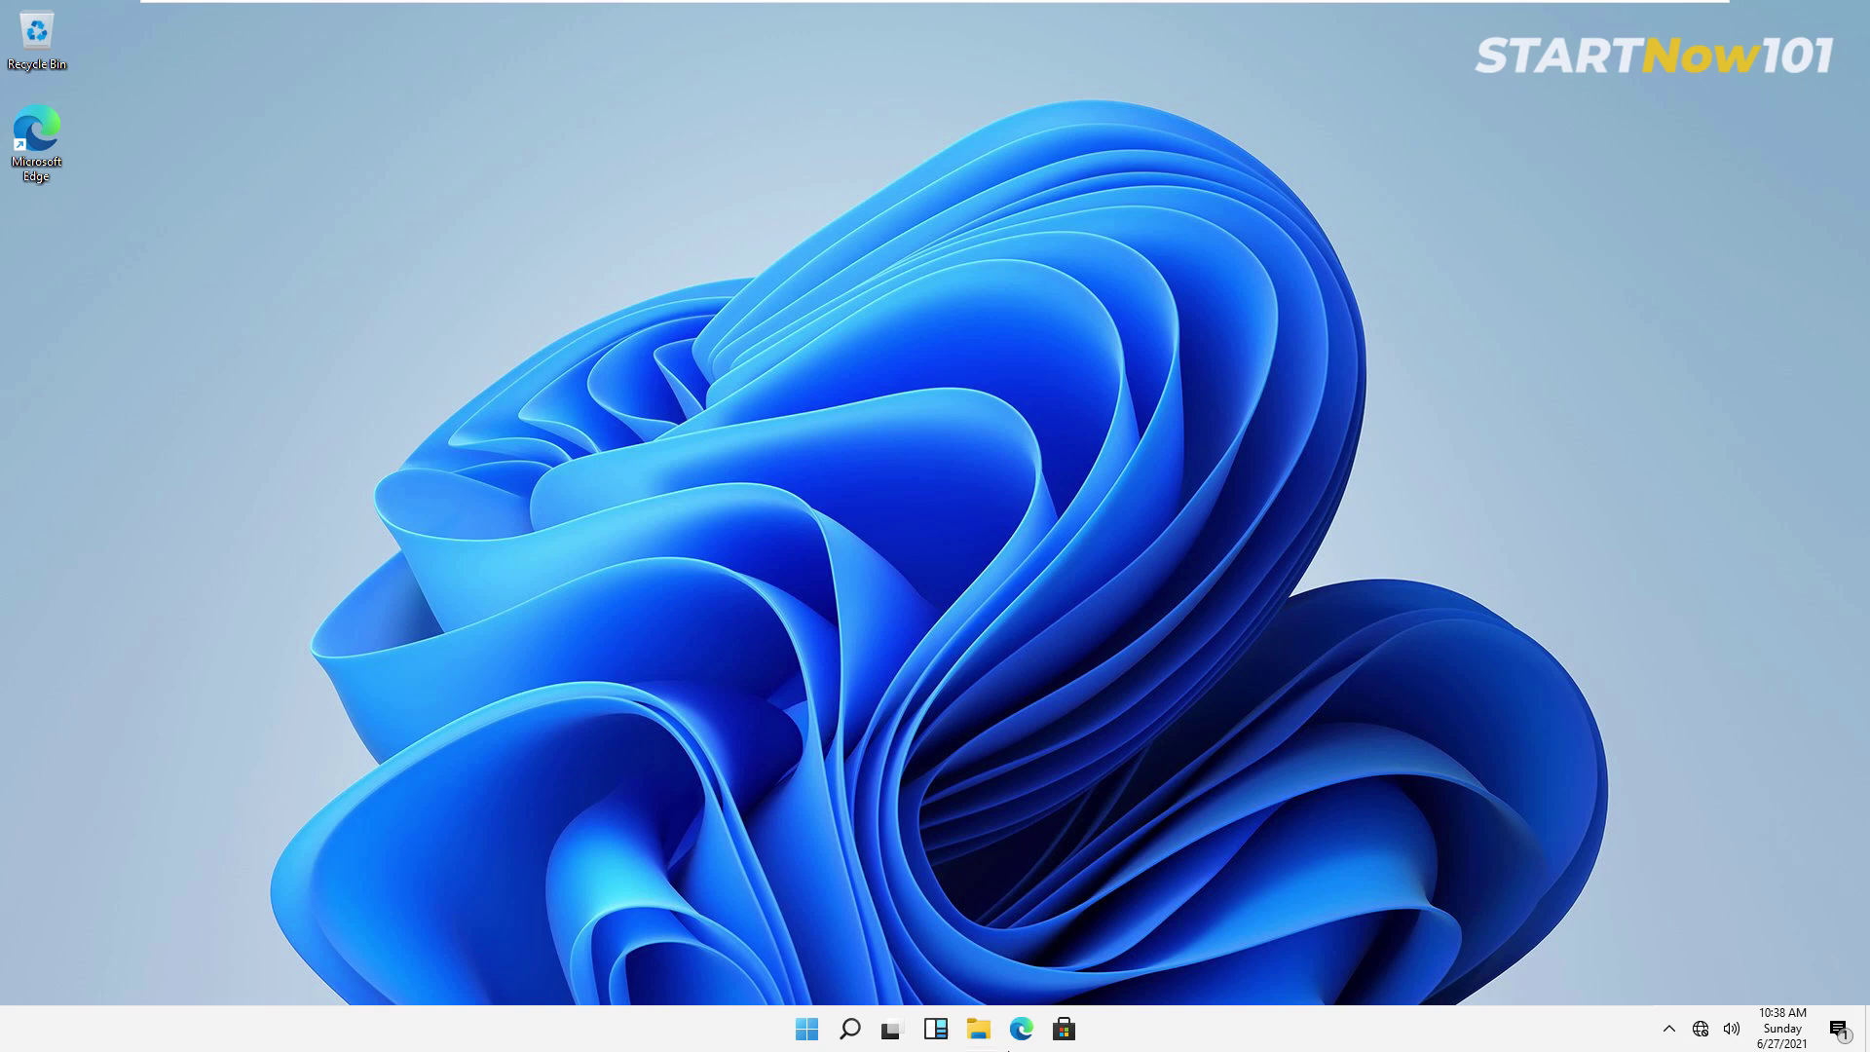
click(805, 1031)
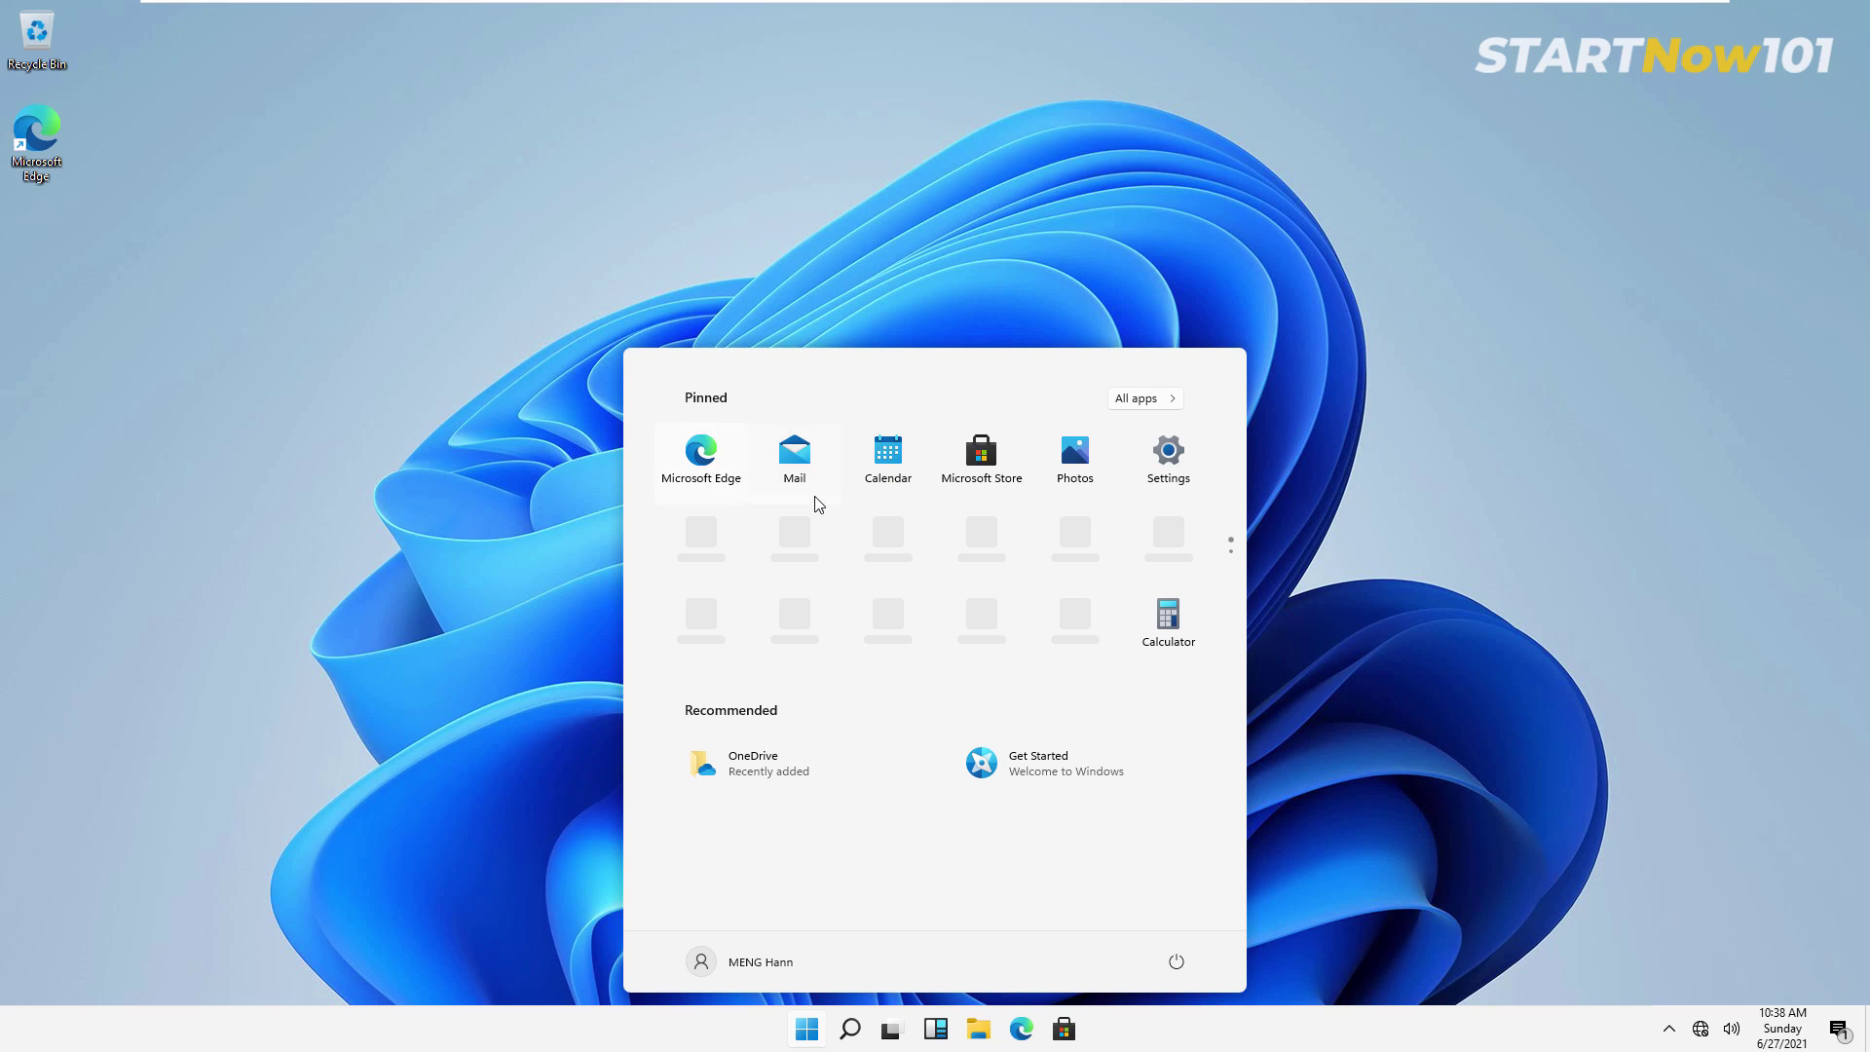
- Pin Mail to the taskbar from its context menu after a failed drag, then close Start
drag(795, 457, 1113, 1037)
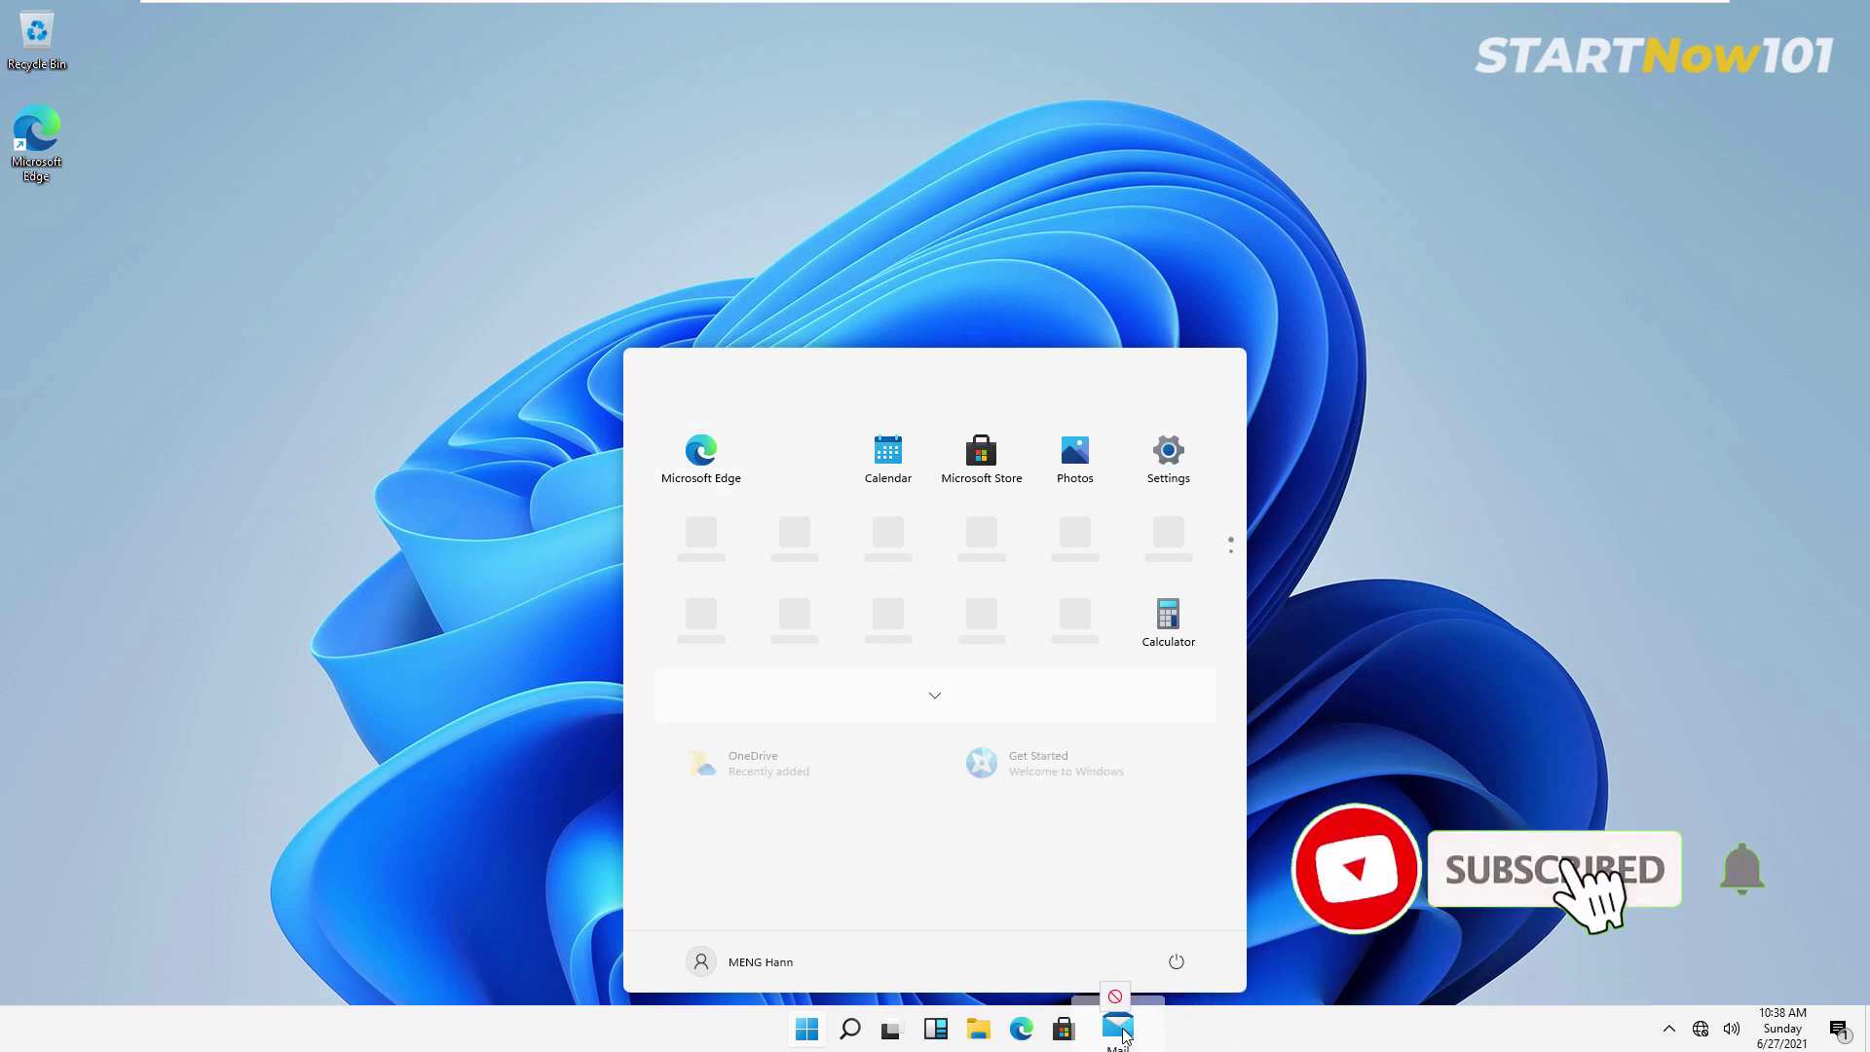
drag(1113, 1038, 1117, 1030)
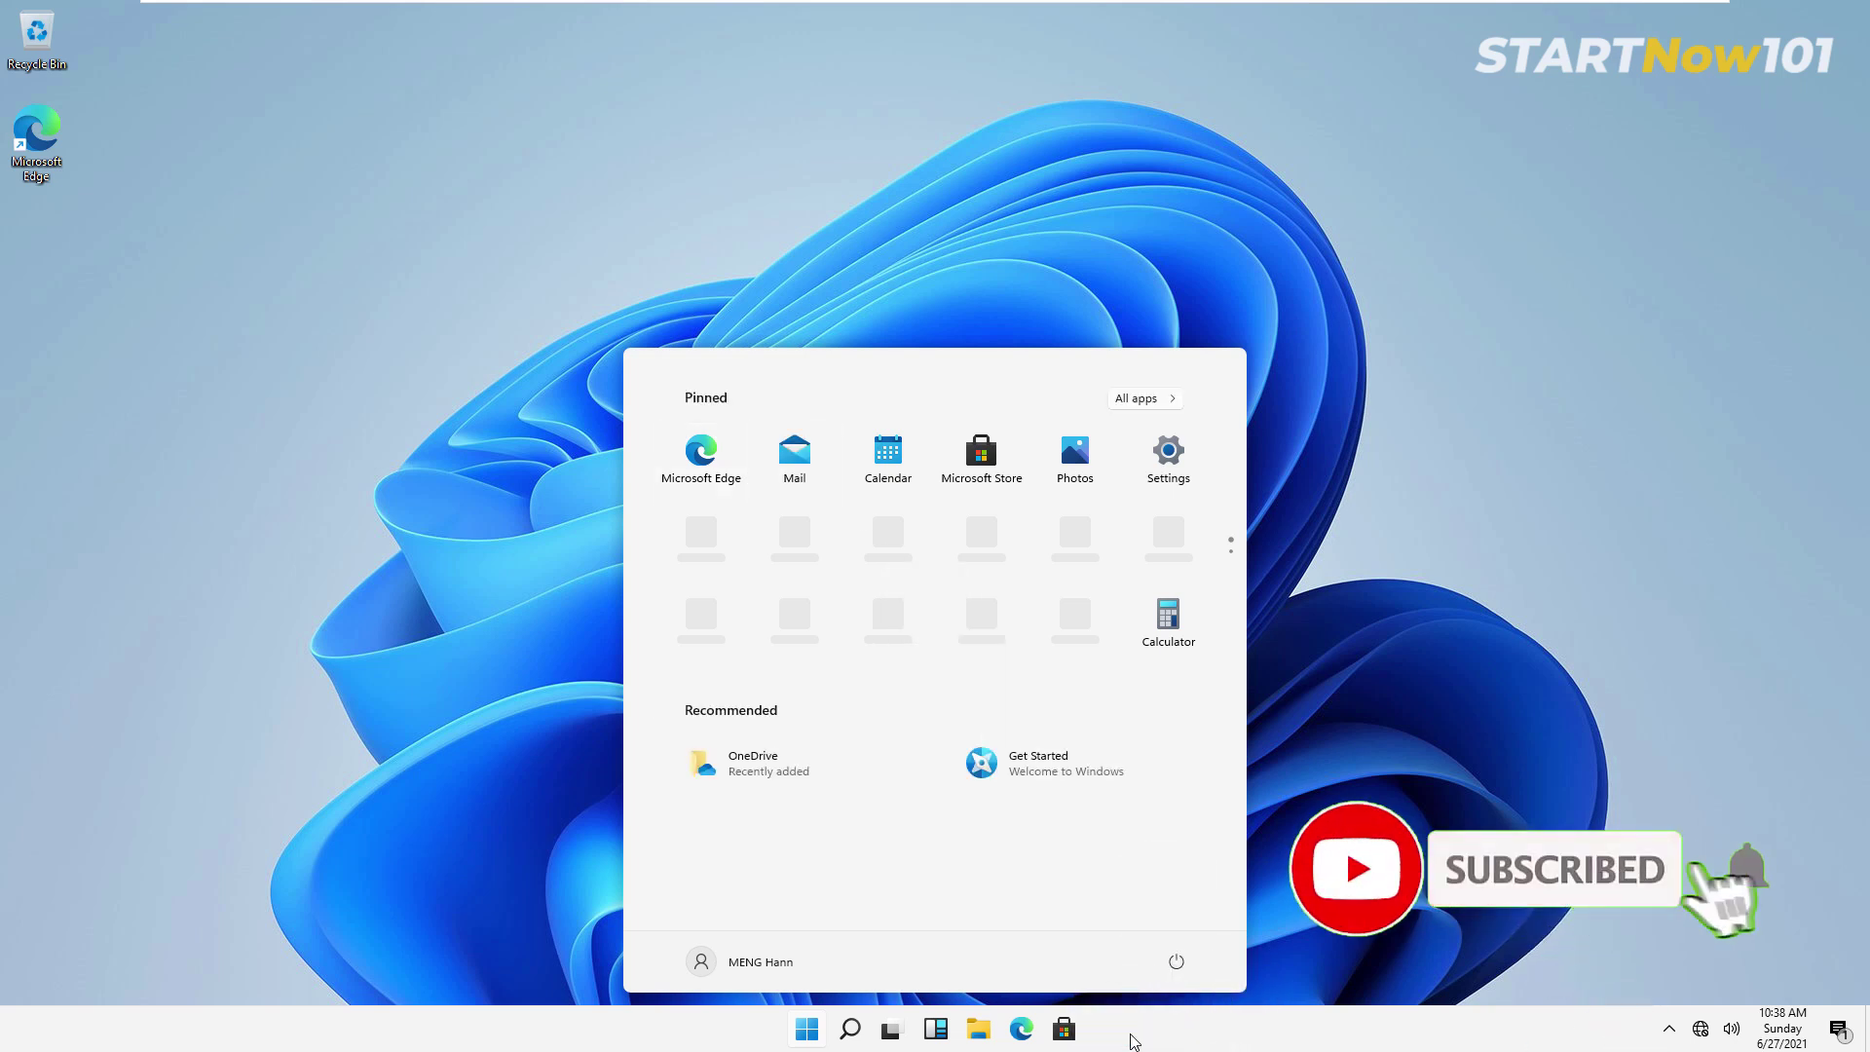
right_click(790, 452)
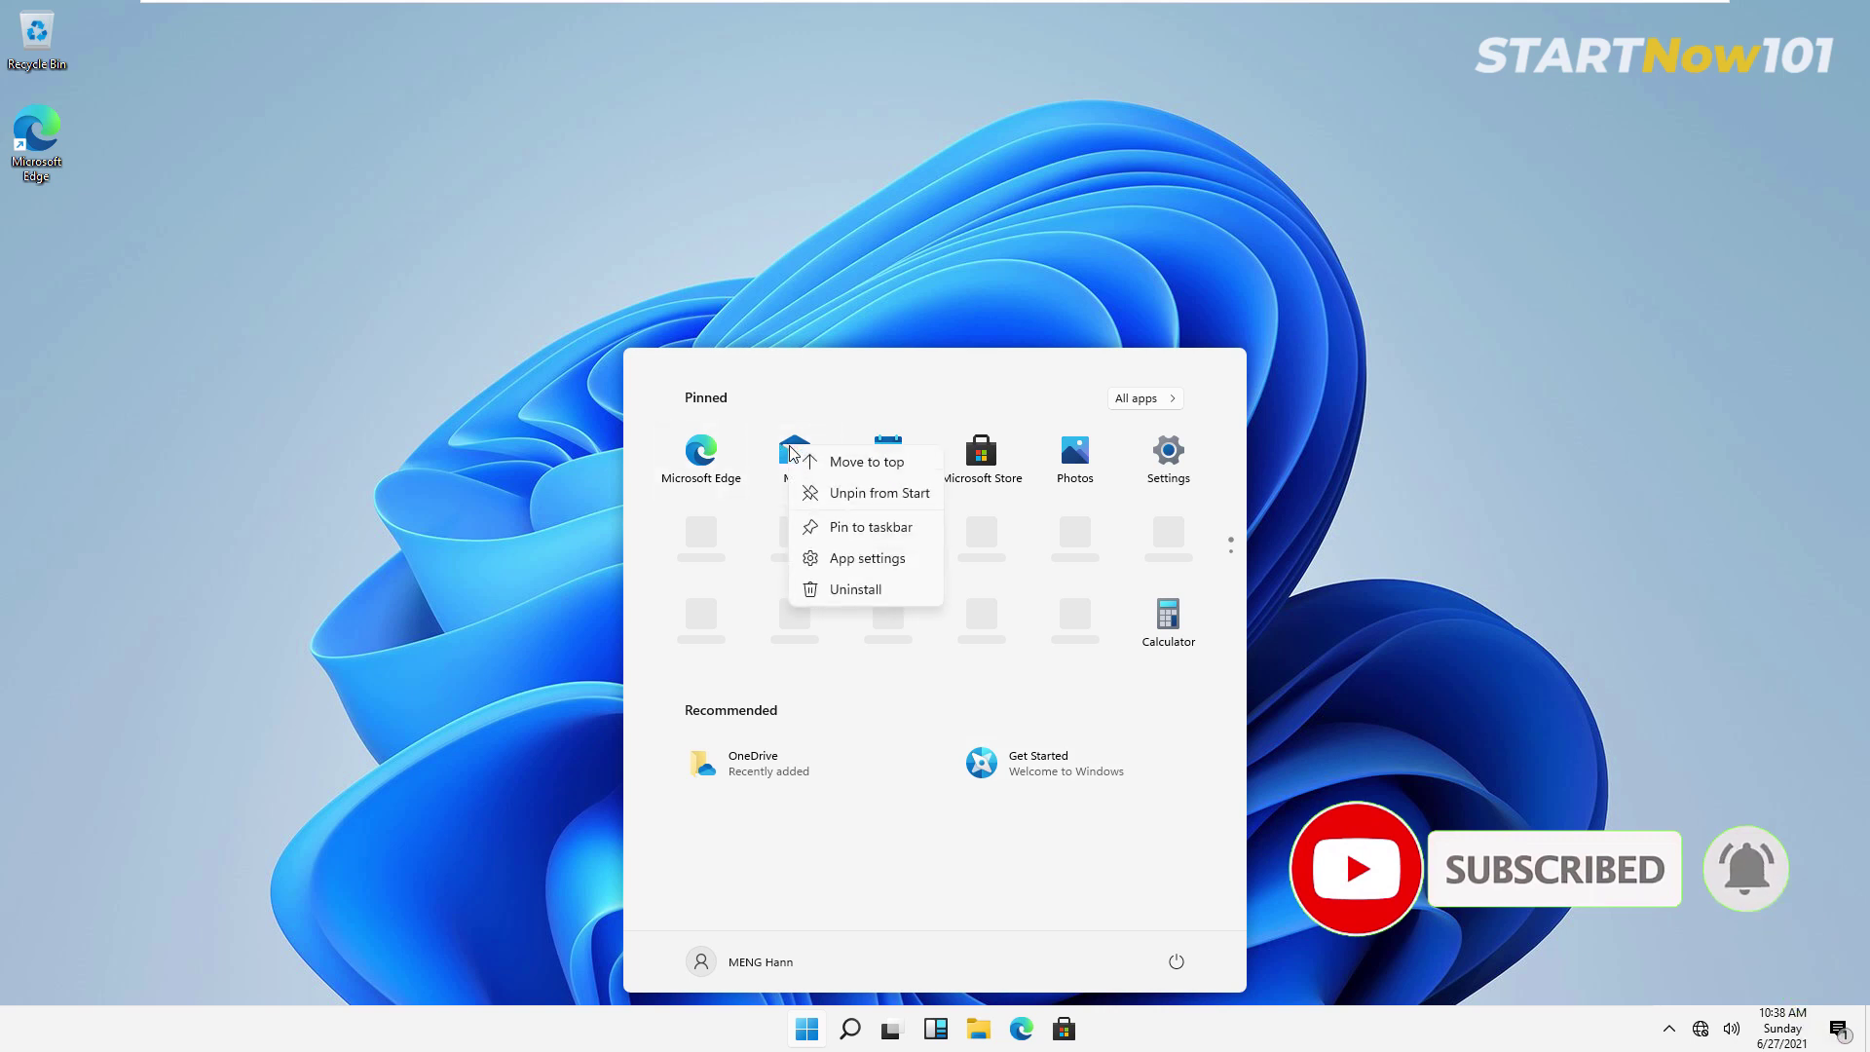
click(882, 528)
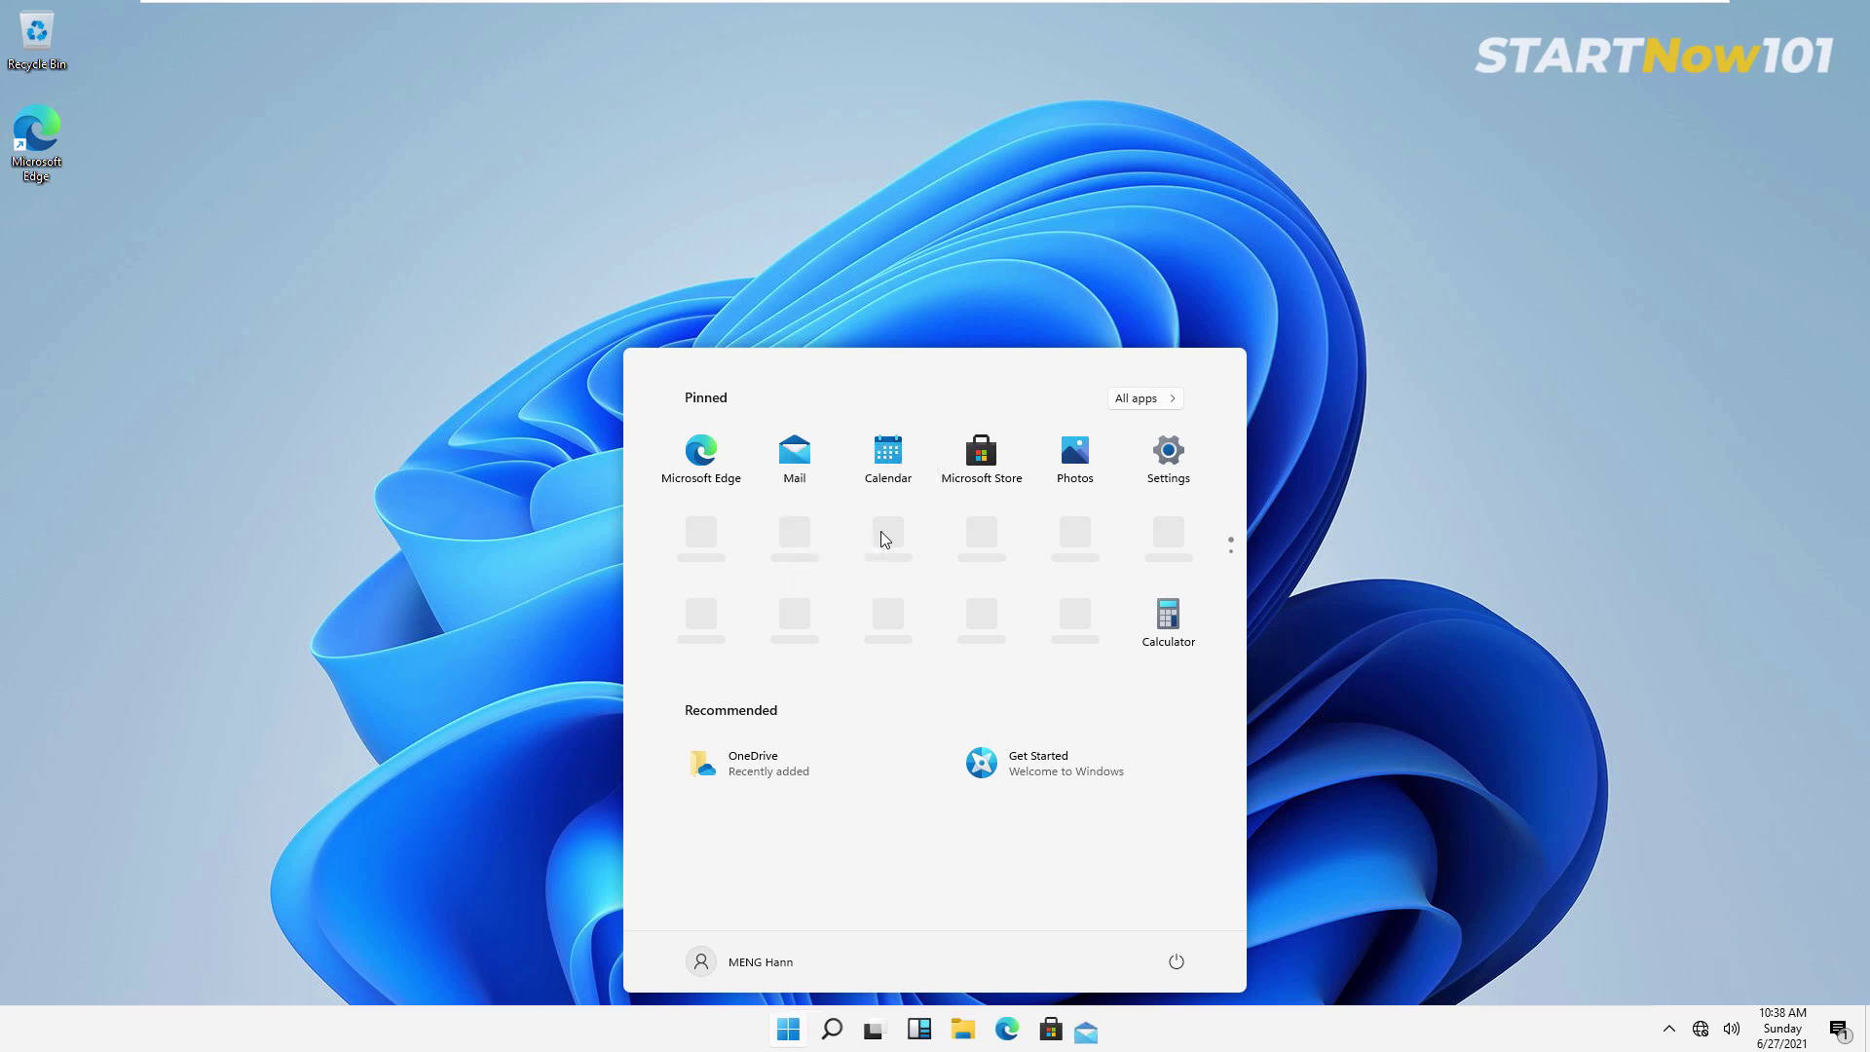
click(1395, 921)
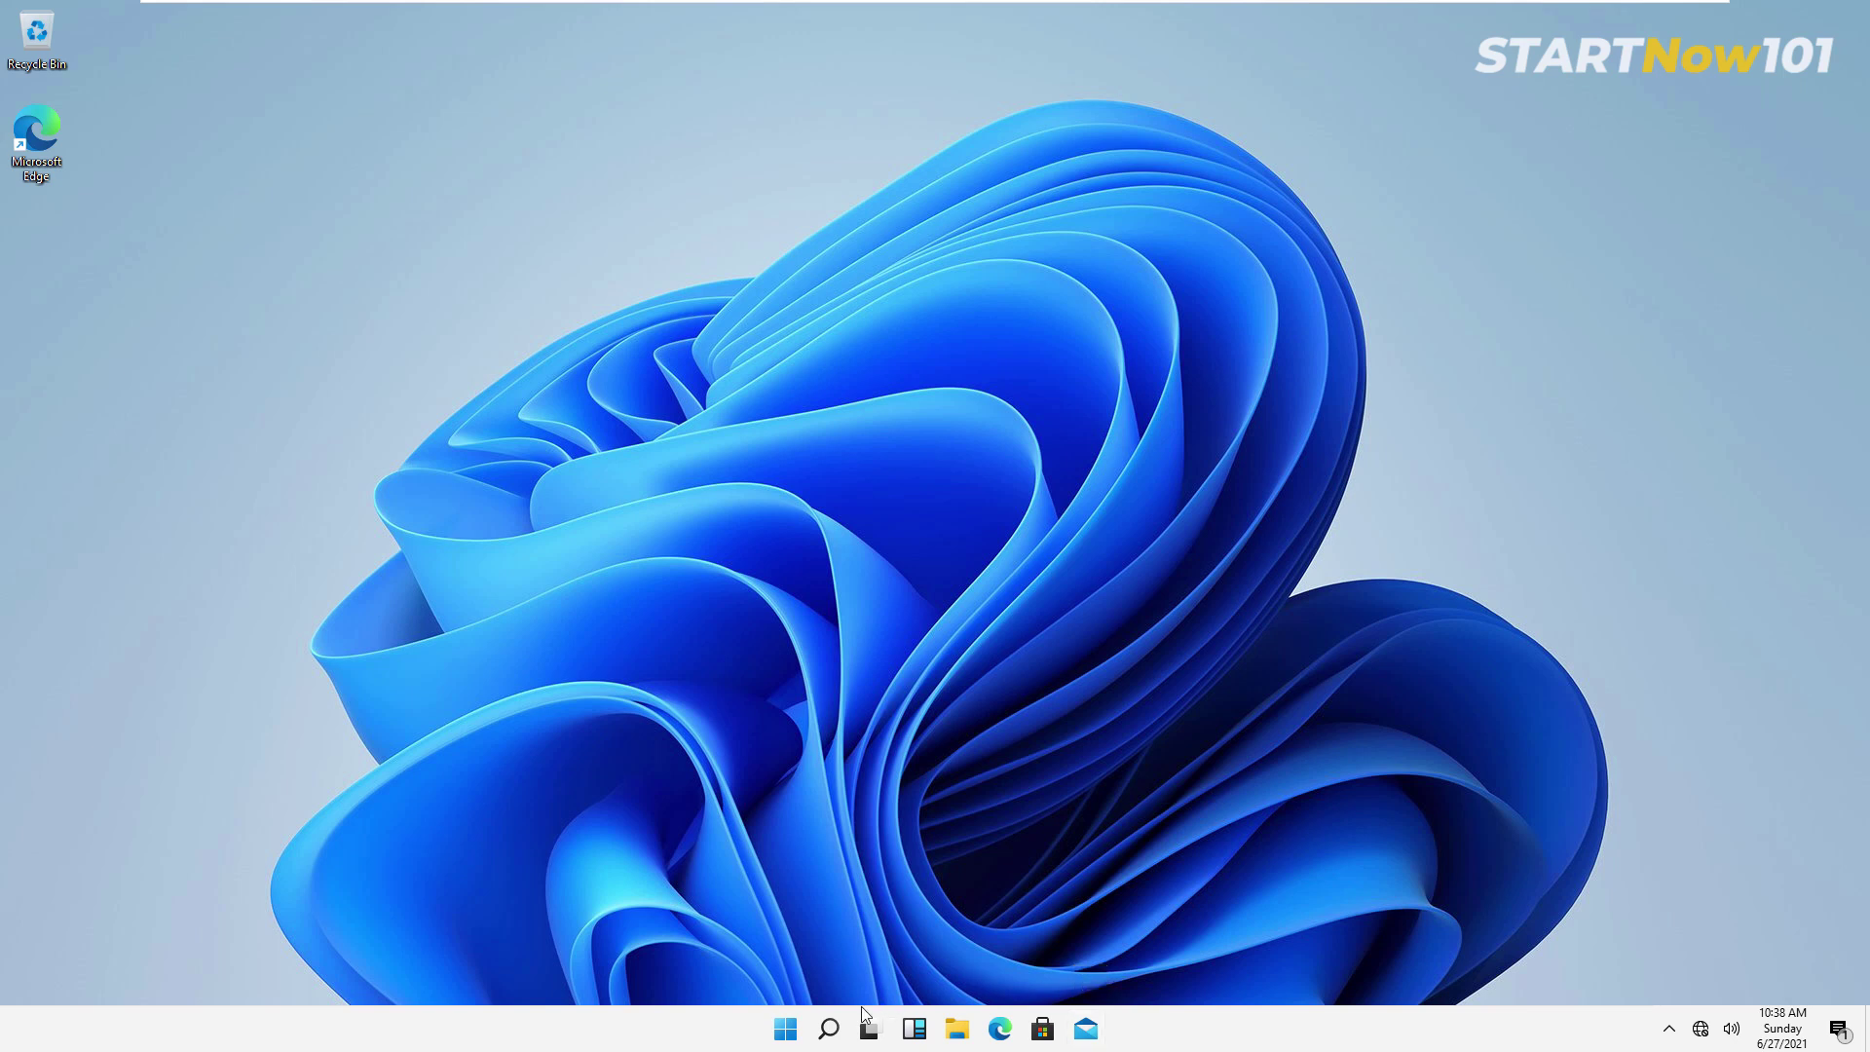
- Show the Start menu's account options, then its Shut down and Restart options
click(790, 1031)
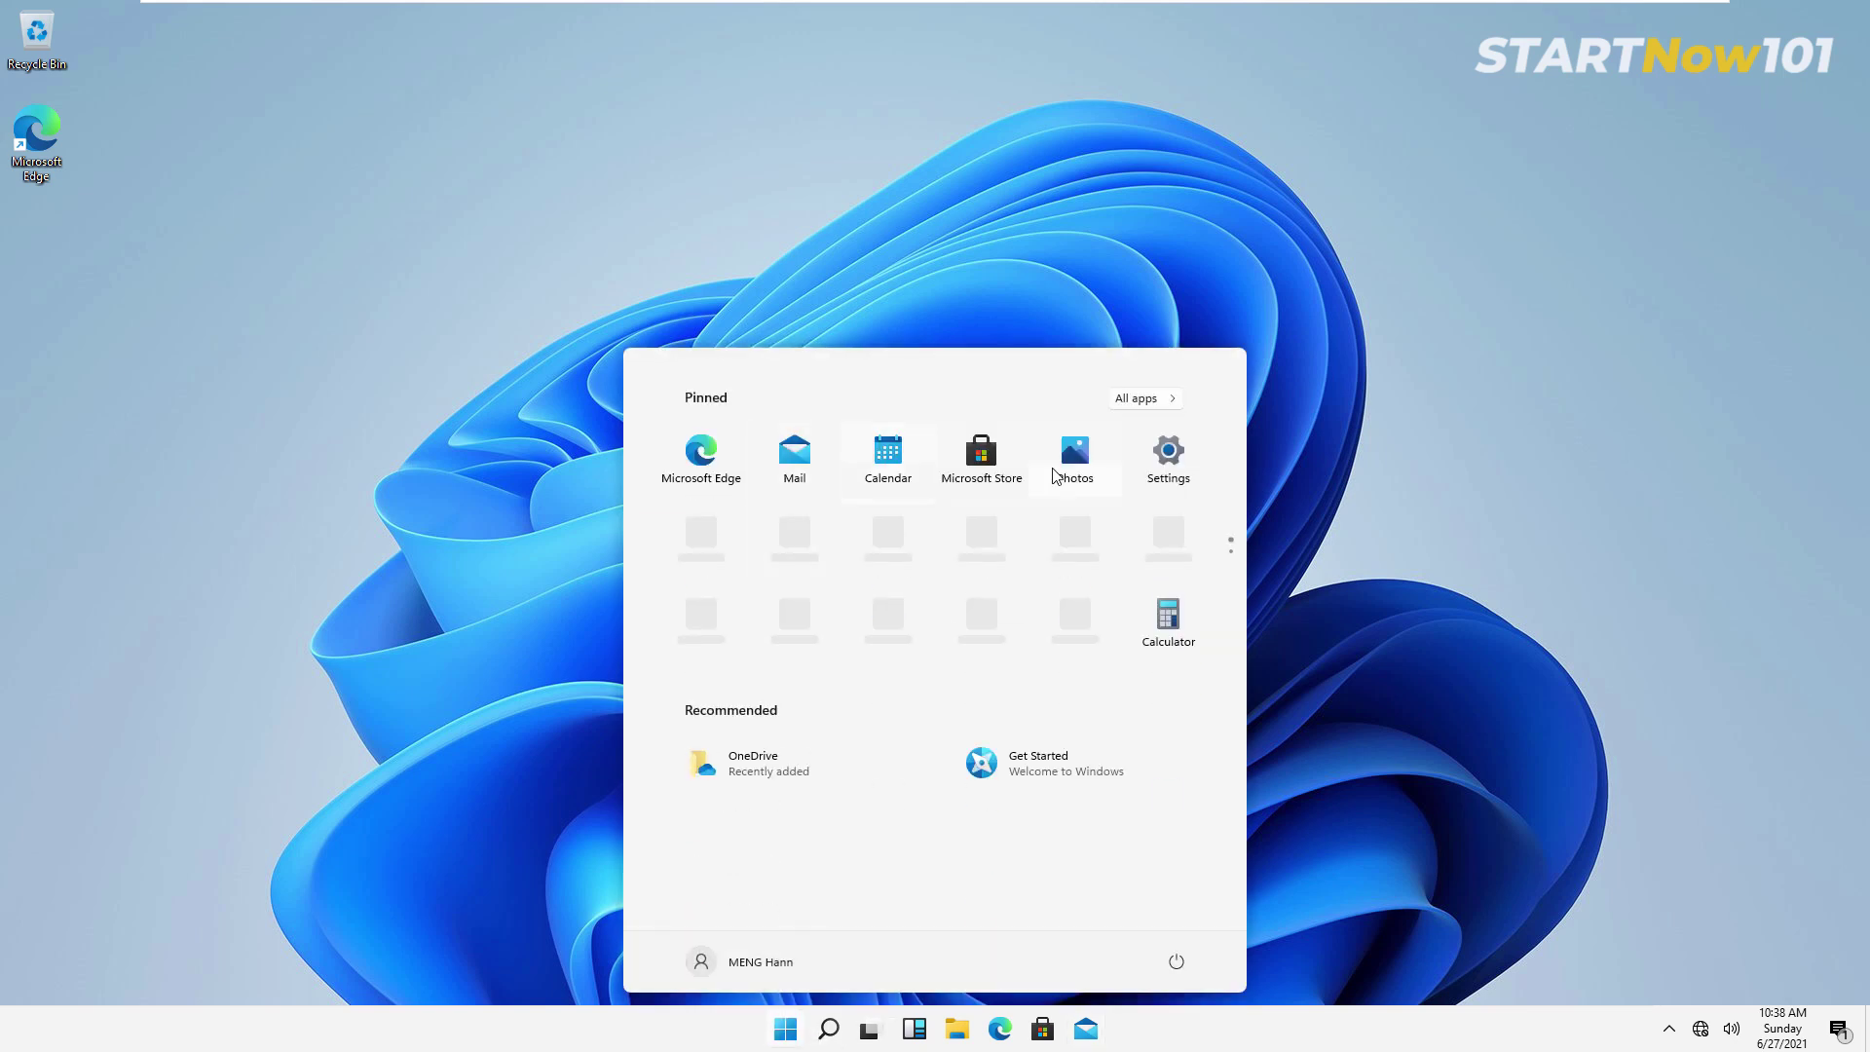
click(765, 960)
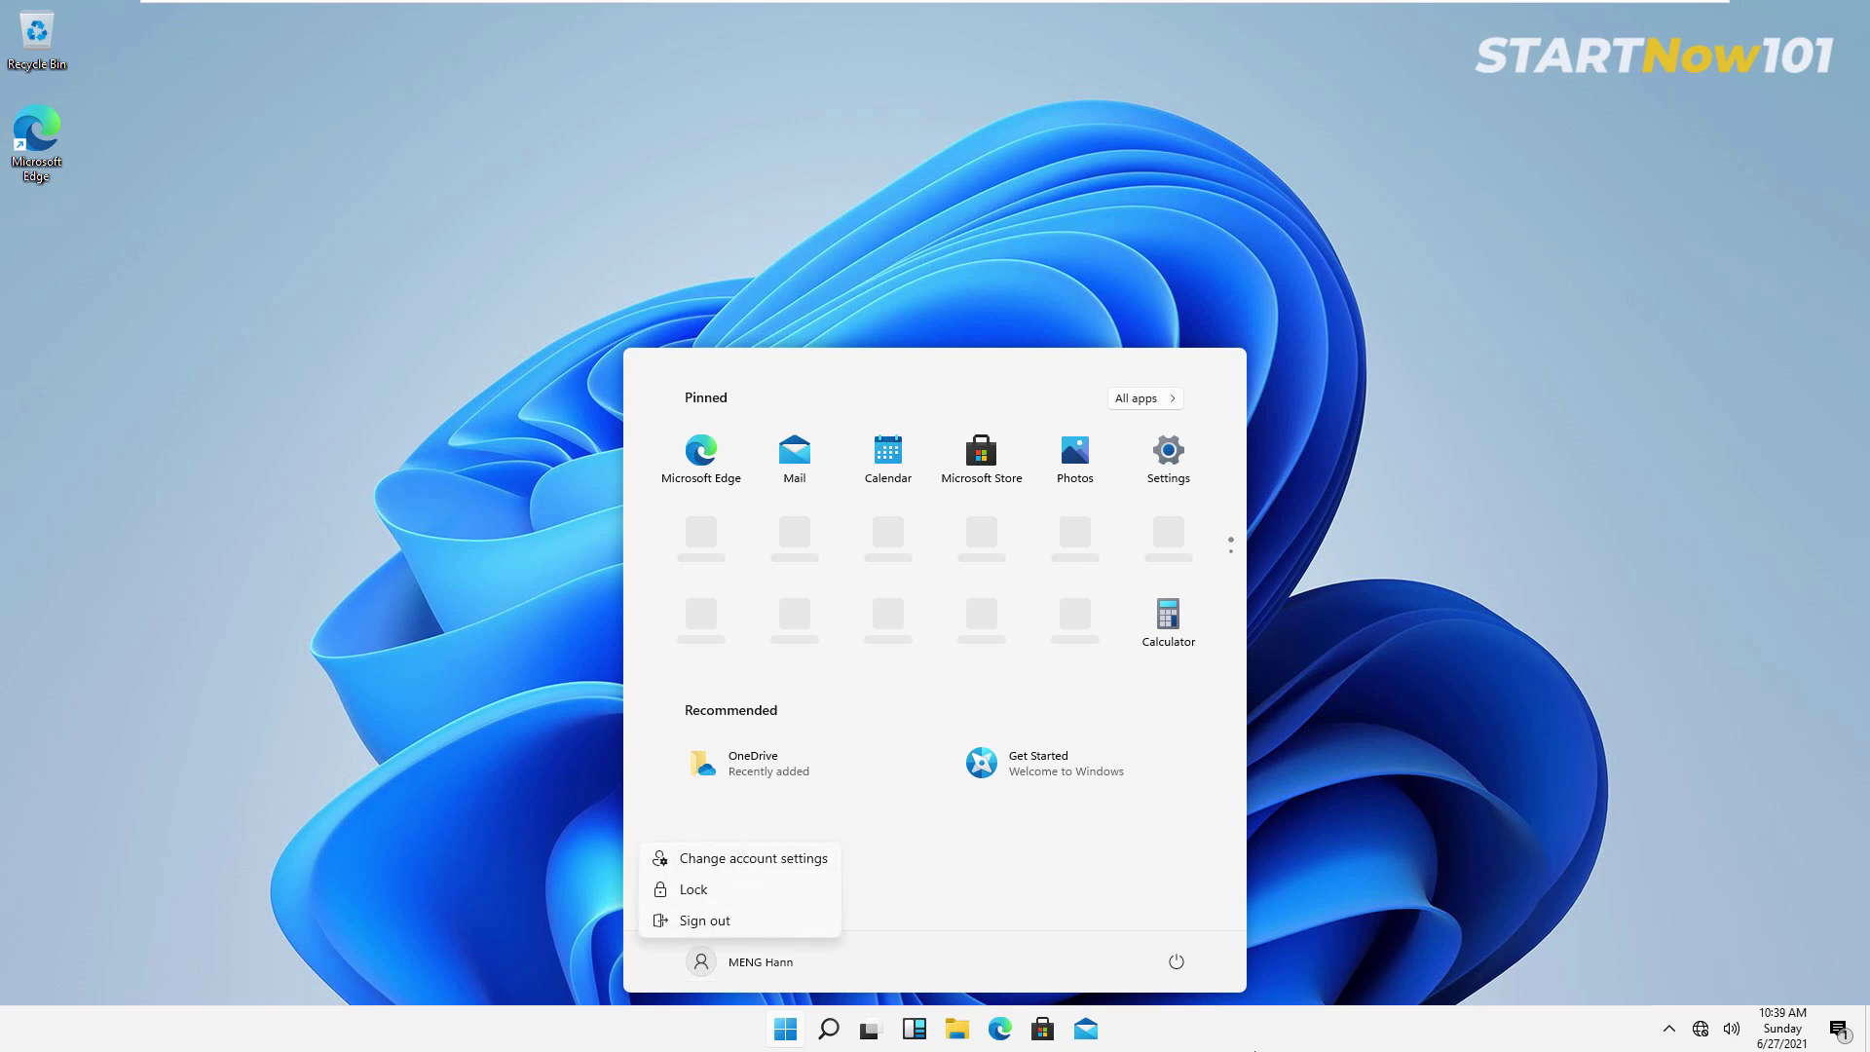
click(1177, 964)
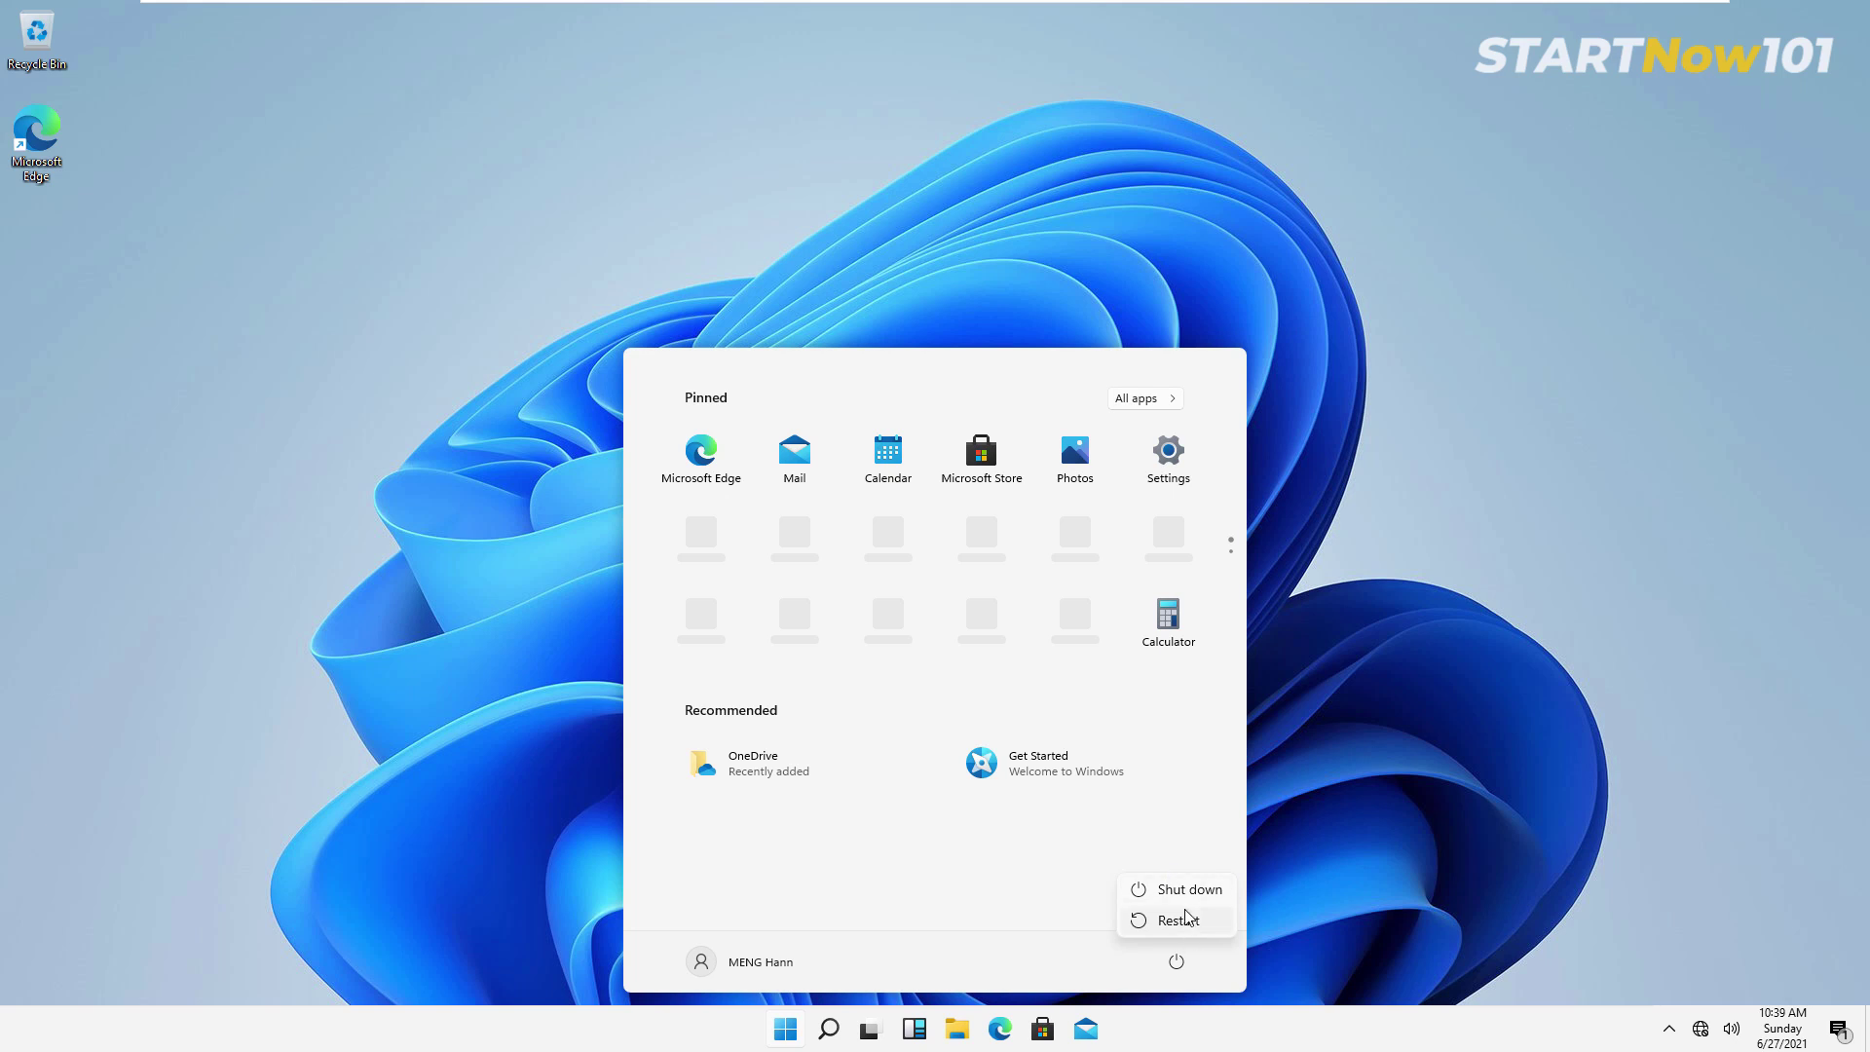
- Dismiss the power options and show the All apps list in Start
click(990, 874)
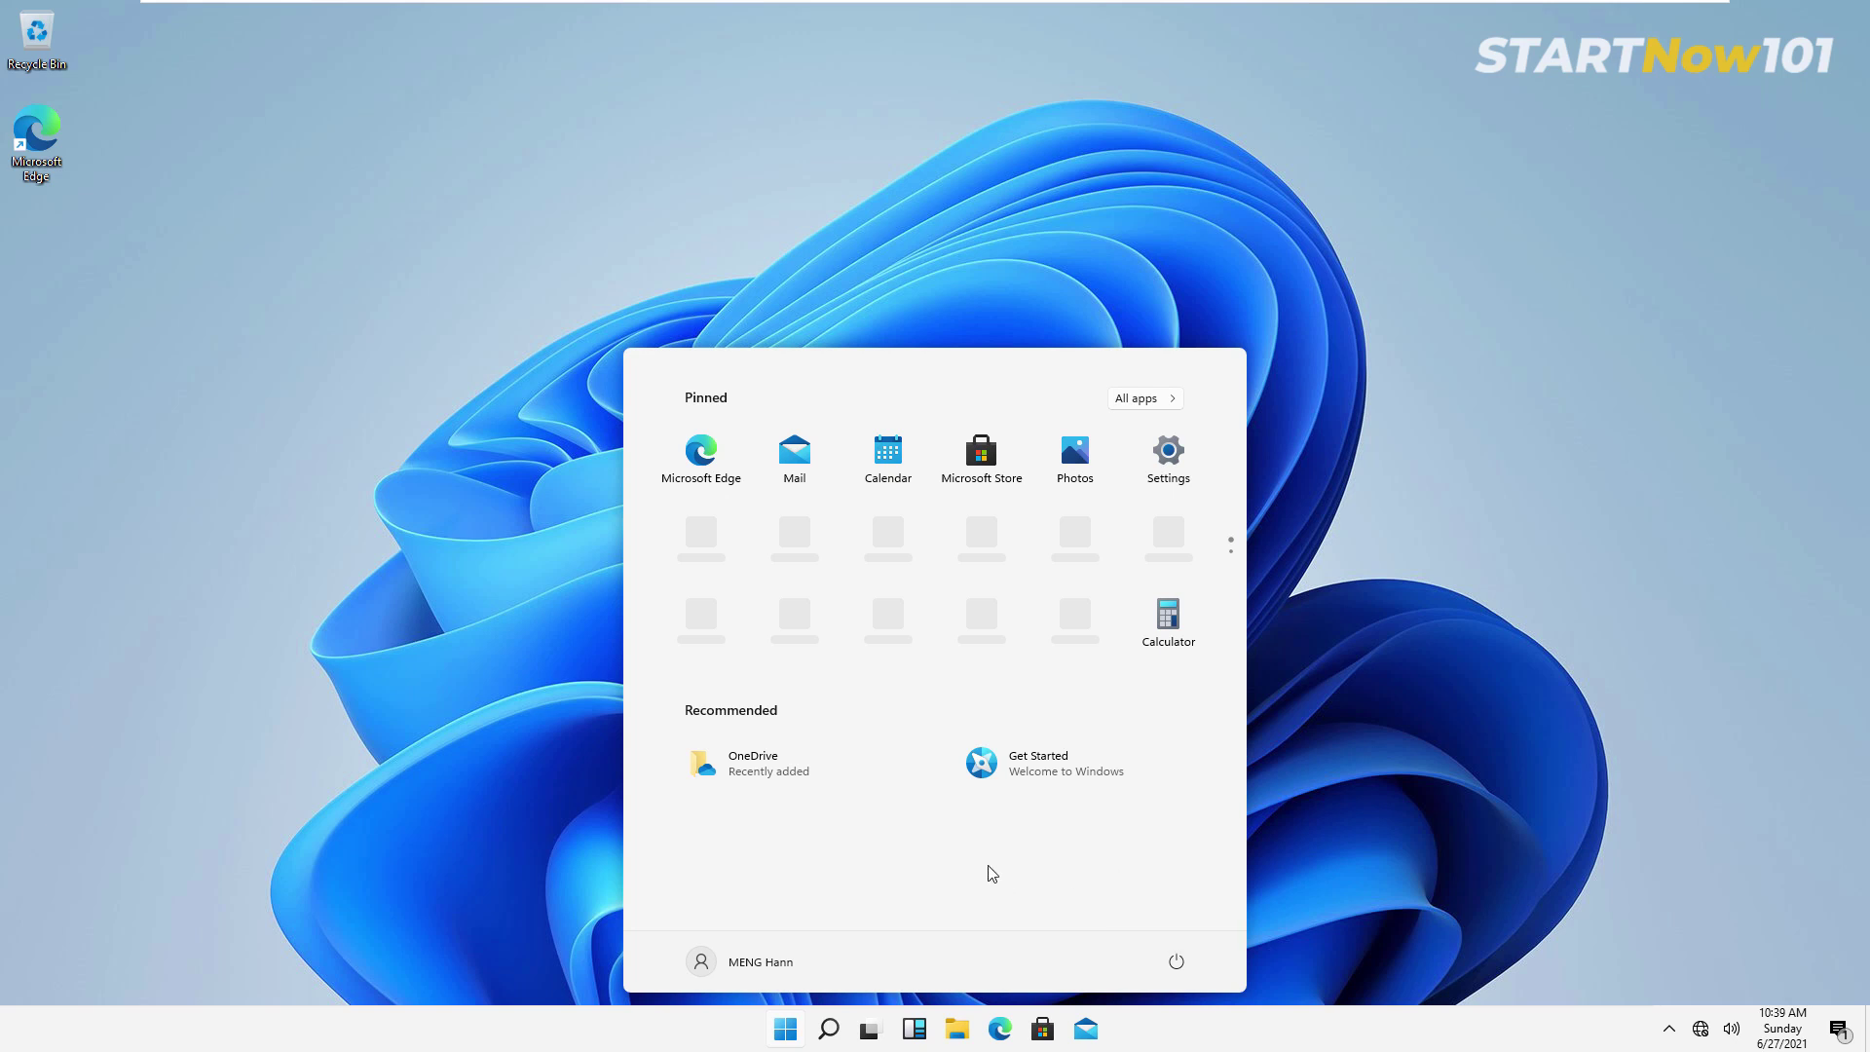
scroll(935, 500, down, 2)
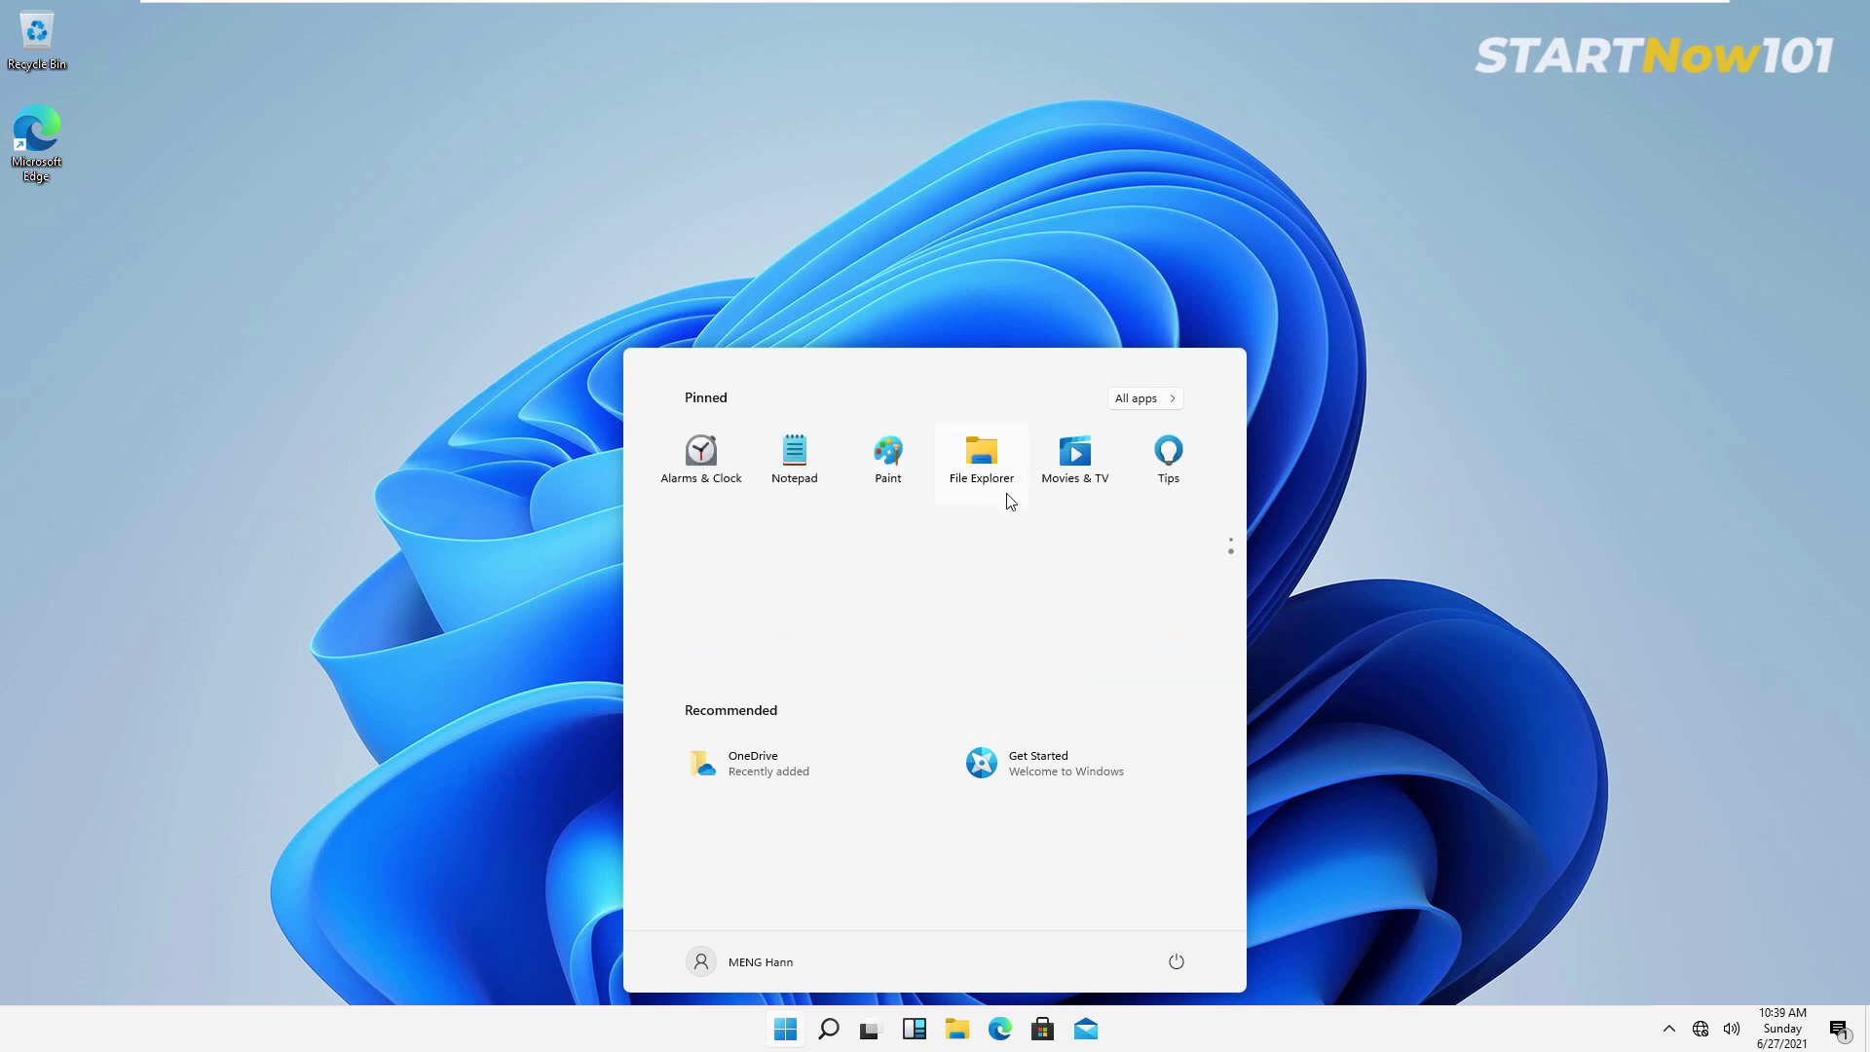
scroll(1030, 521, up, 2)
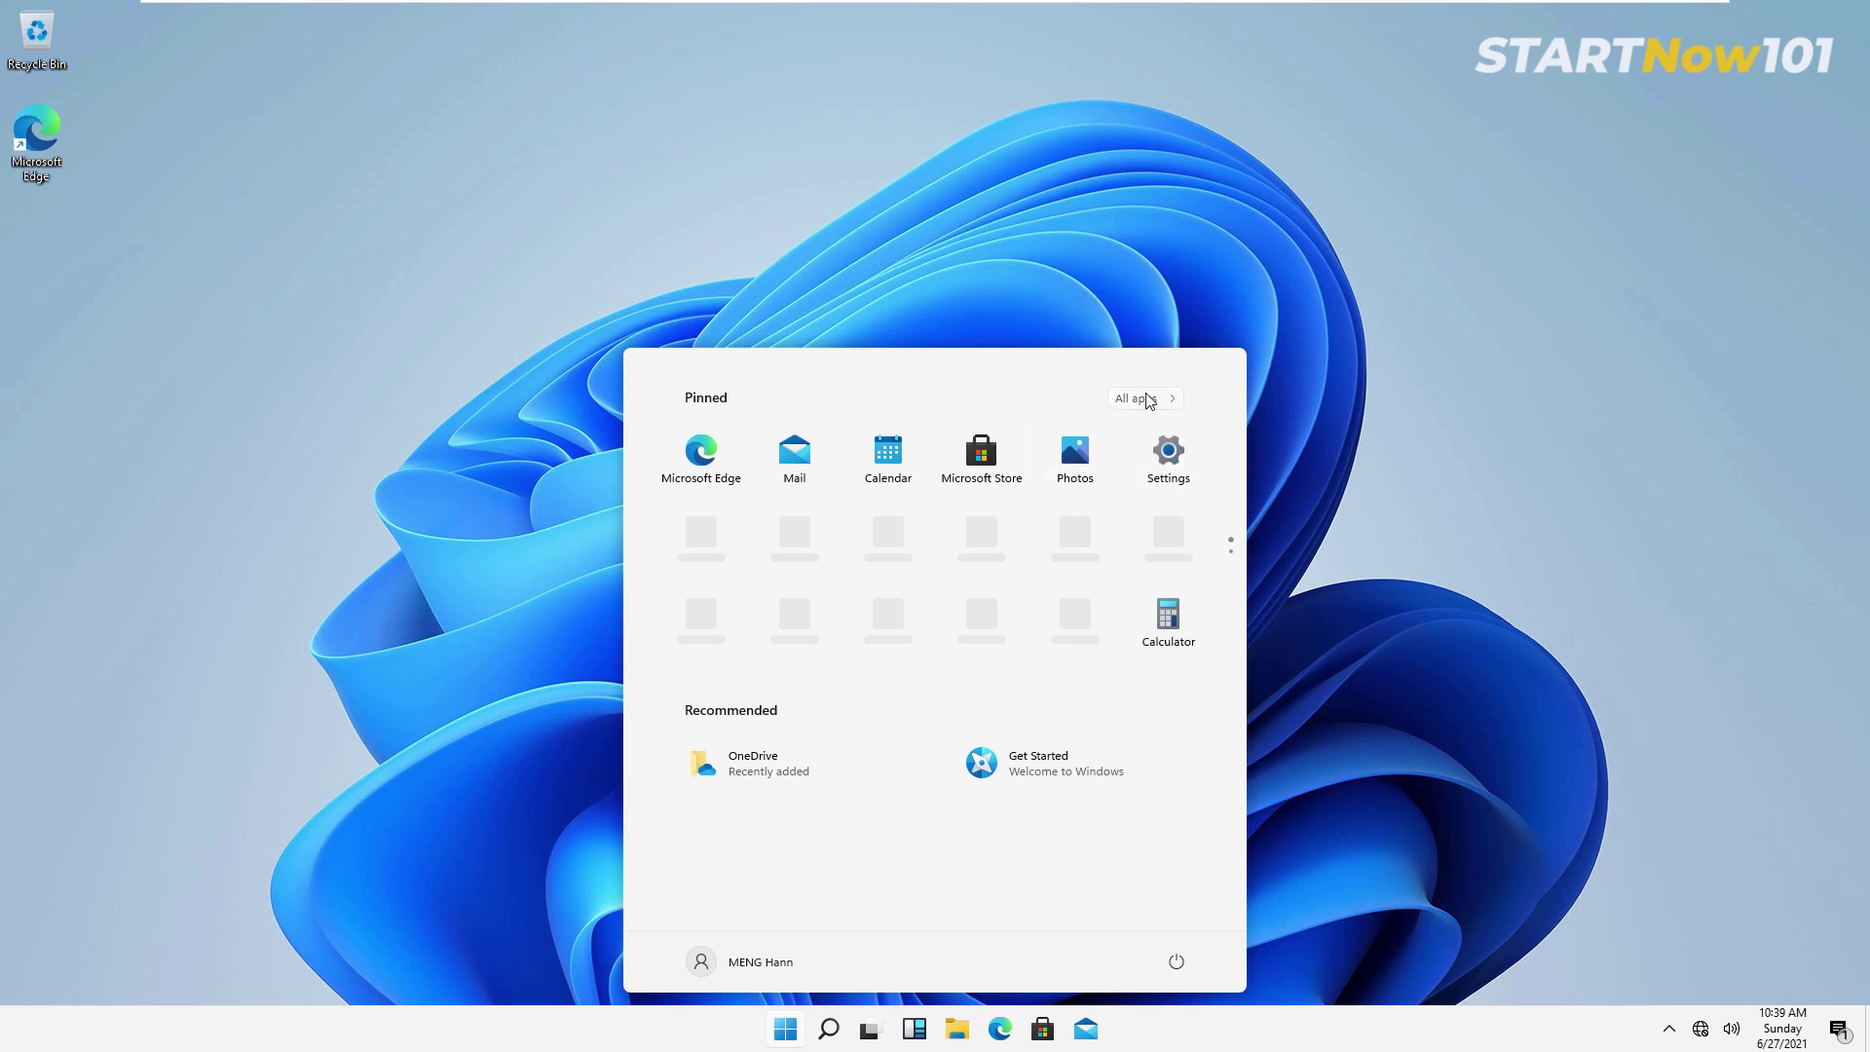
click(1149, 399)
scroll(1091, 572, down, 5)
scroll(1036, 627, down, 5)
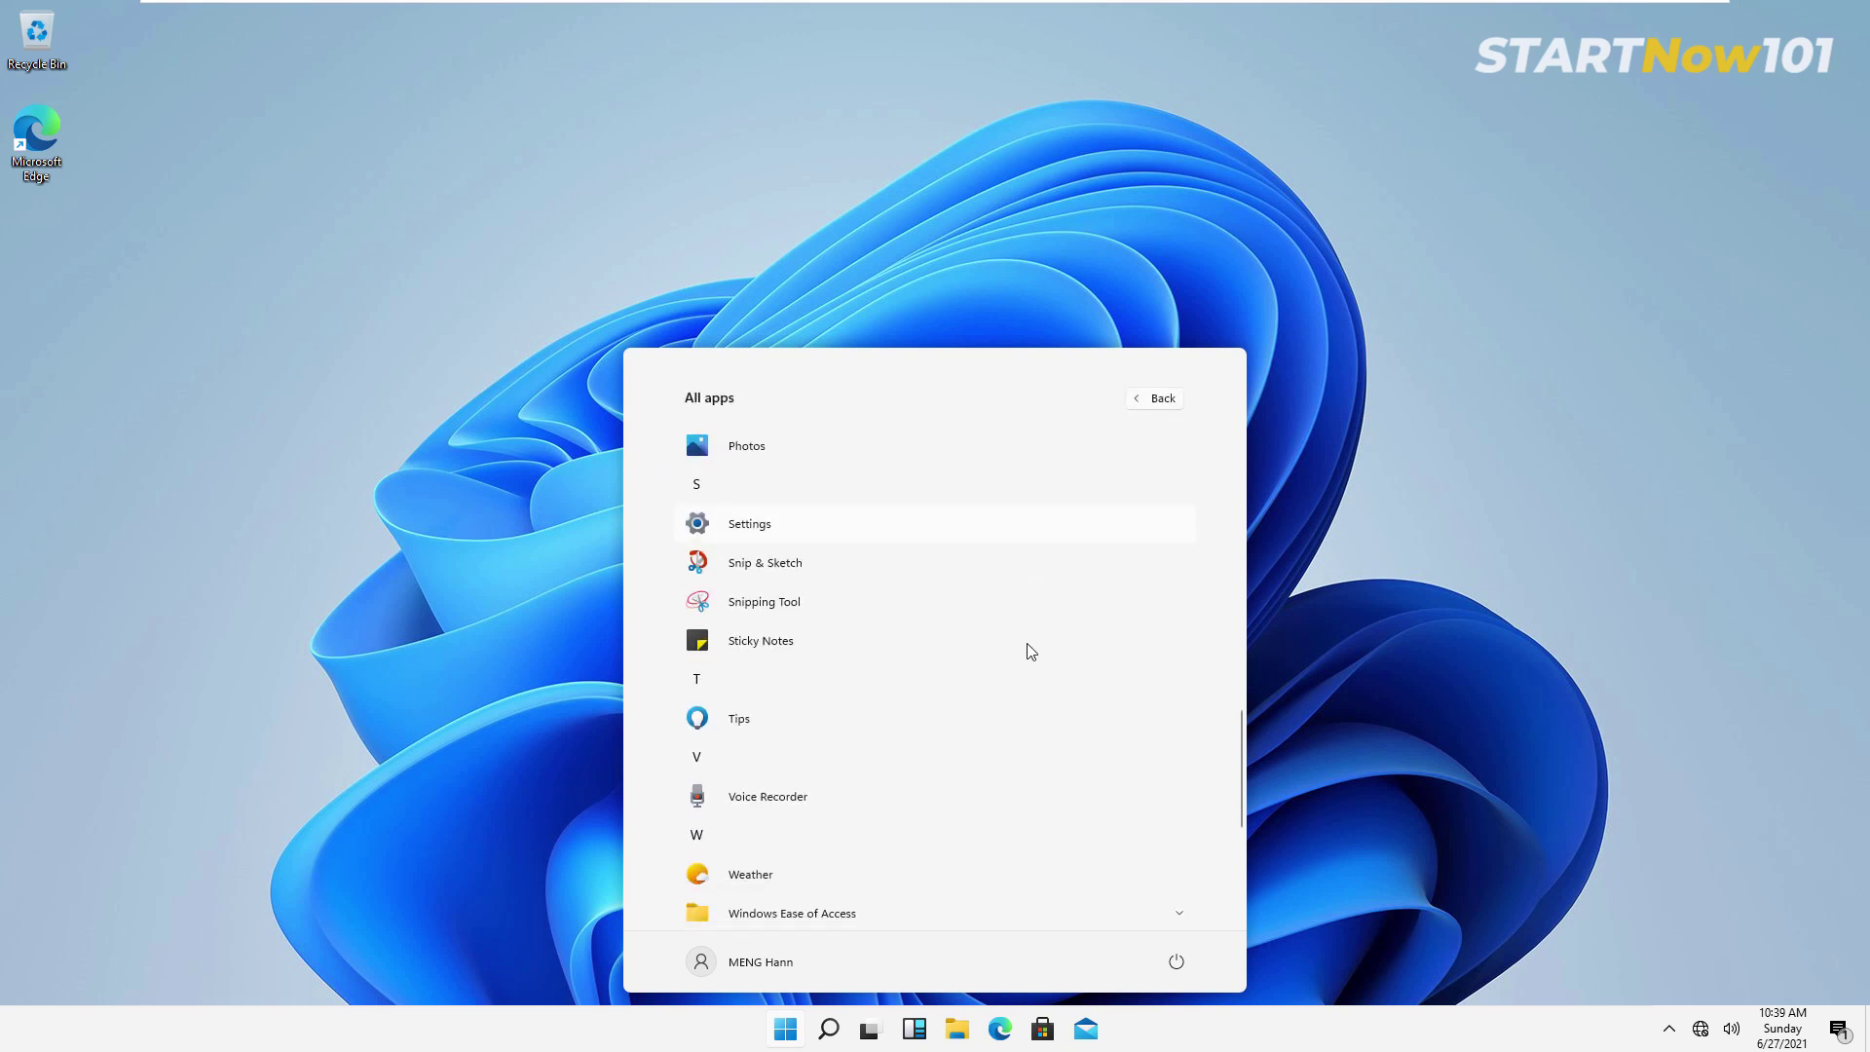
scroll(1028, 653, down, 3)
scroll(1019, 672, up, 5)
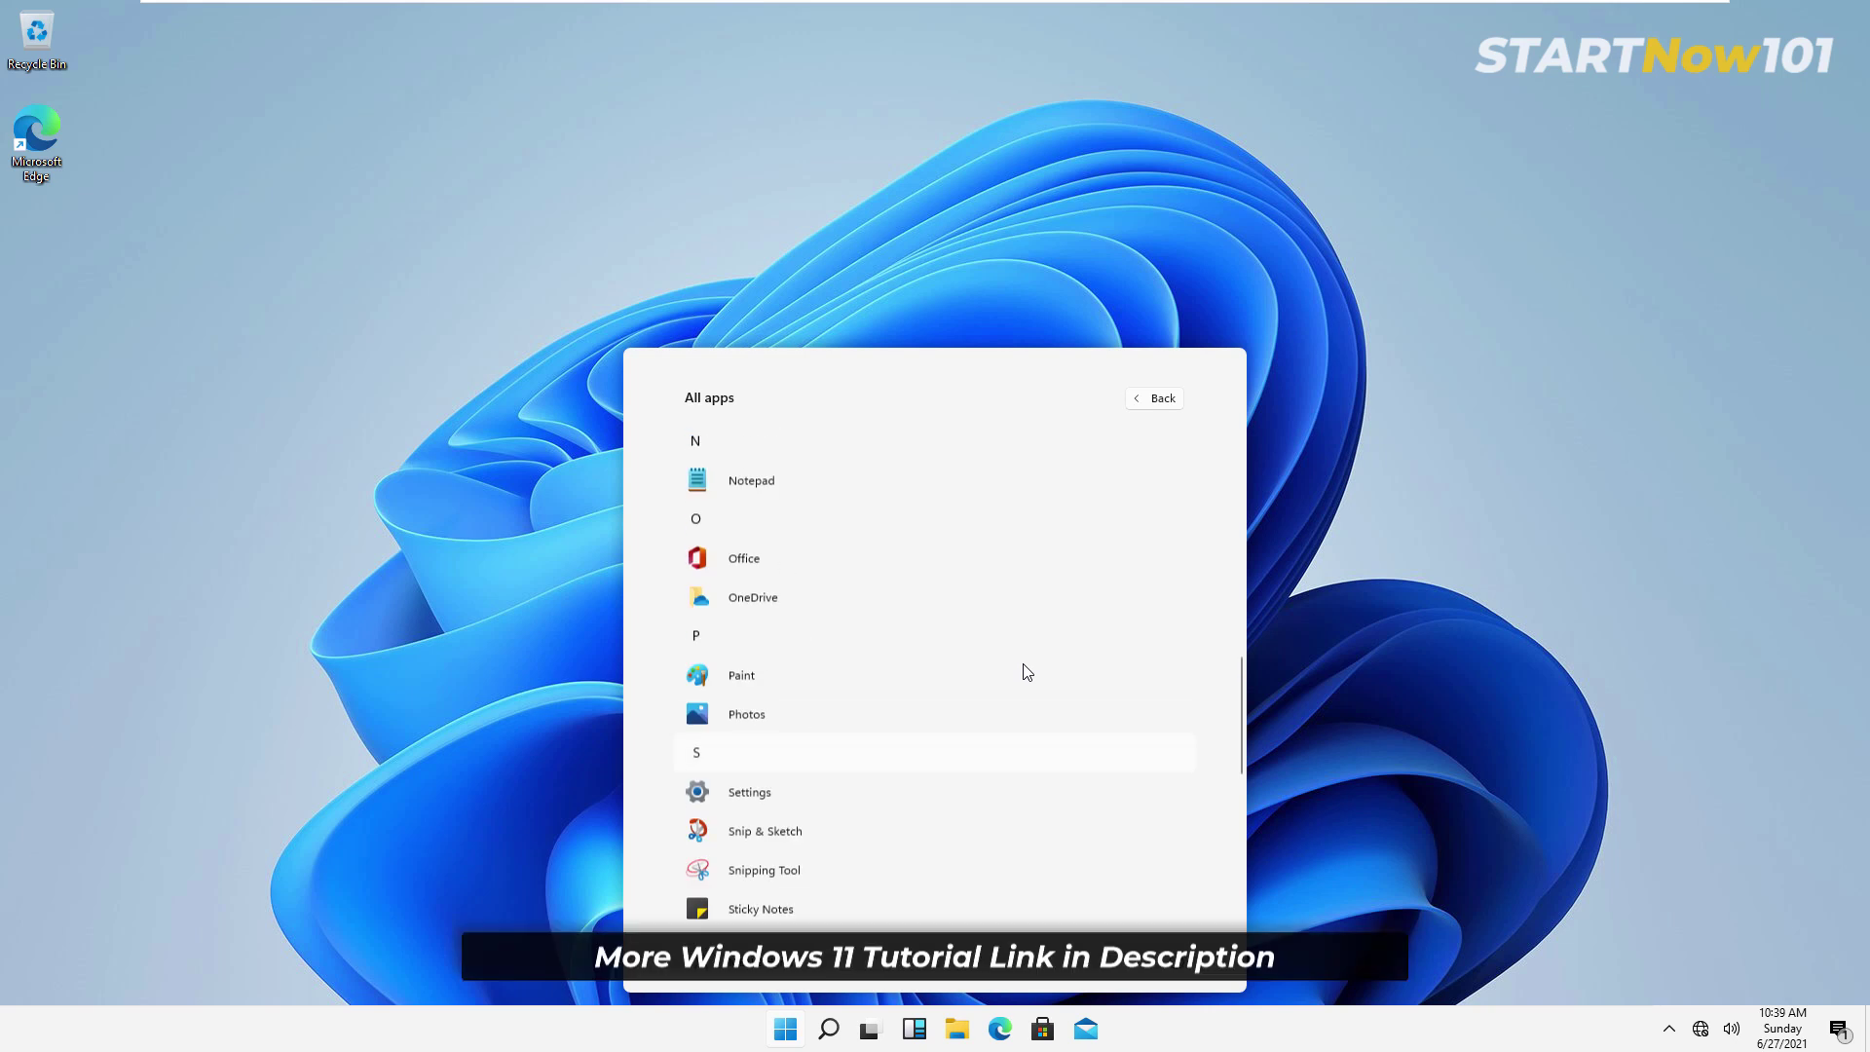
scroll(1029, 661, up, 5)
scroll(1043, 569, up, 4)
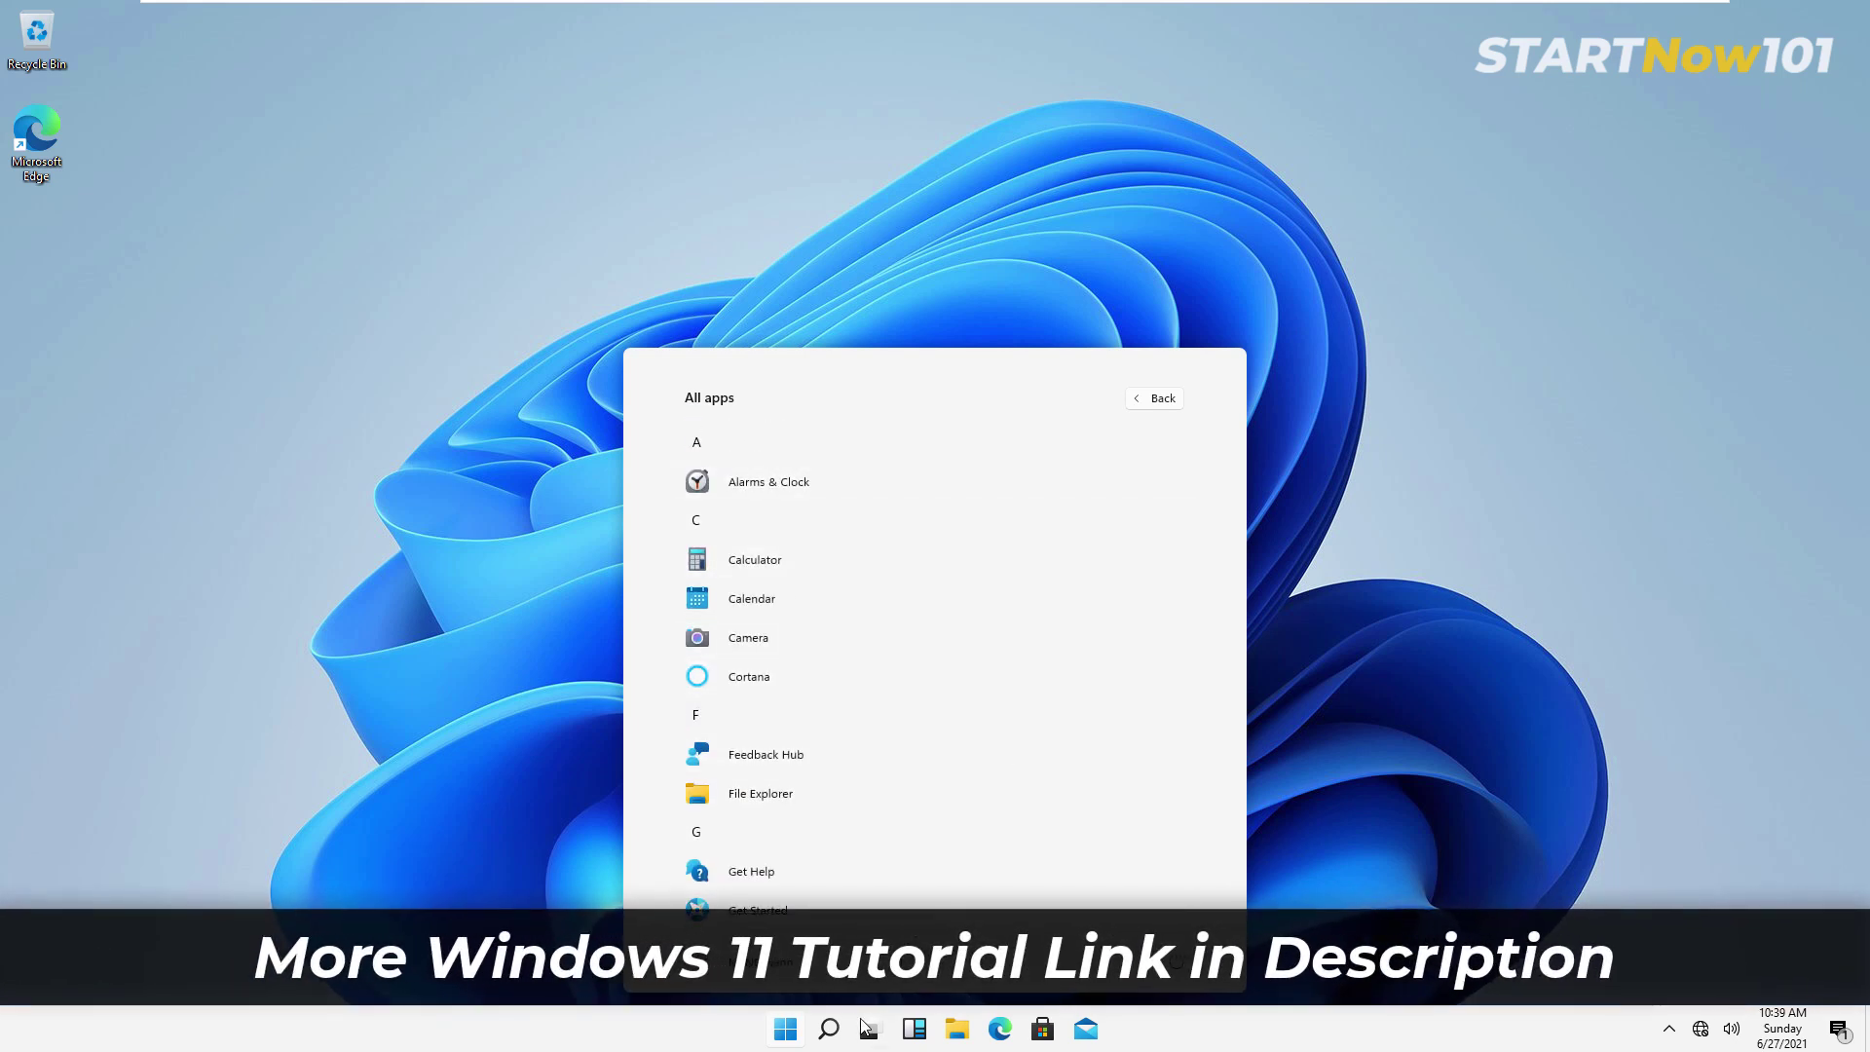
- Bring up the Windows search panel to look for Snipping Tool
click(833, 1032)
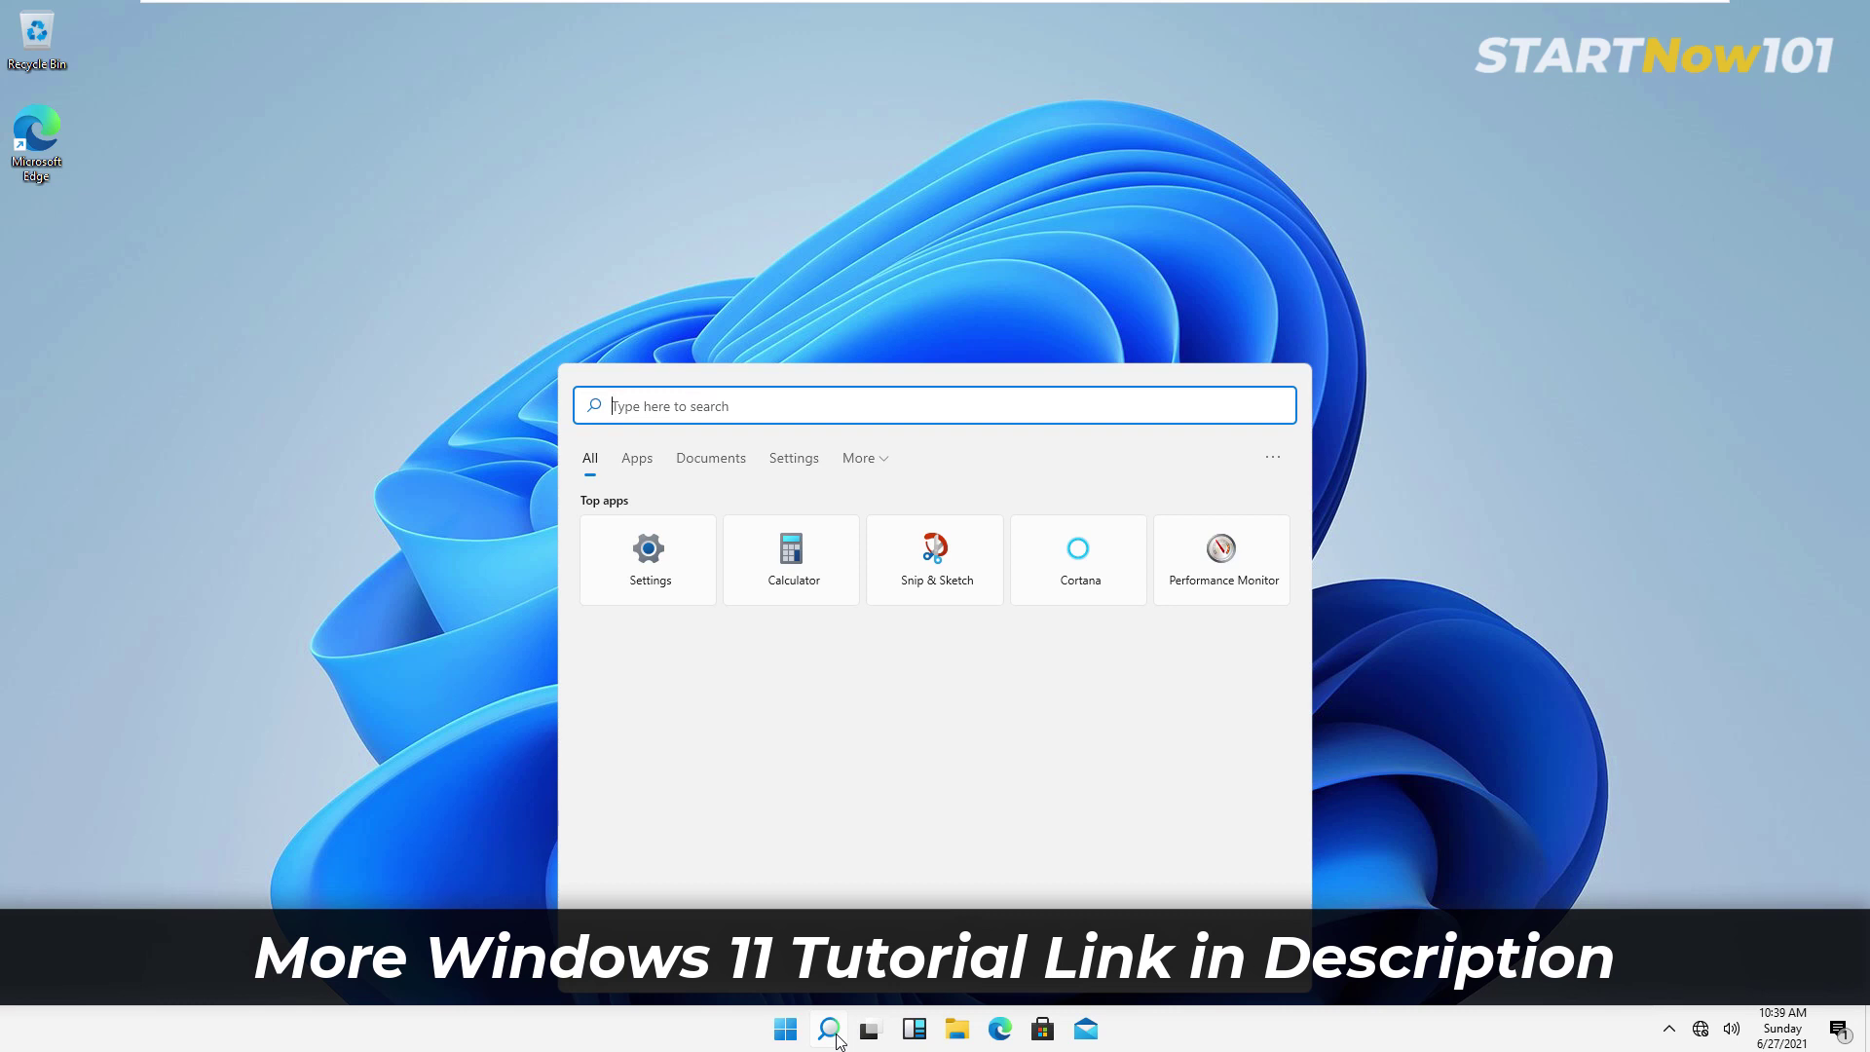
text(sni)
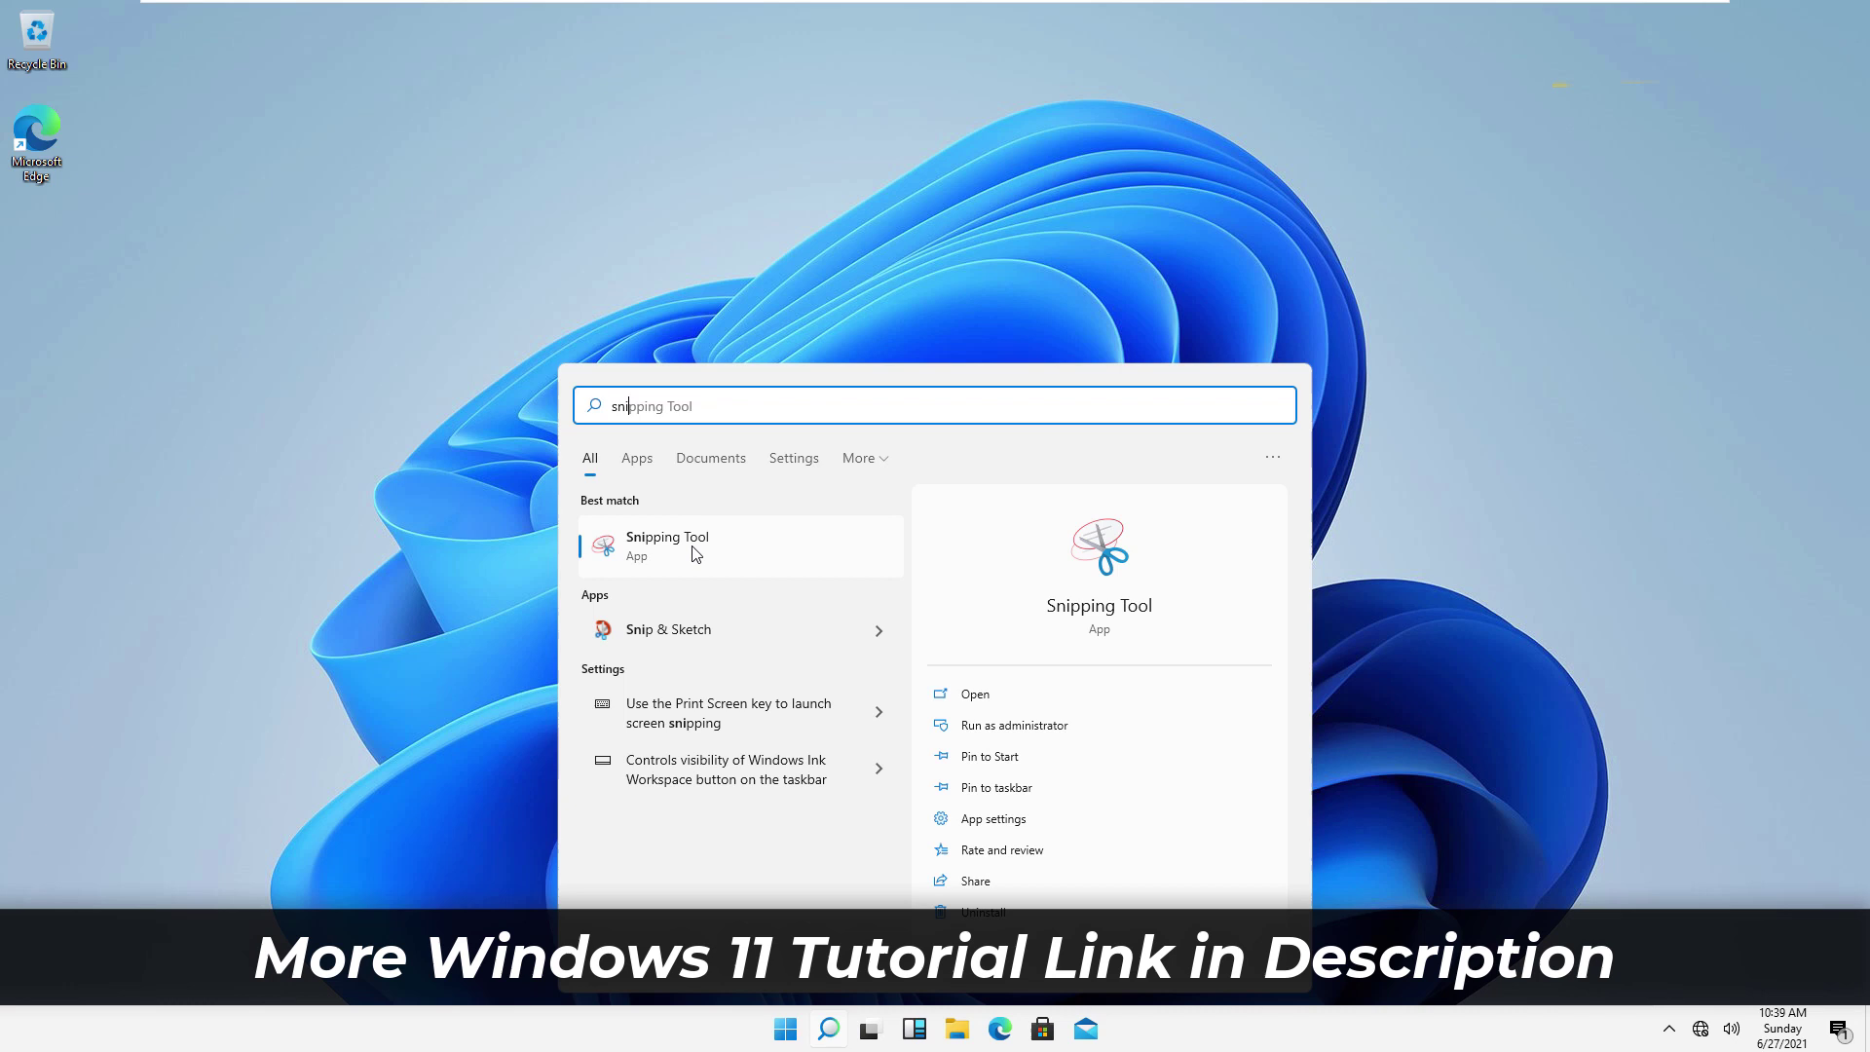
- Add a New desktop in Task View and switch to Desktop 2
click(871, 1030)
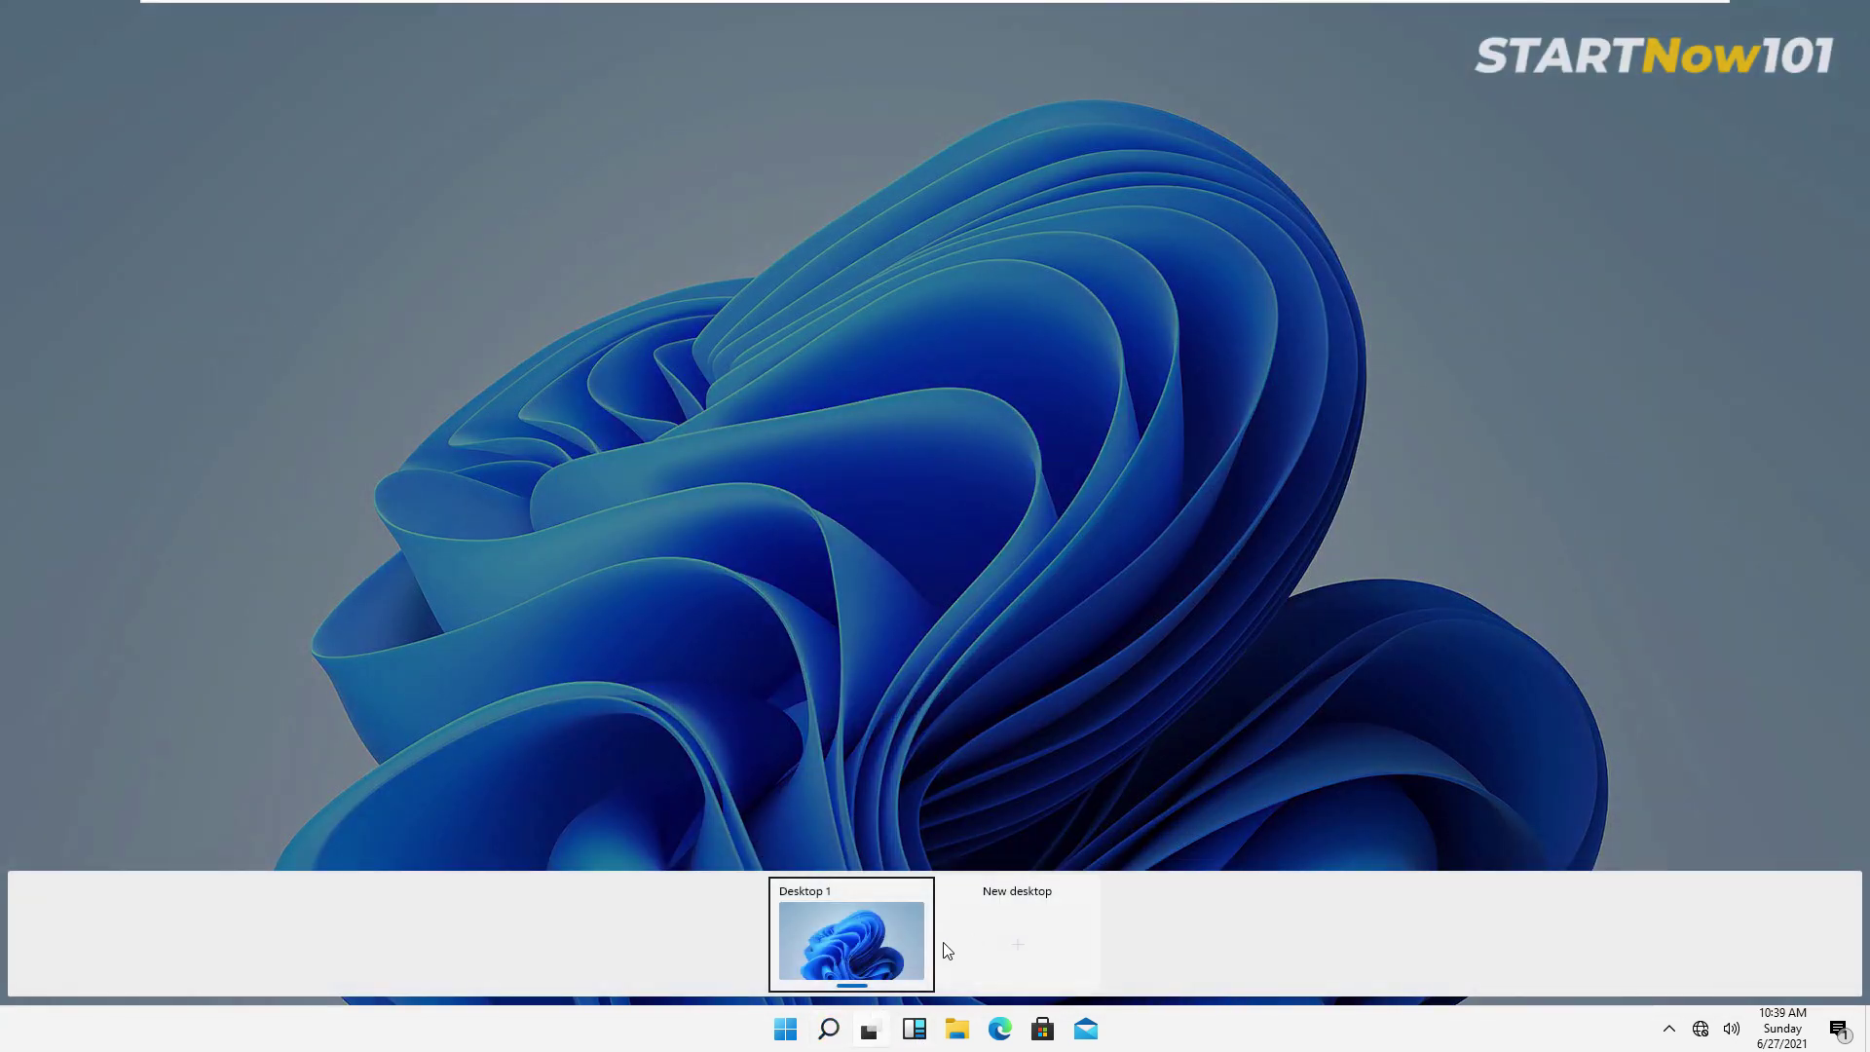
click(1017, 953)
click(937, 942)
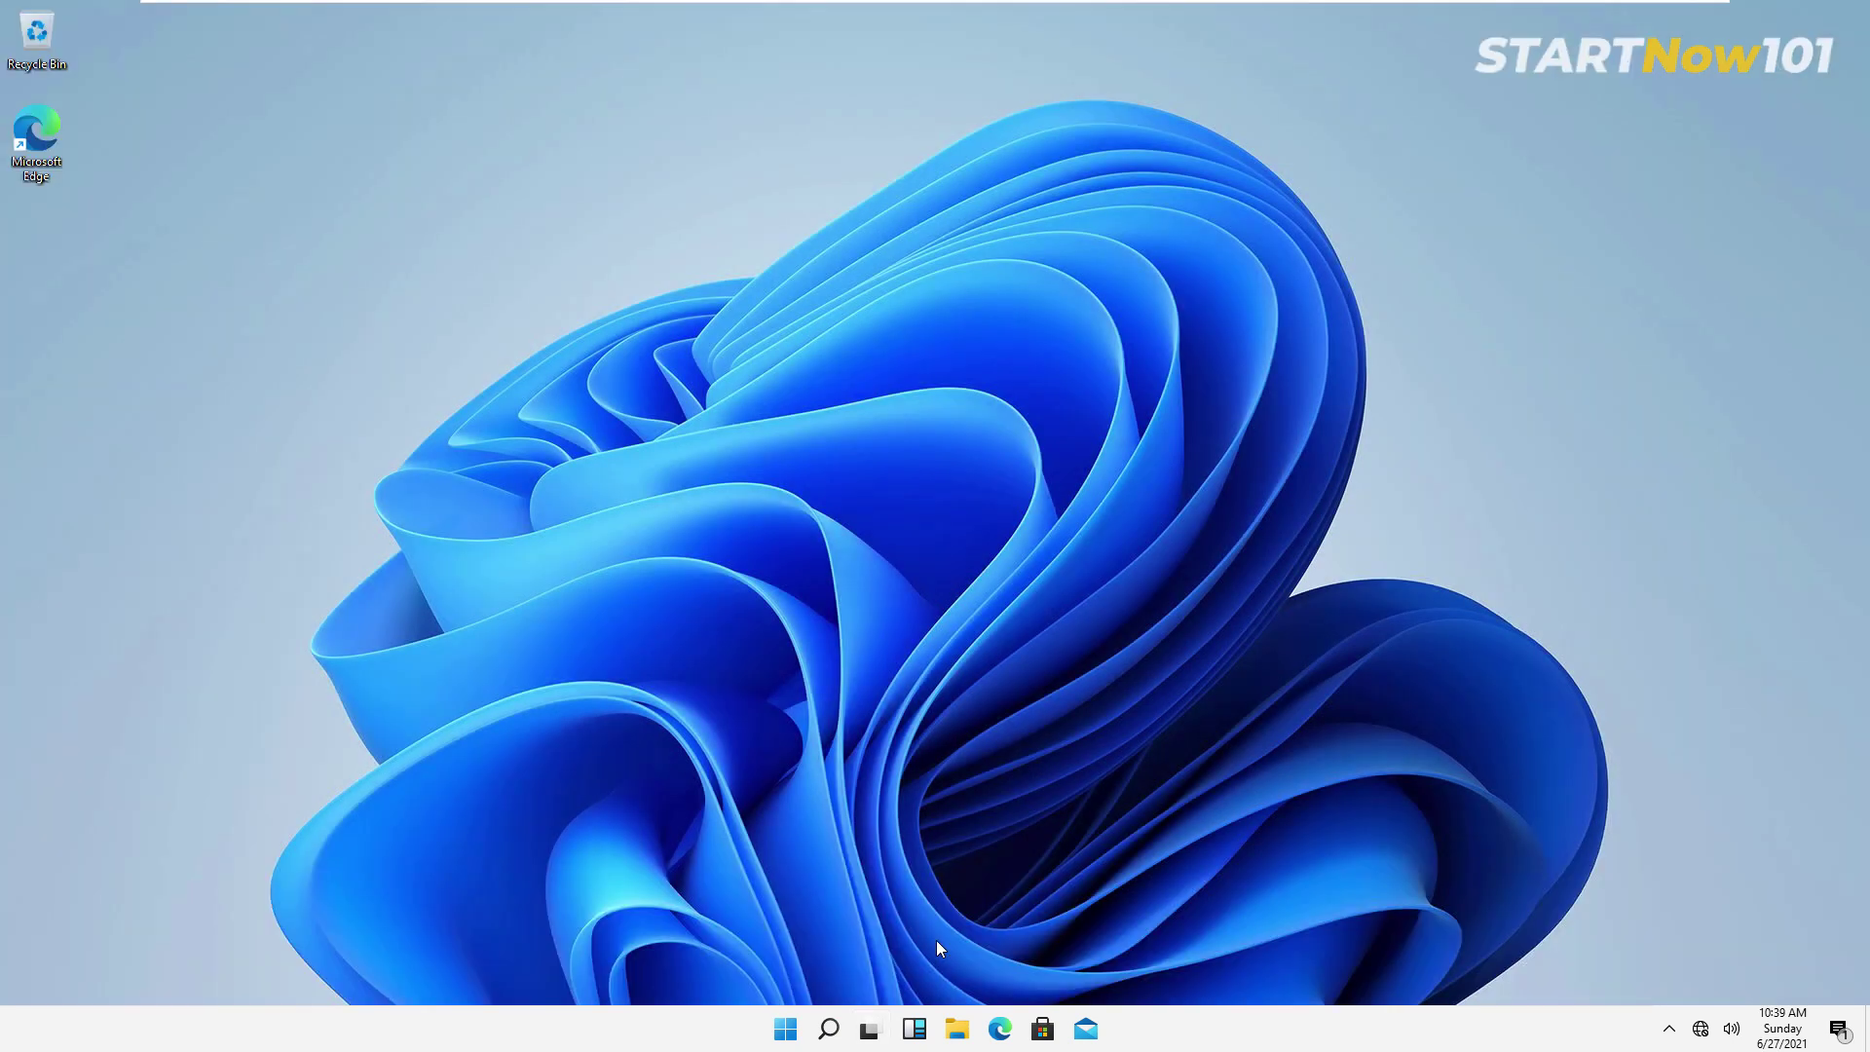
- Apply the colourful flower picture as Desktop 2's wallpaper via Personalize, then close Settings
right_click(768, 186)
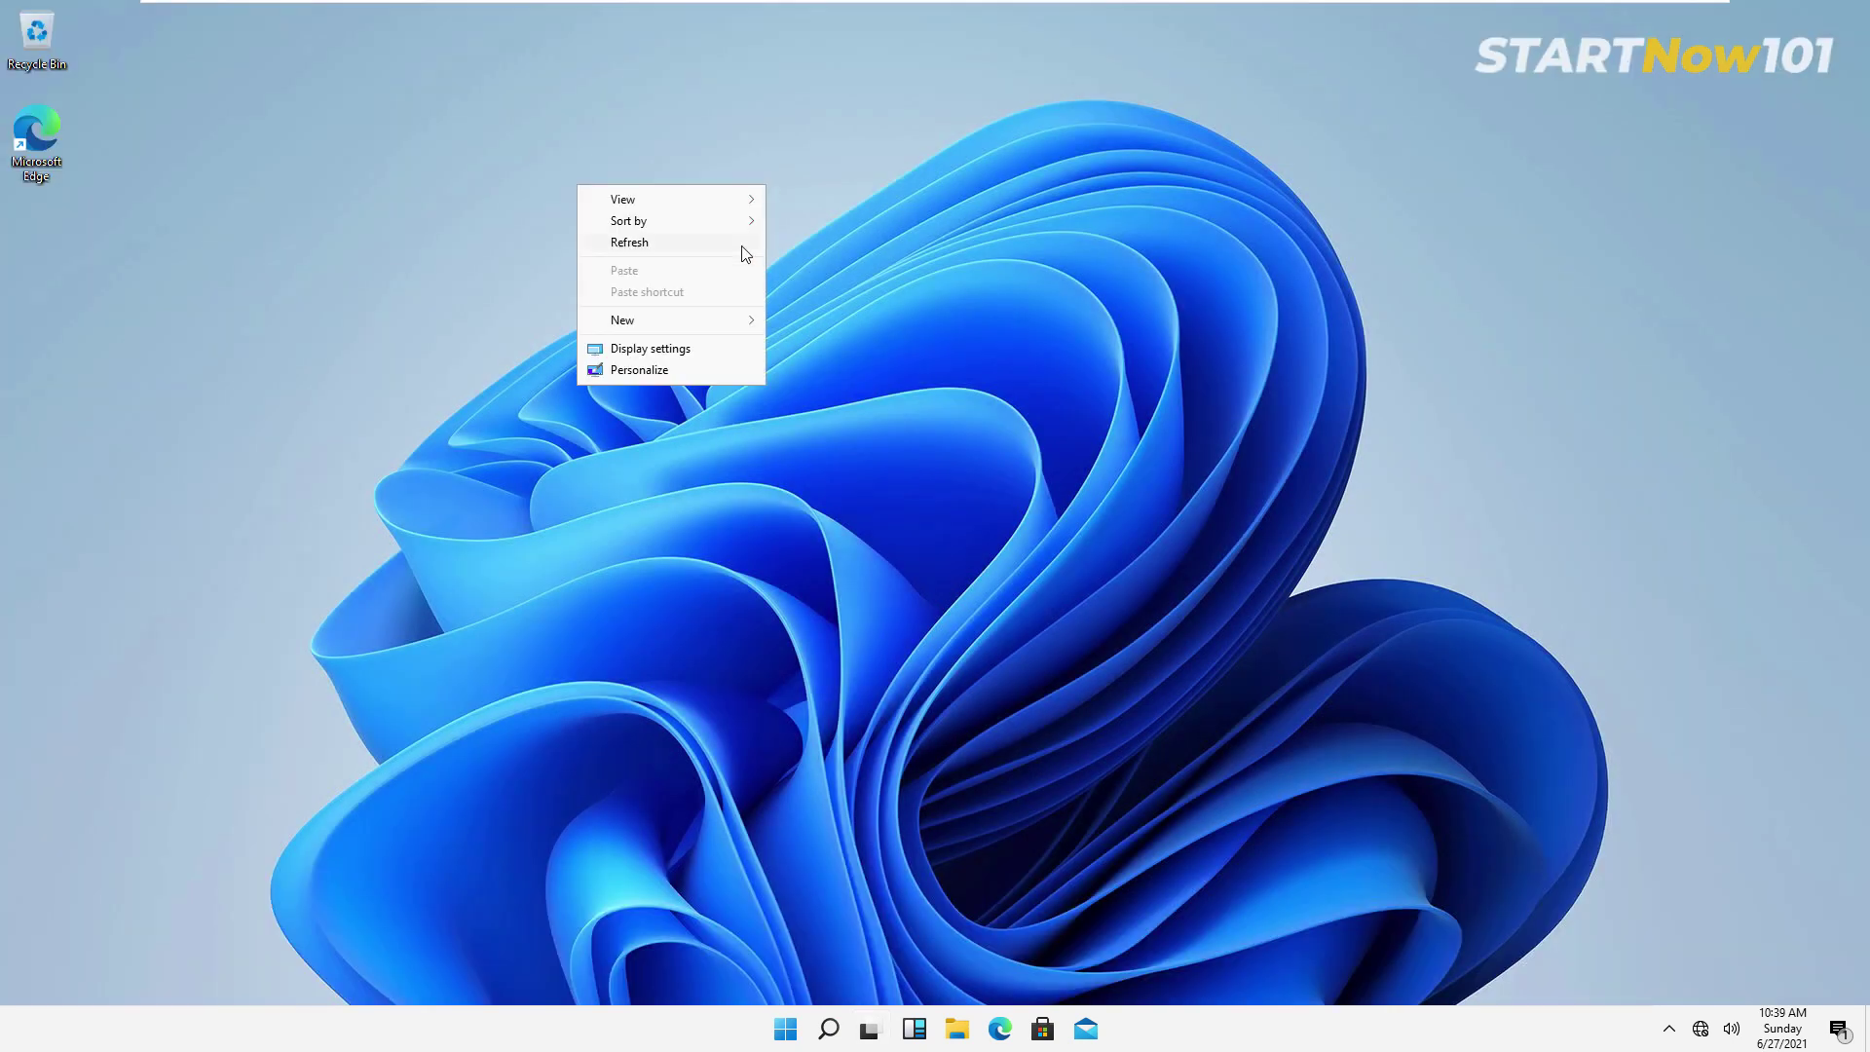
click(665, 373)
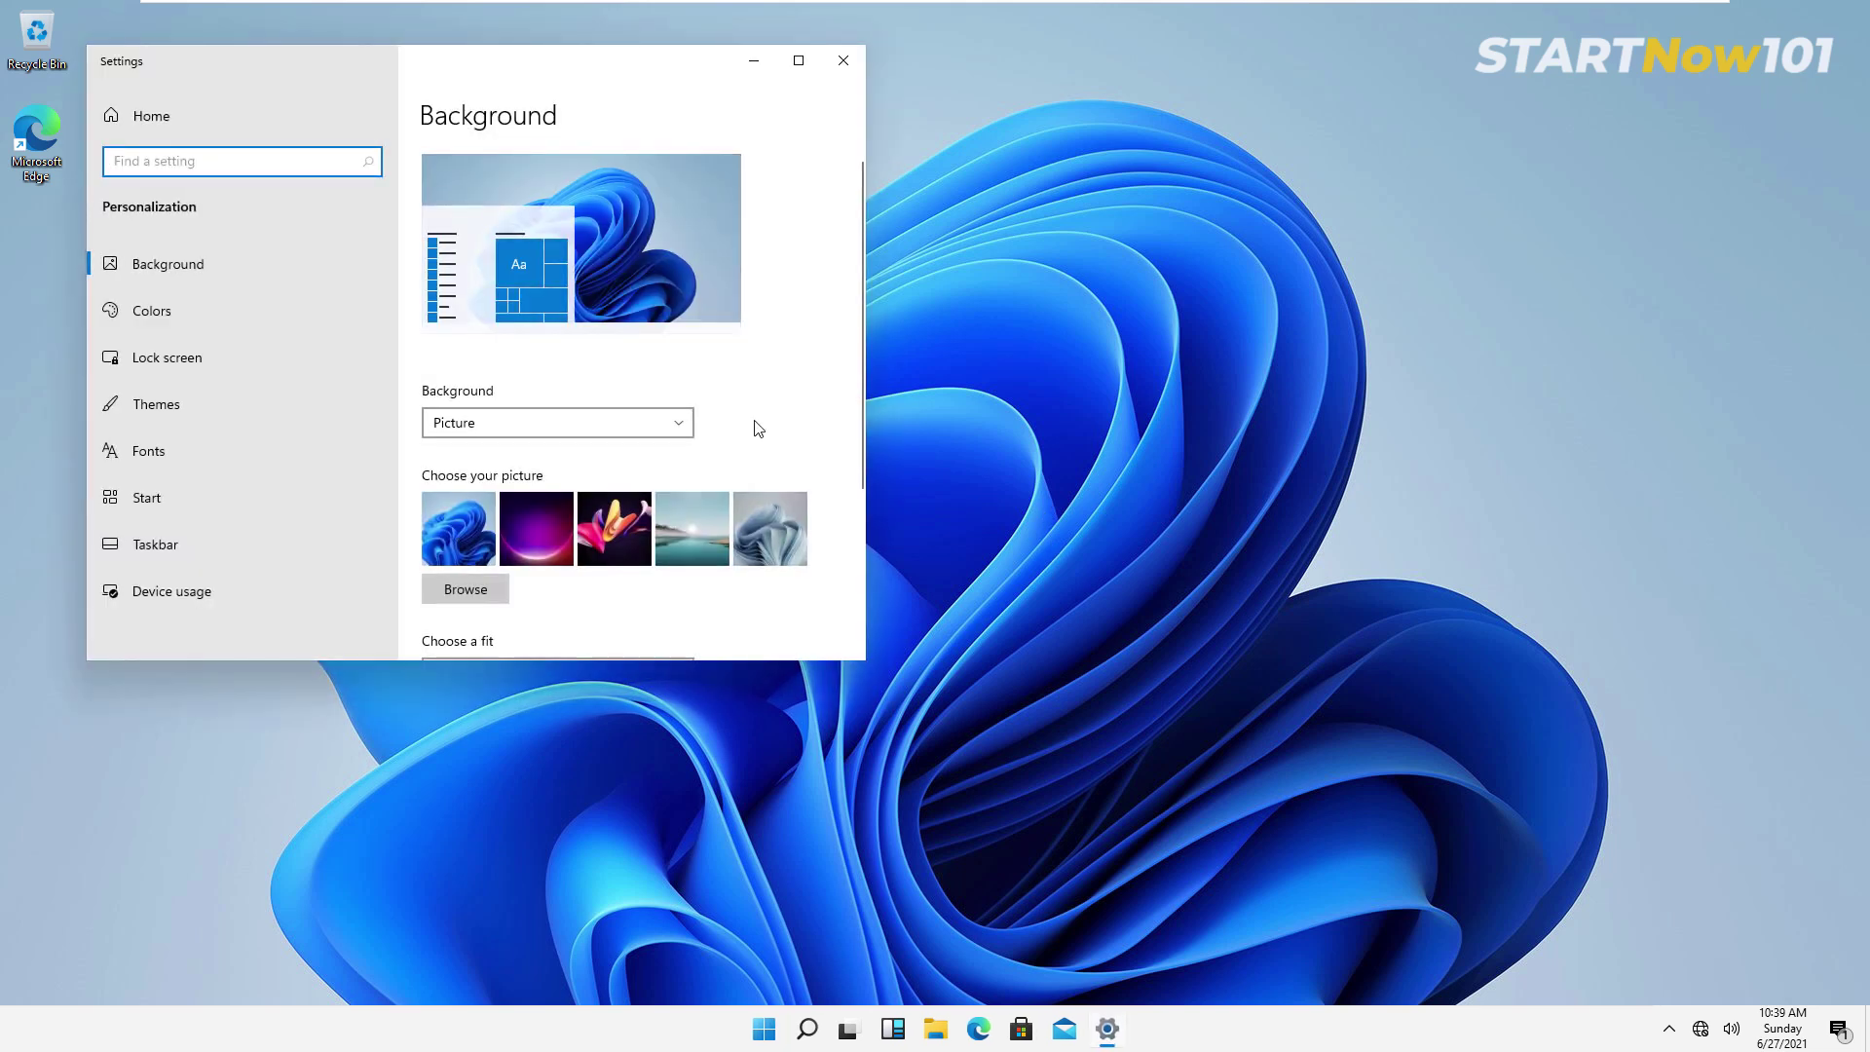
click(609, 529)
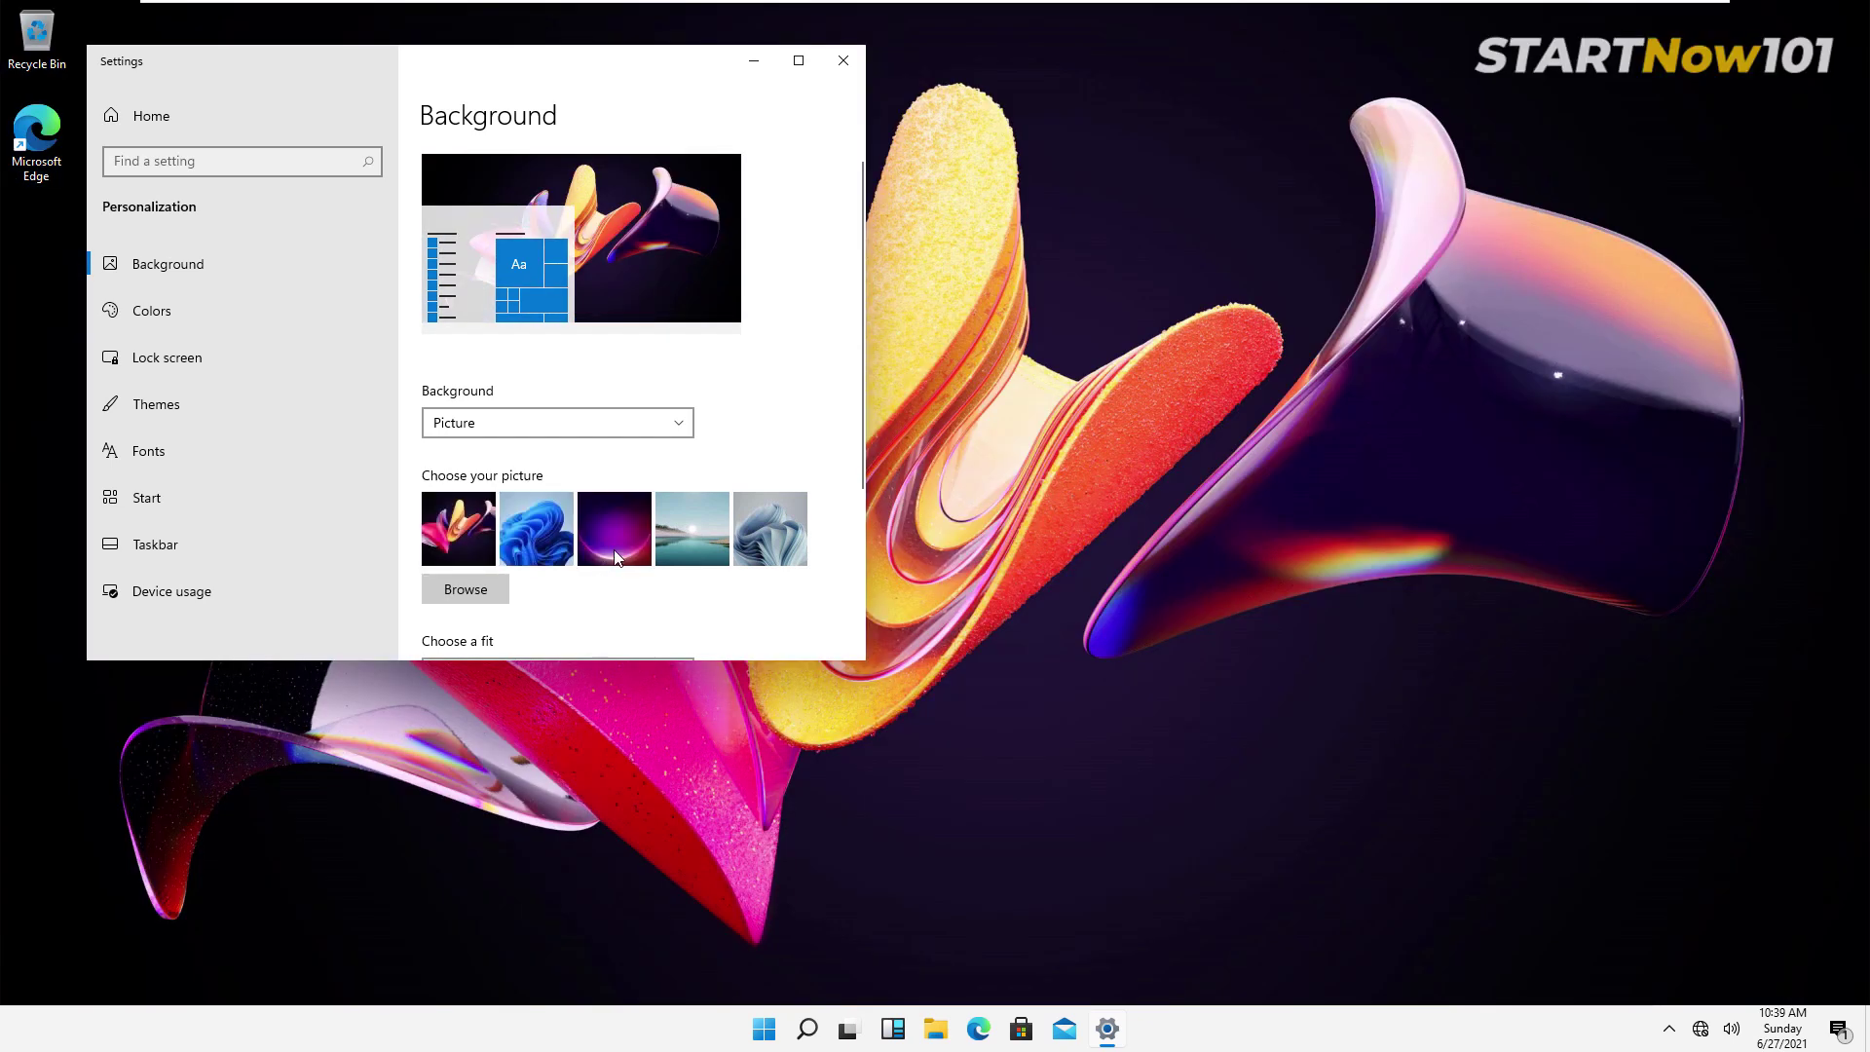
click(845, 69)
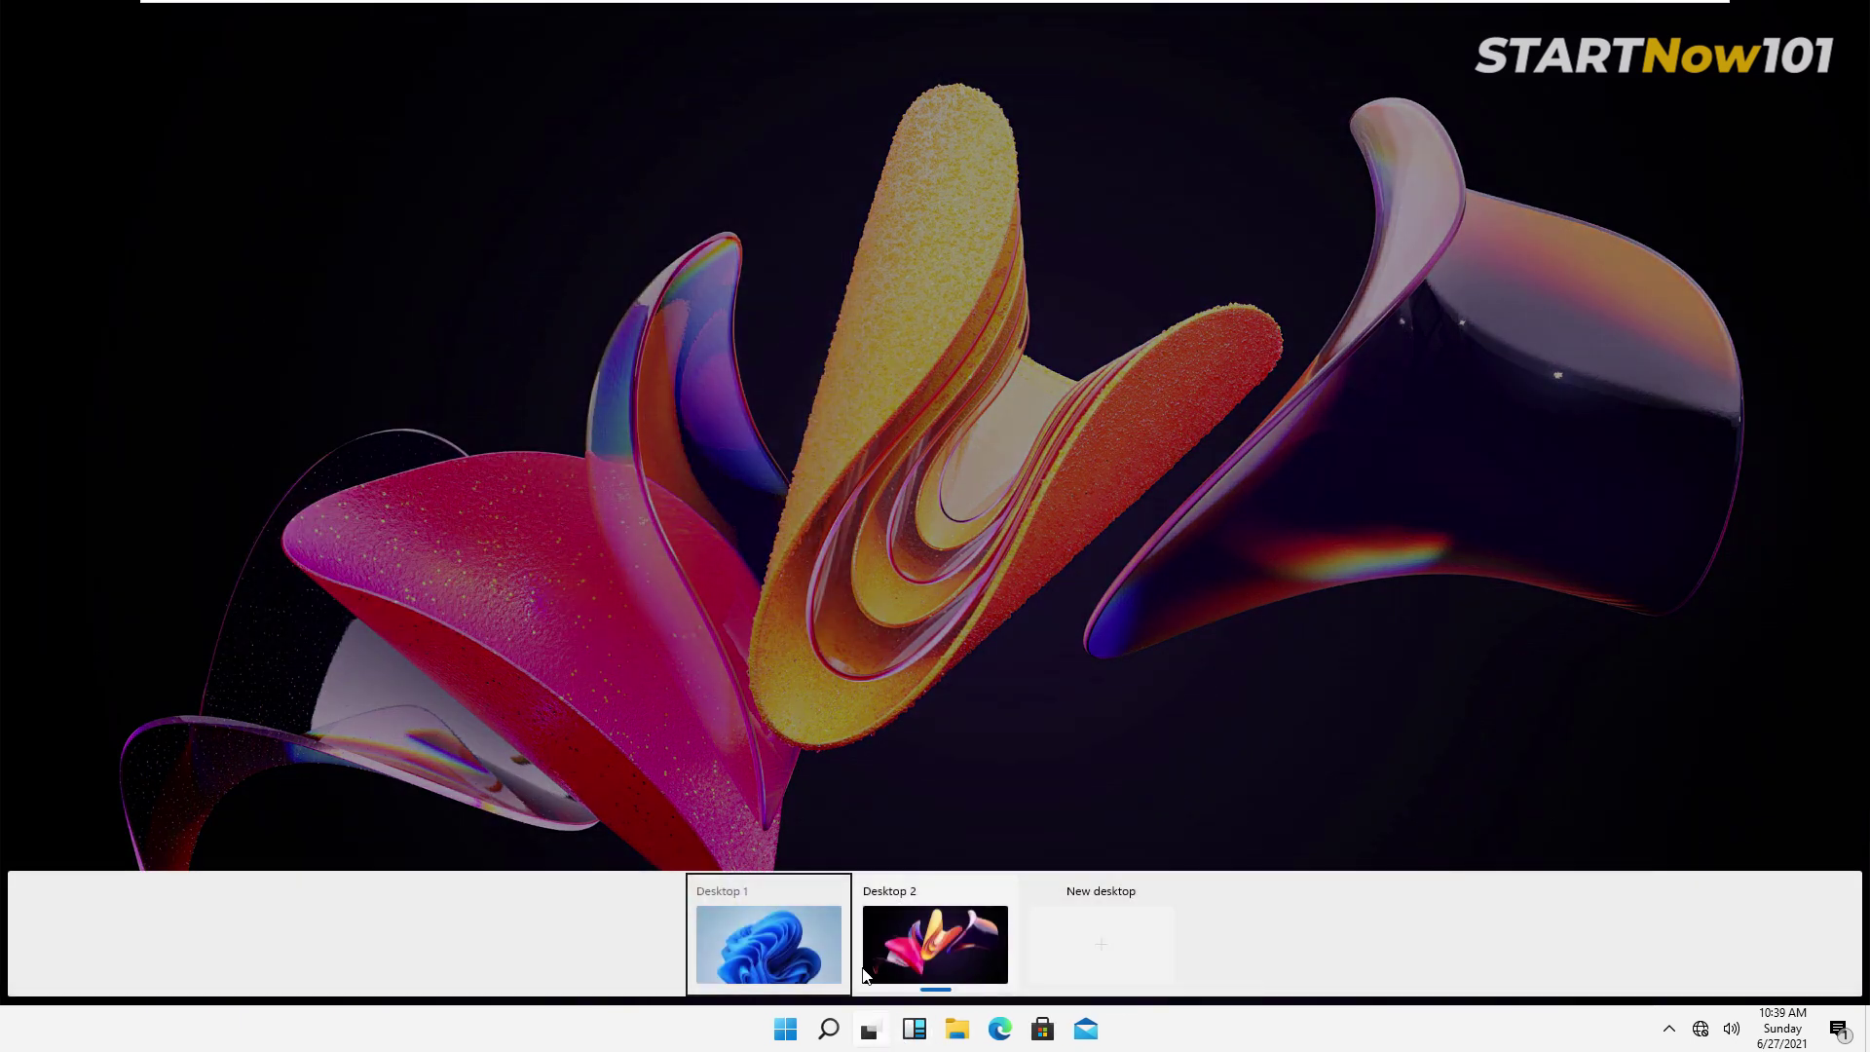
click(723, 935)
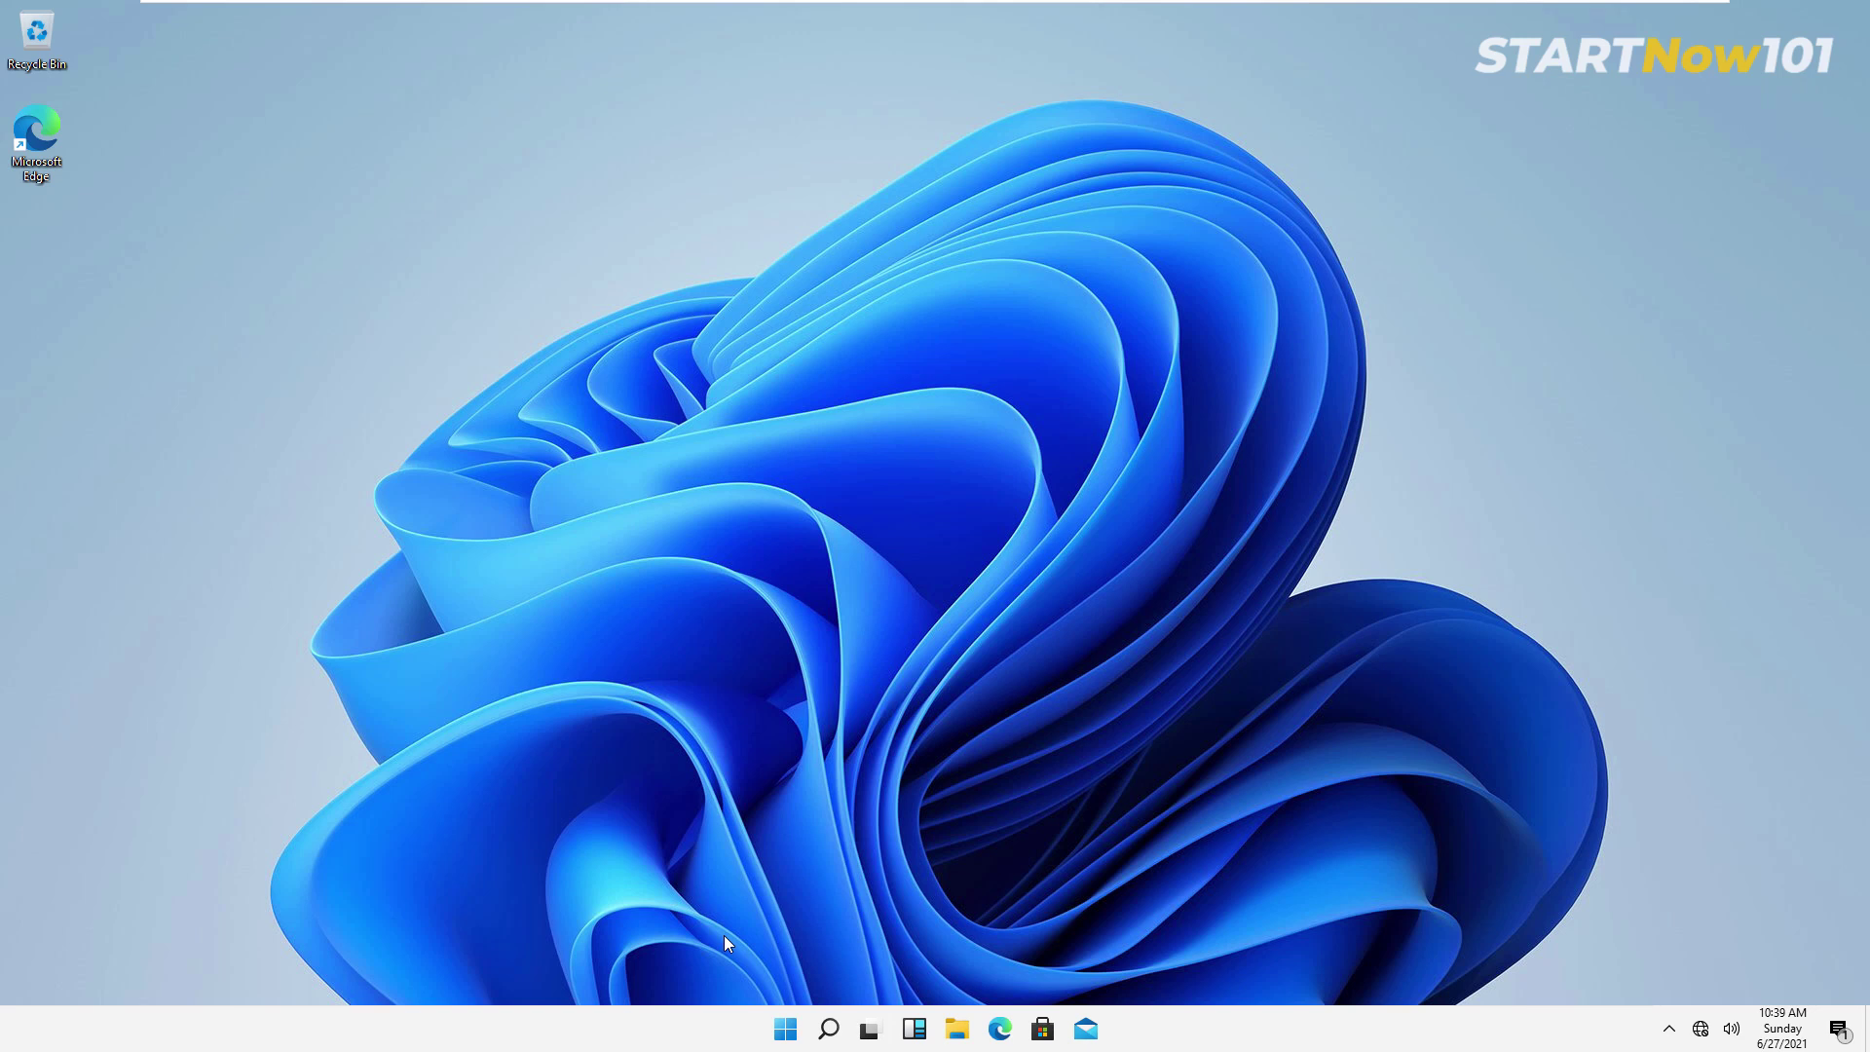
click(869, 1031)
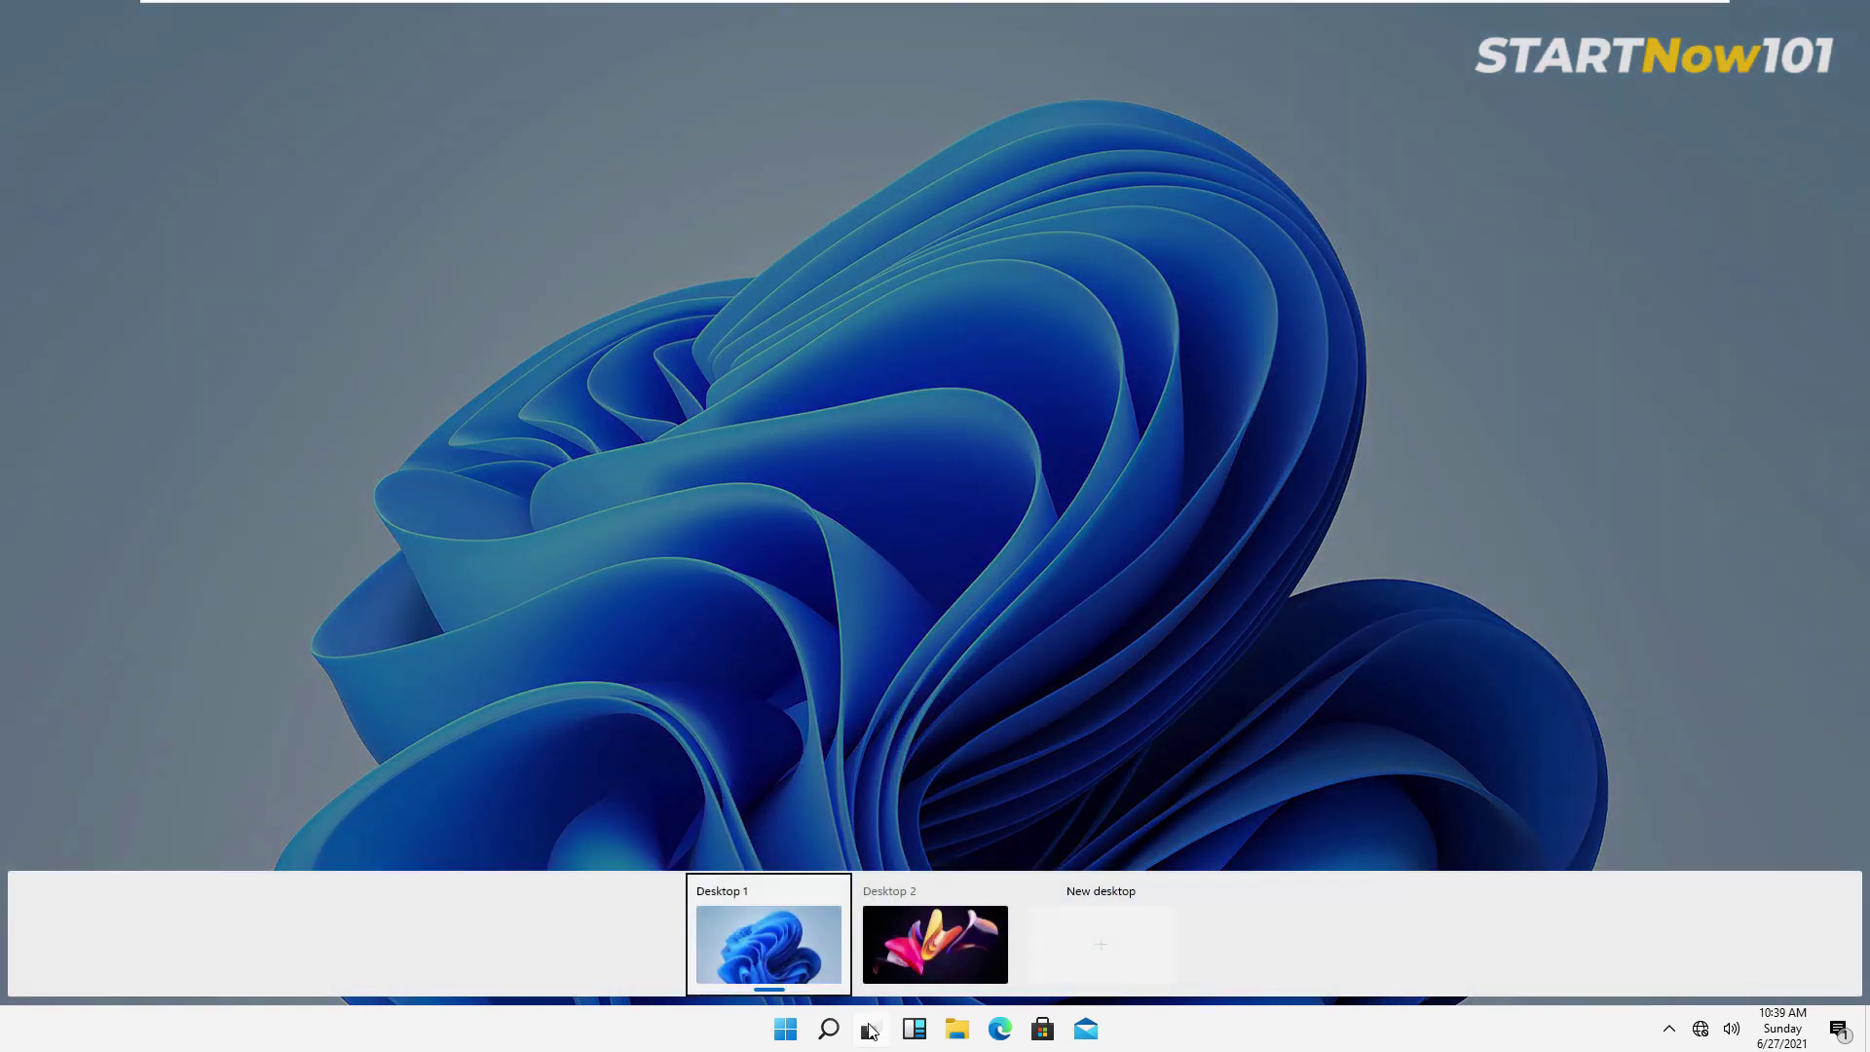
mouse_move(935, 945)
click(921, 935)
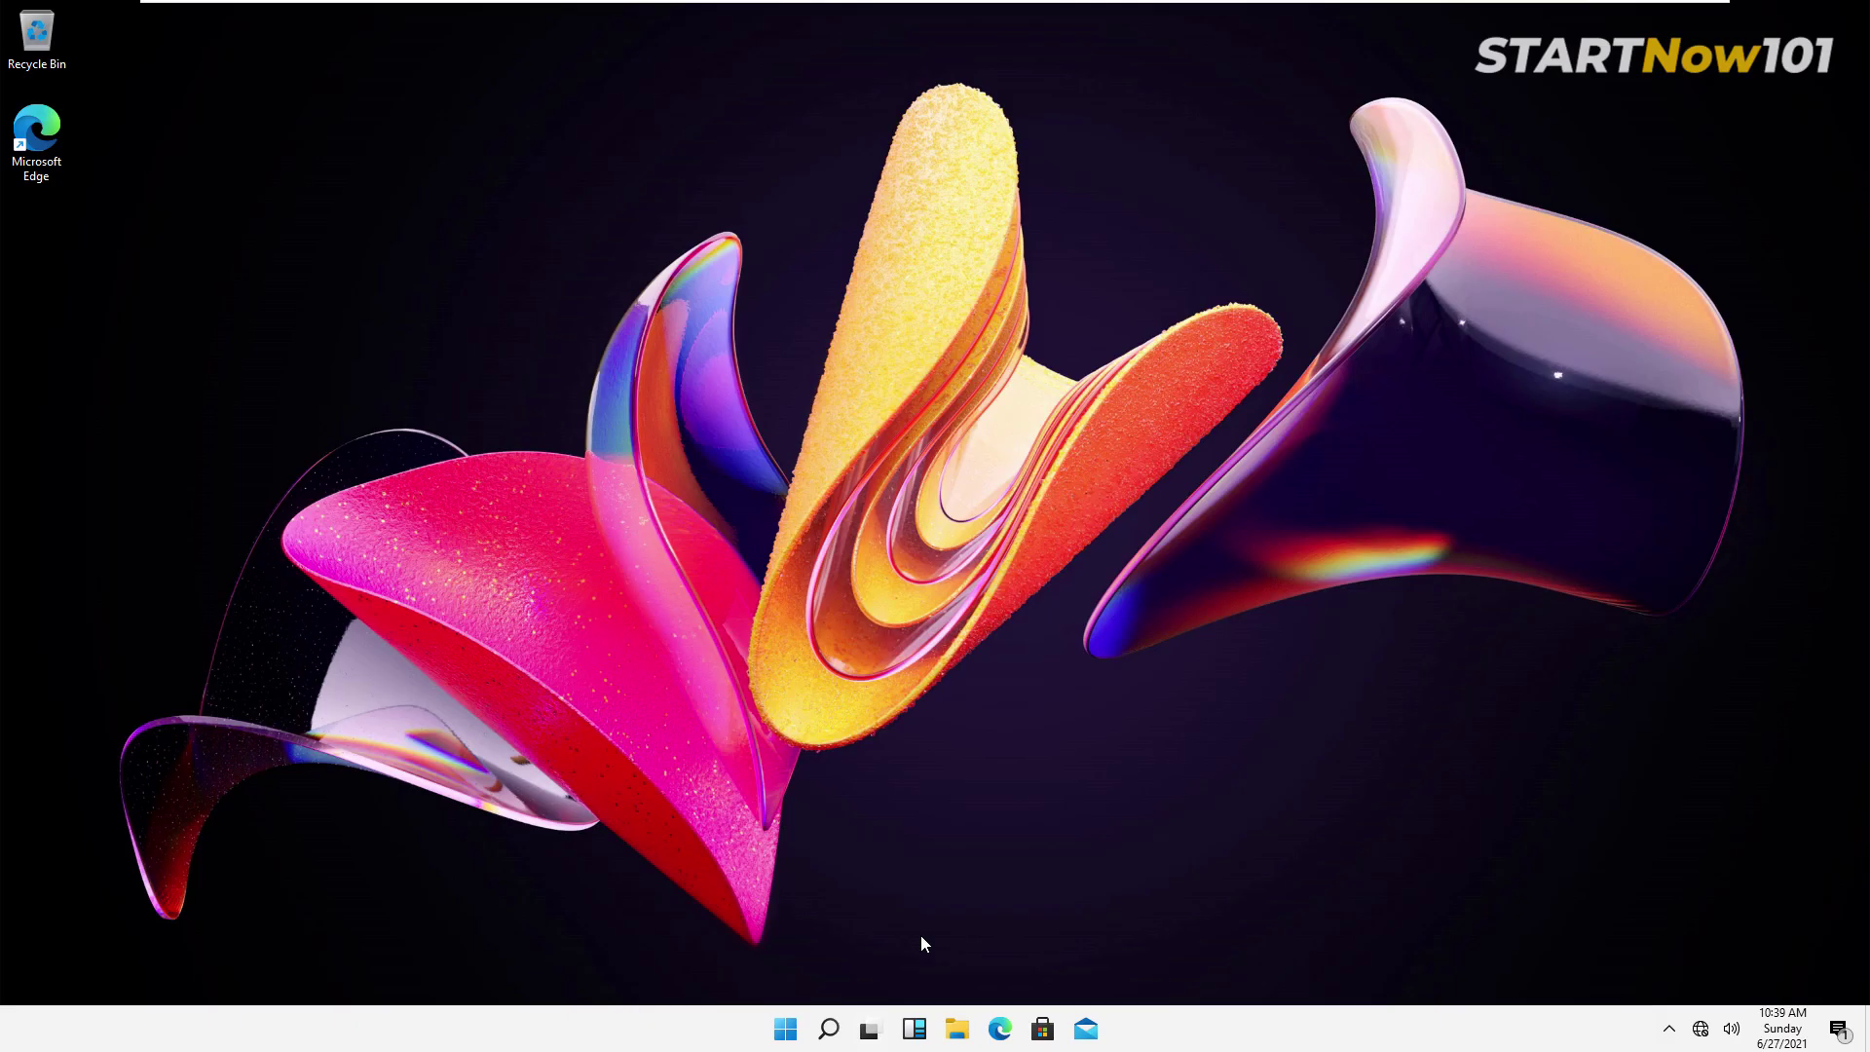
click(915, 1028)
- Toggle Quick access between Details and Large icons, then browse Downloads, Desktop and This PC
click(958, 1031)
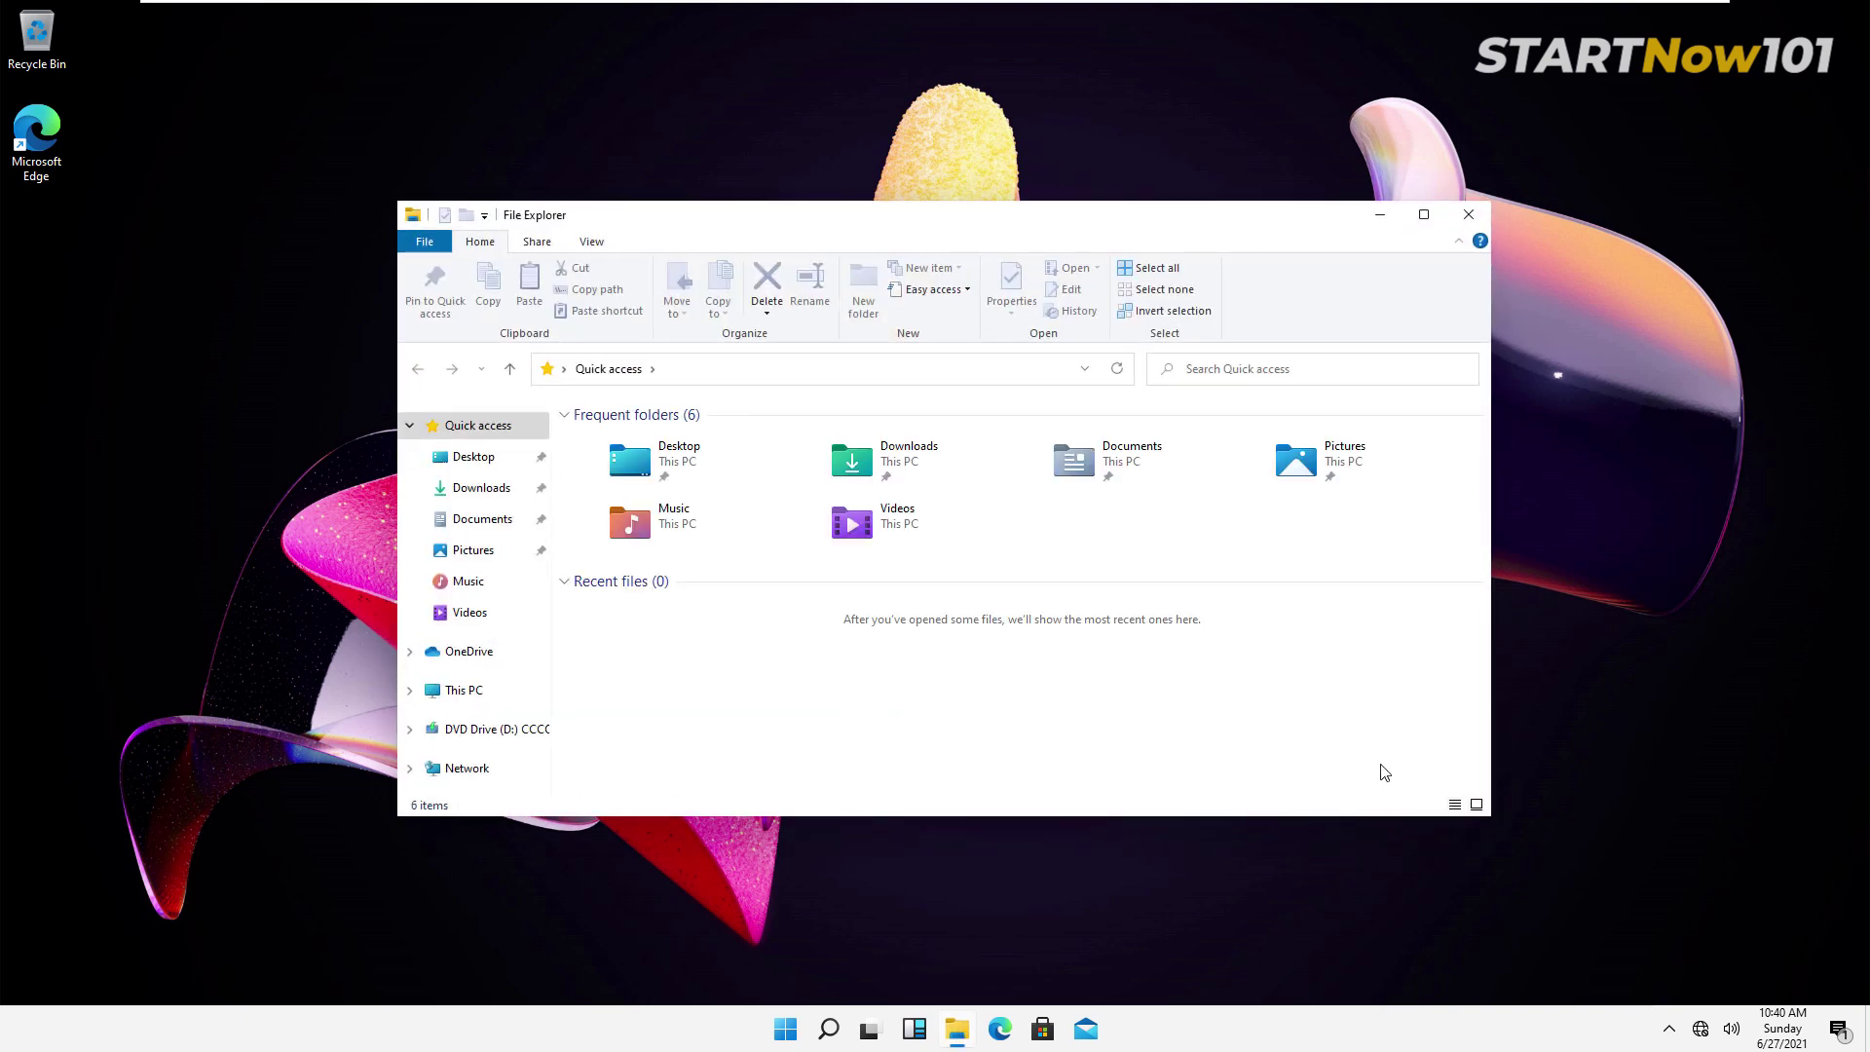
click(1455, 805)
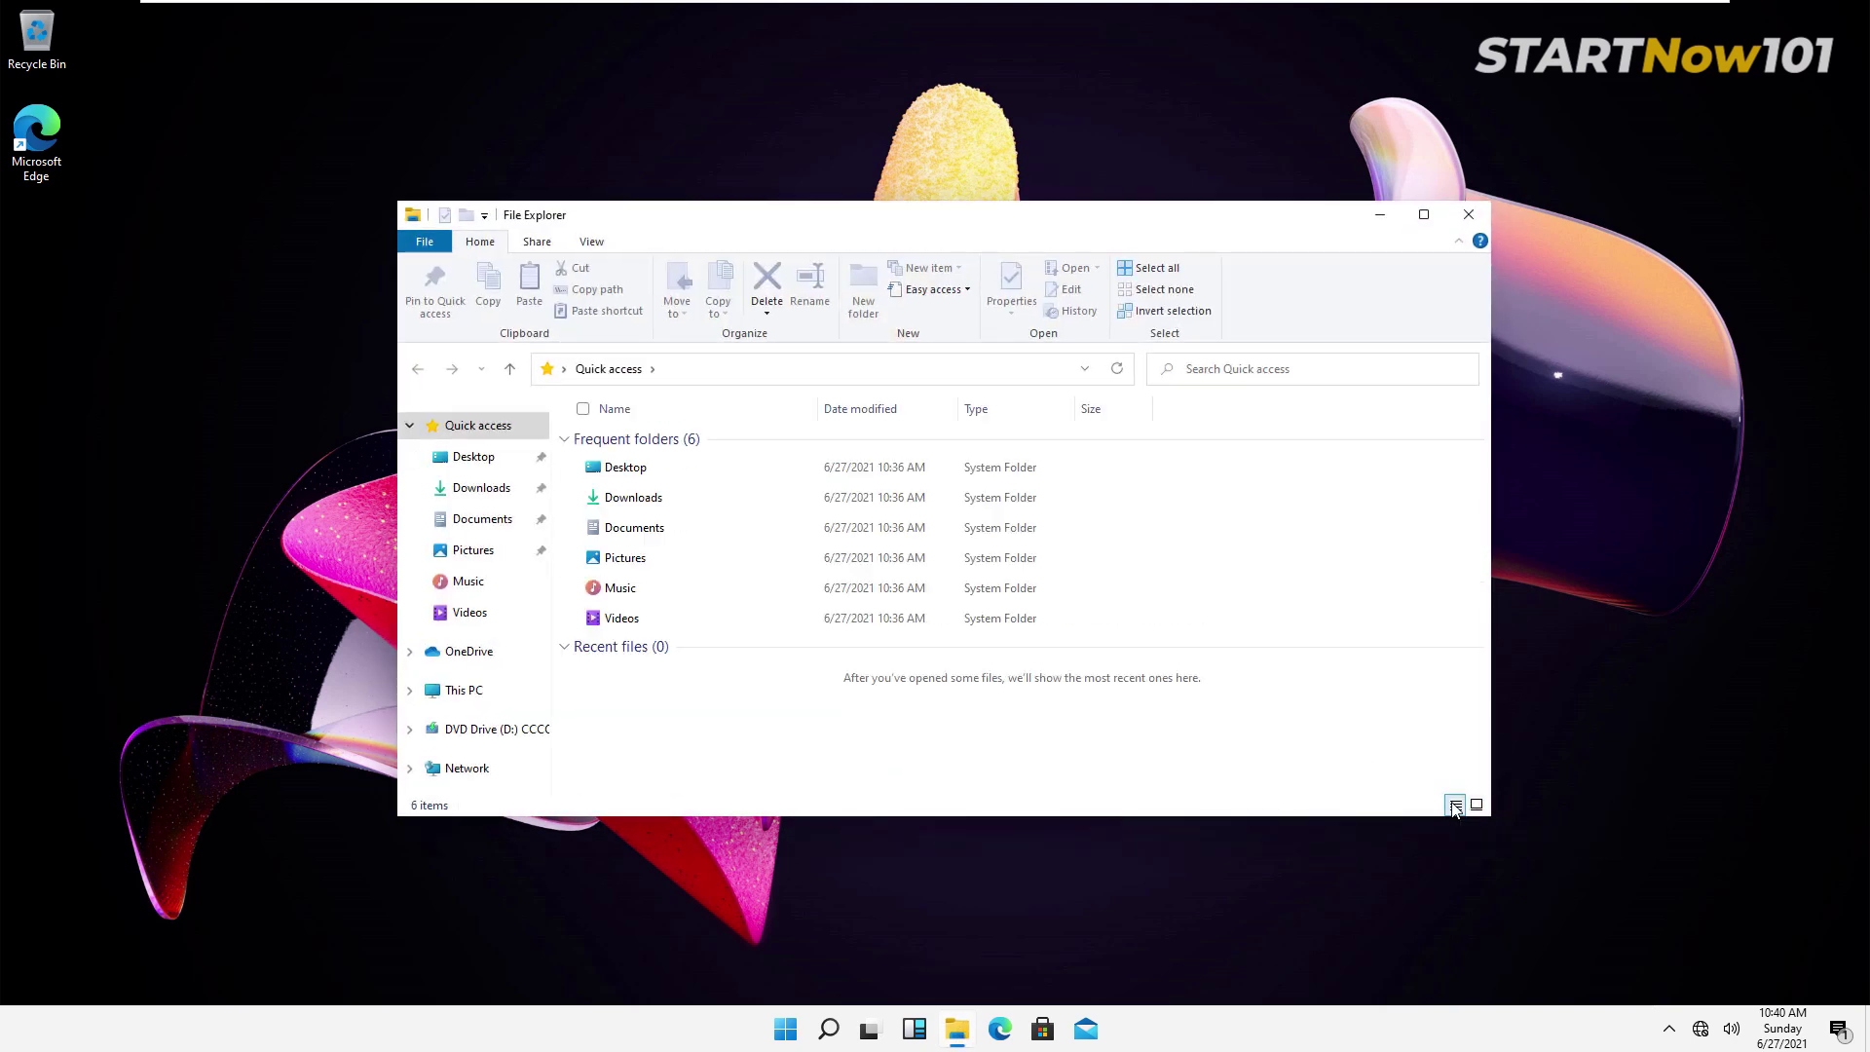
click(1478, 807)
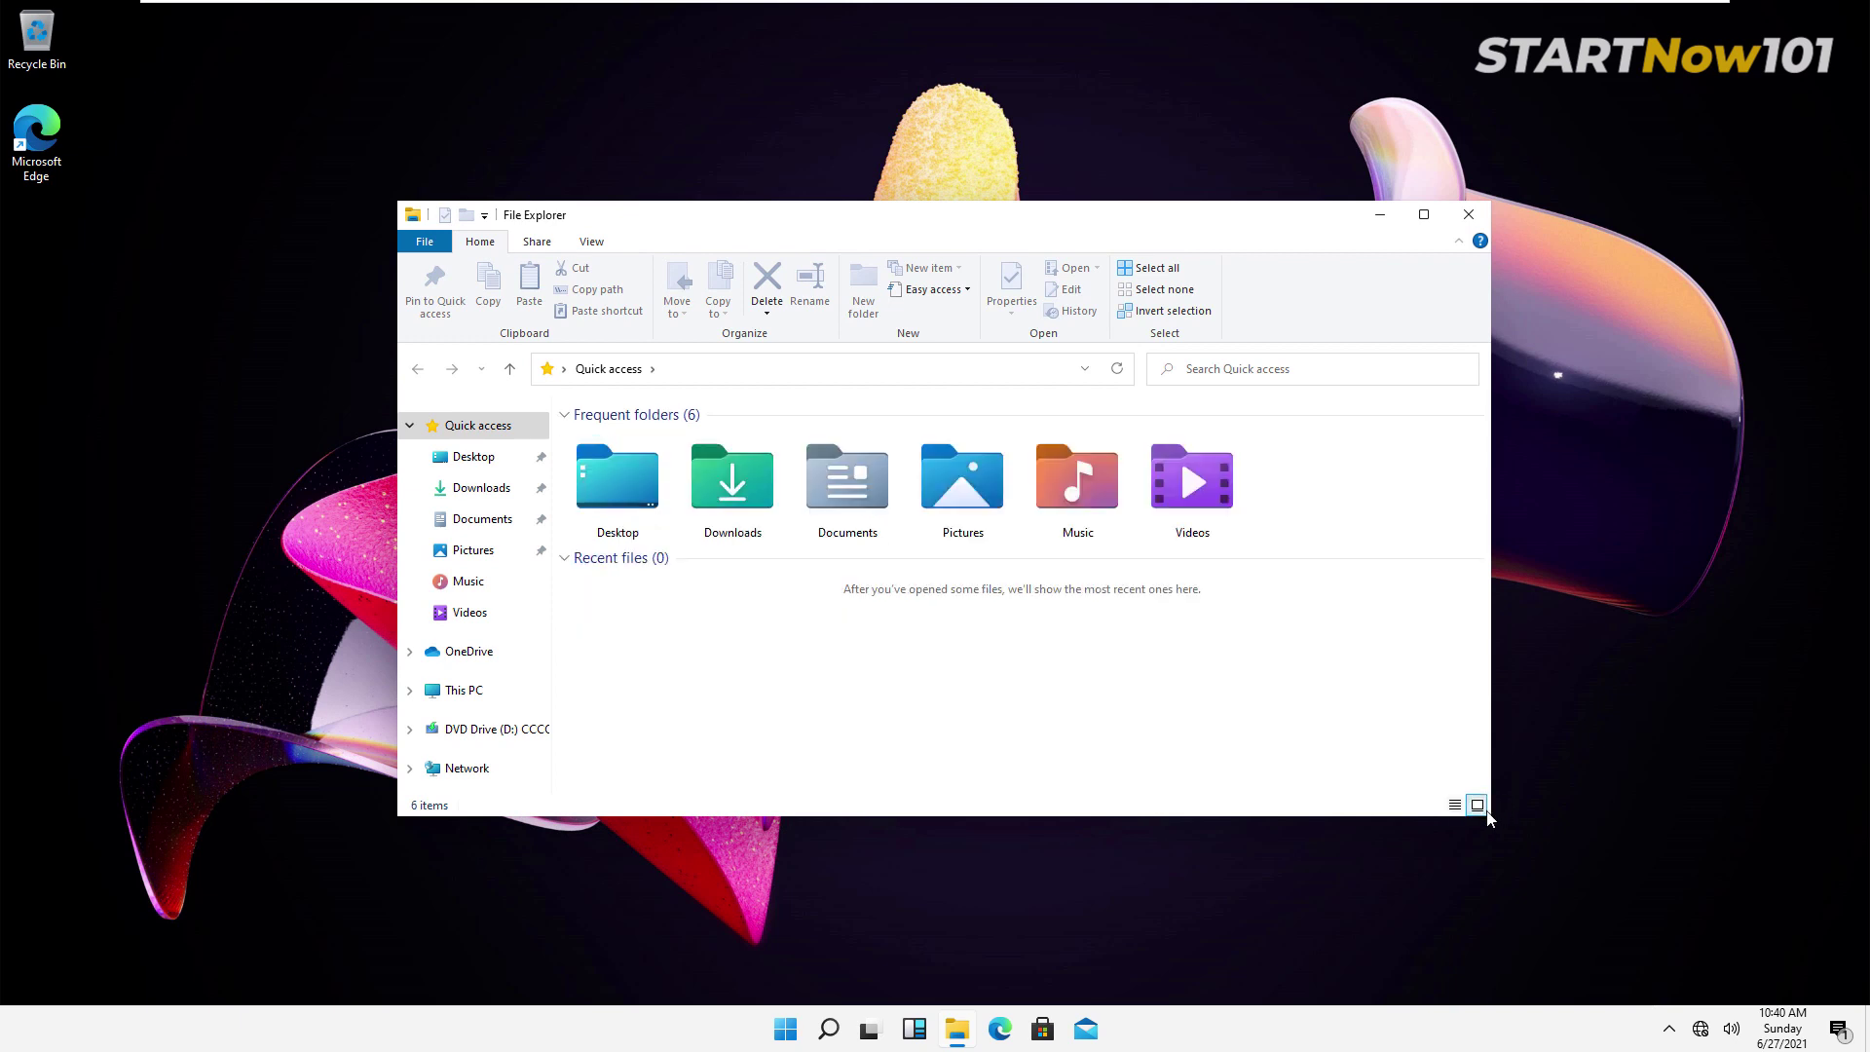
click(480, 488)
click(474, 457)
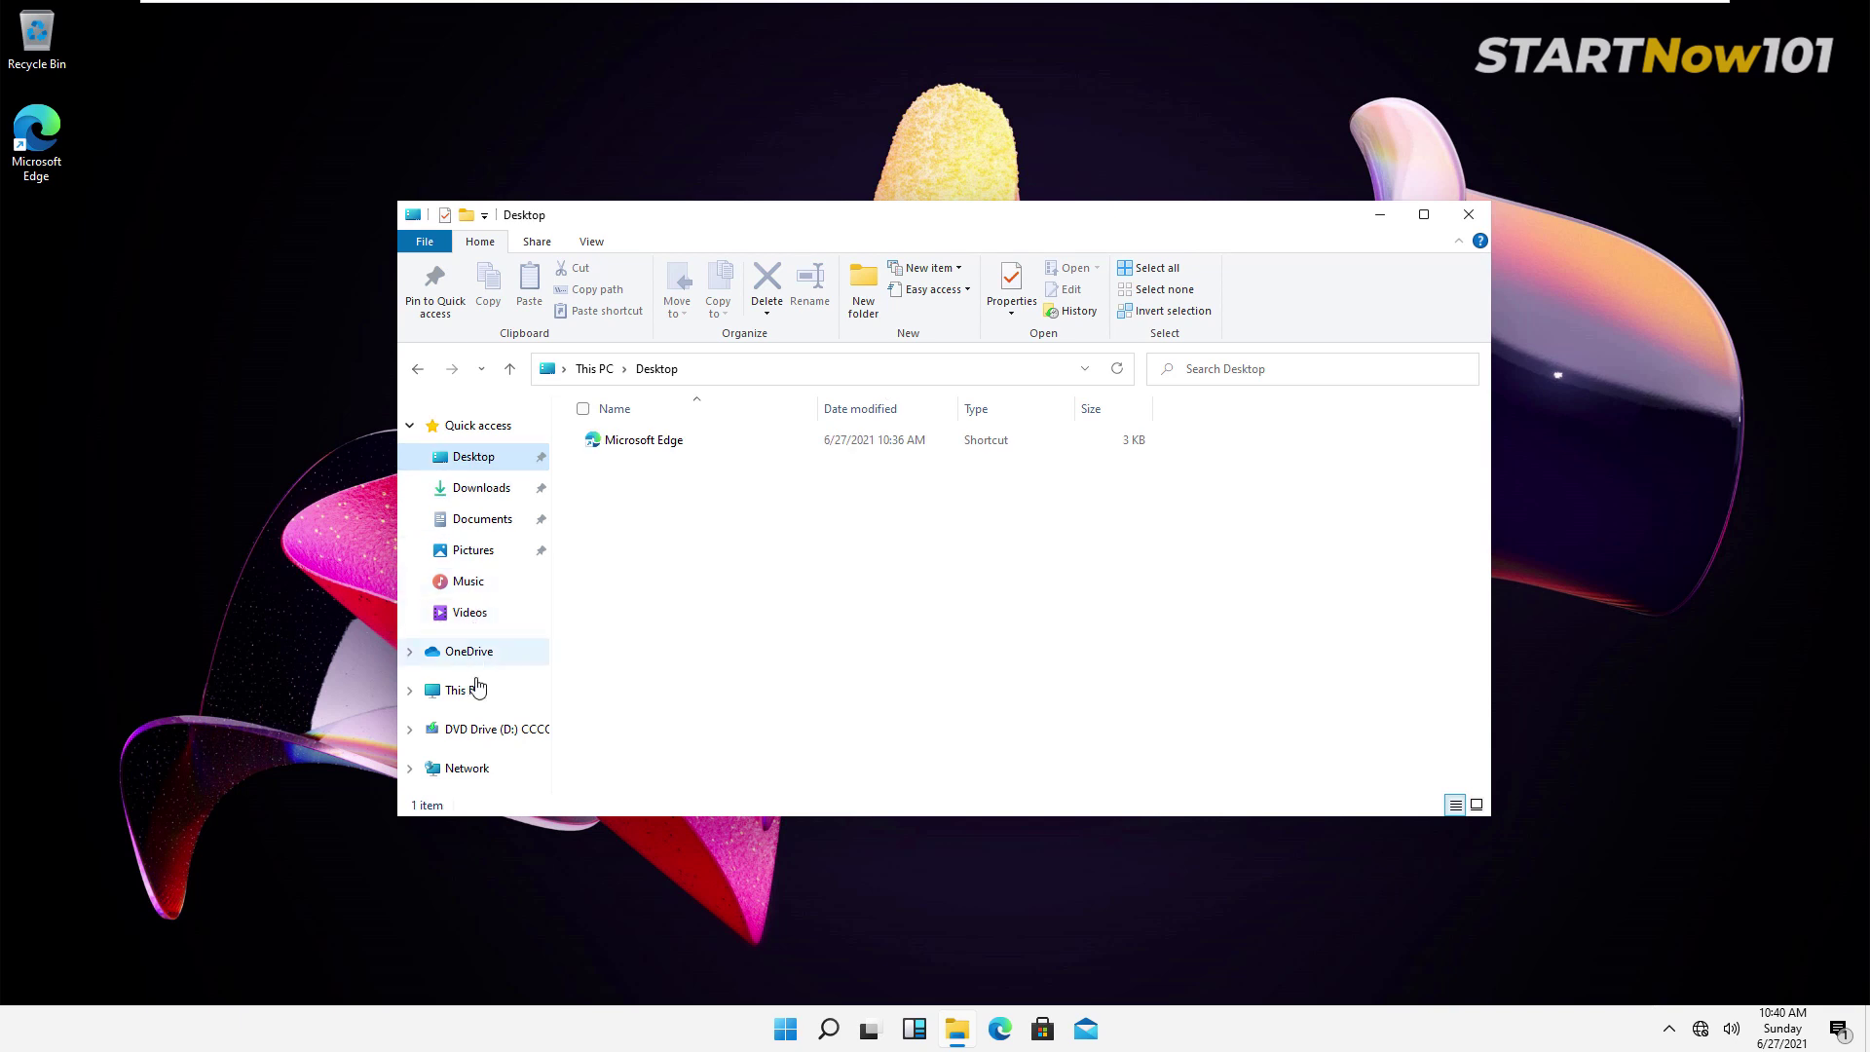
click(465, 692)
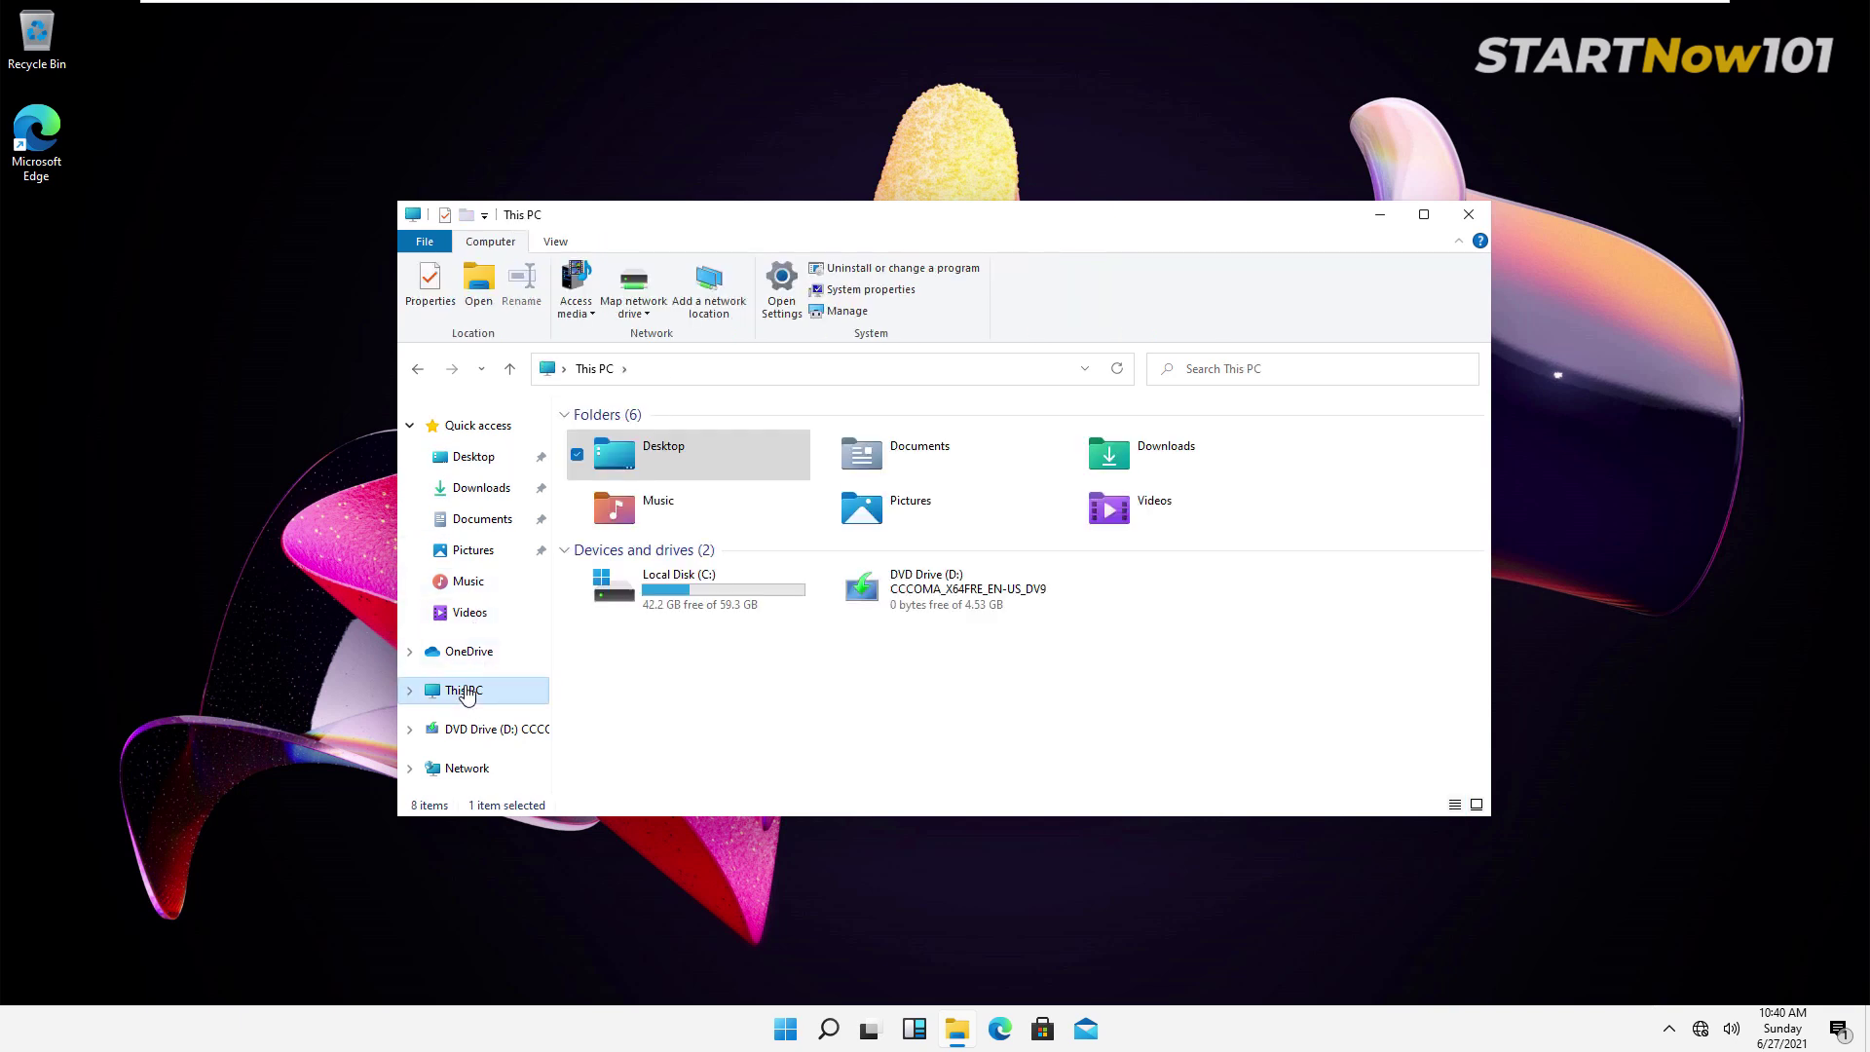
right_click(466, 694)
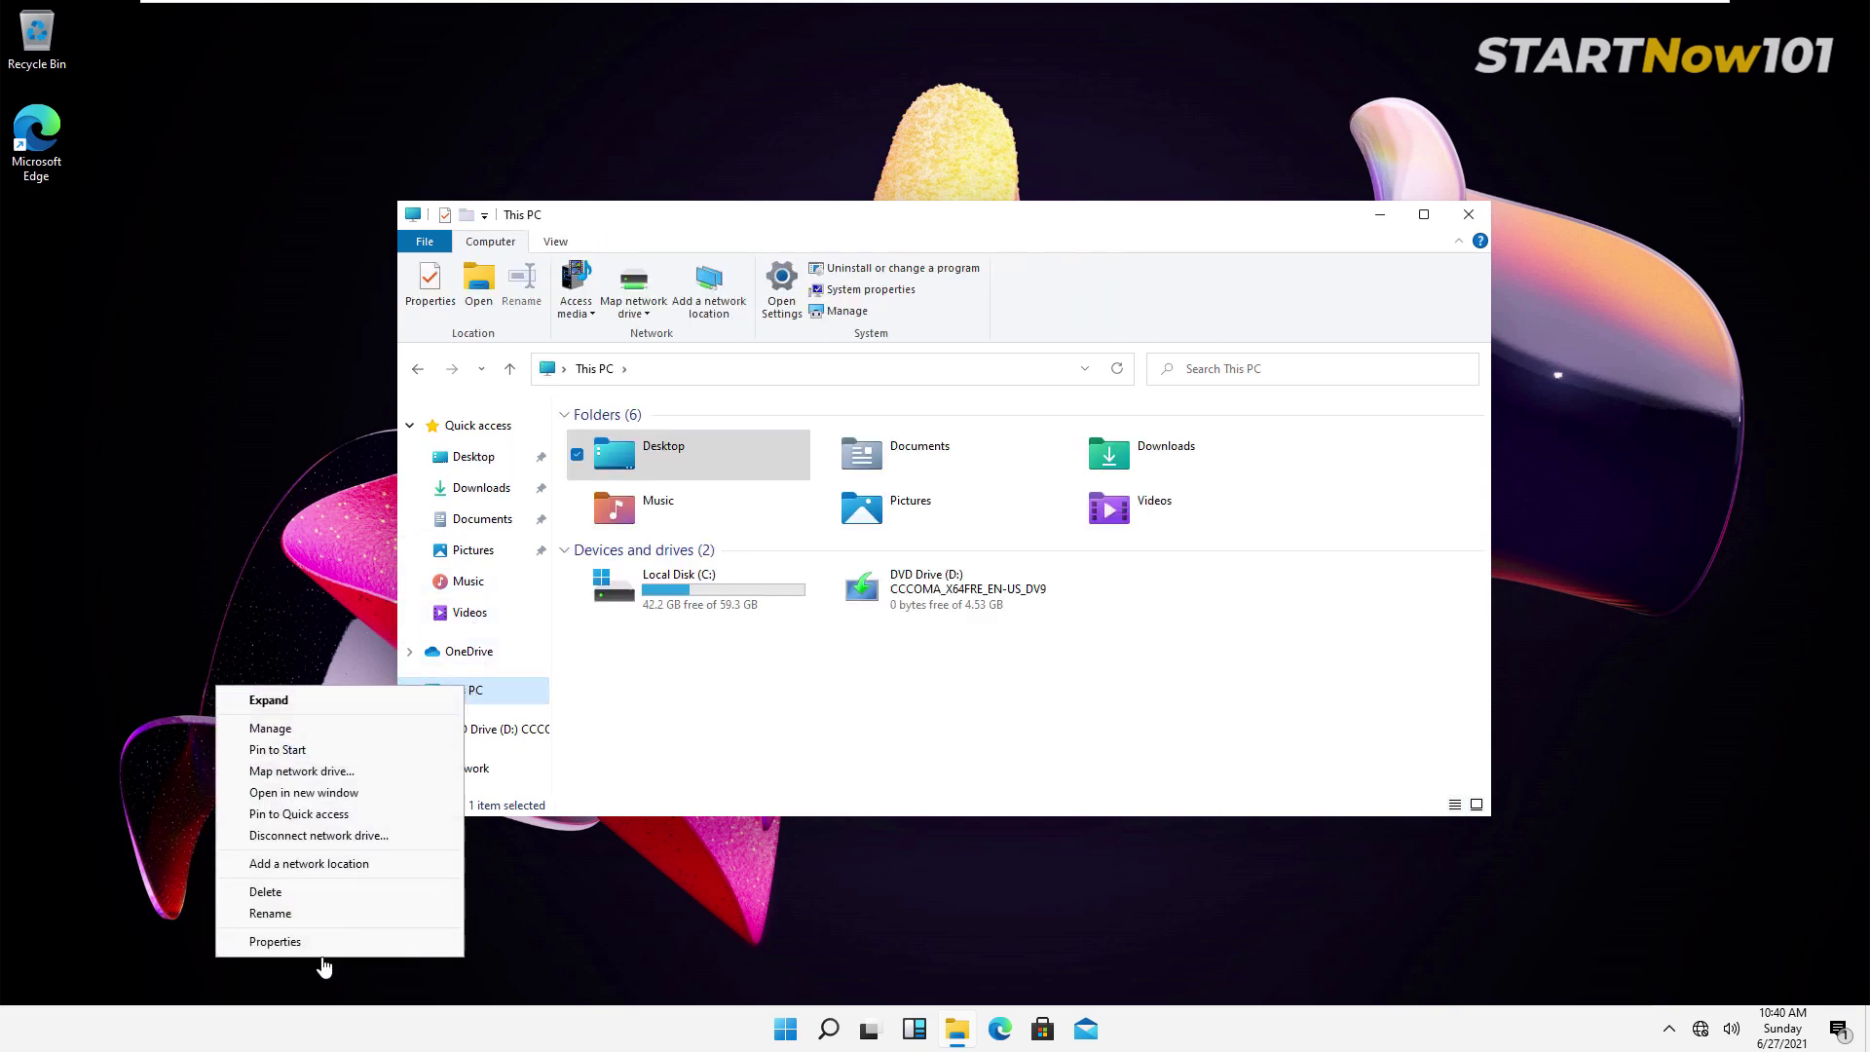
click(324, 942)
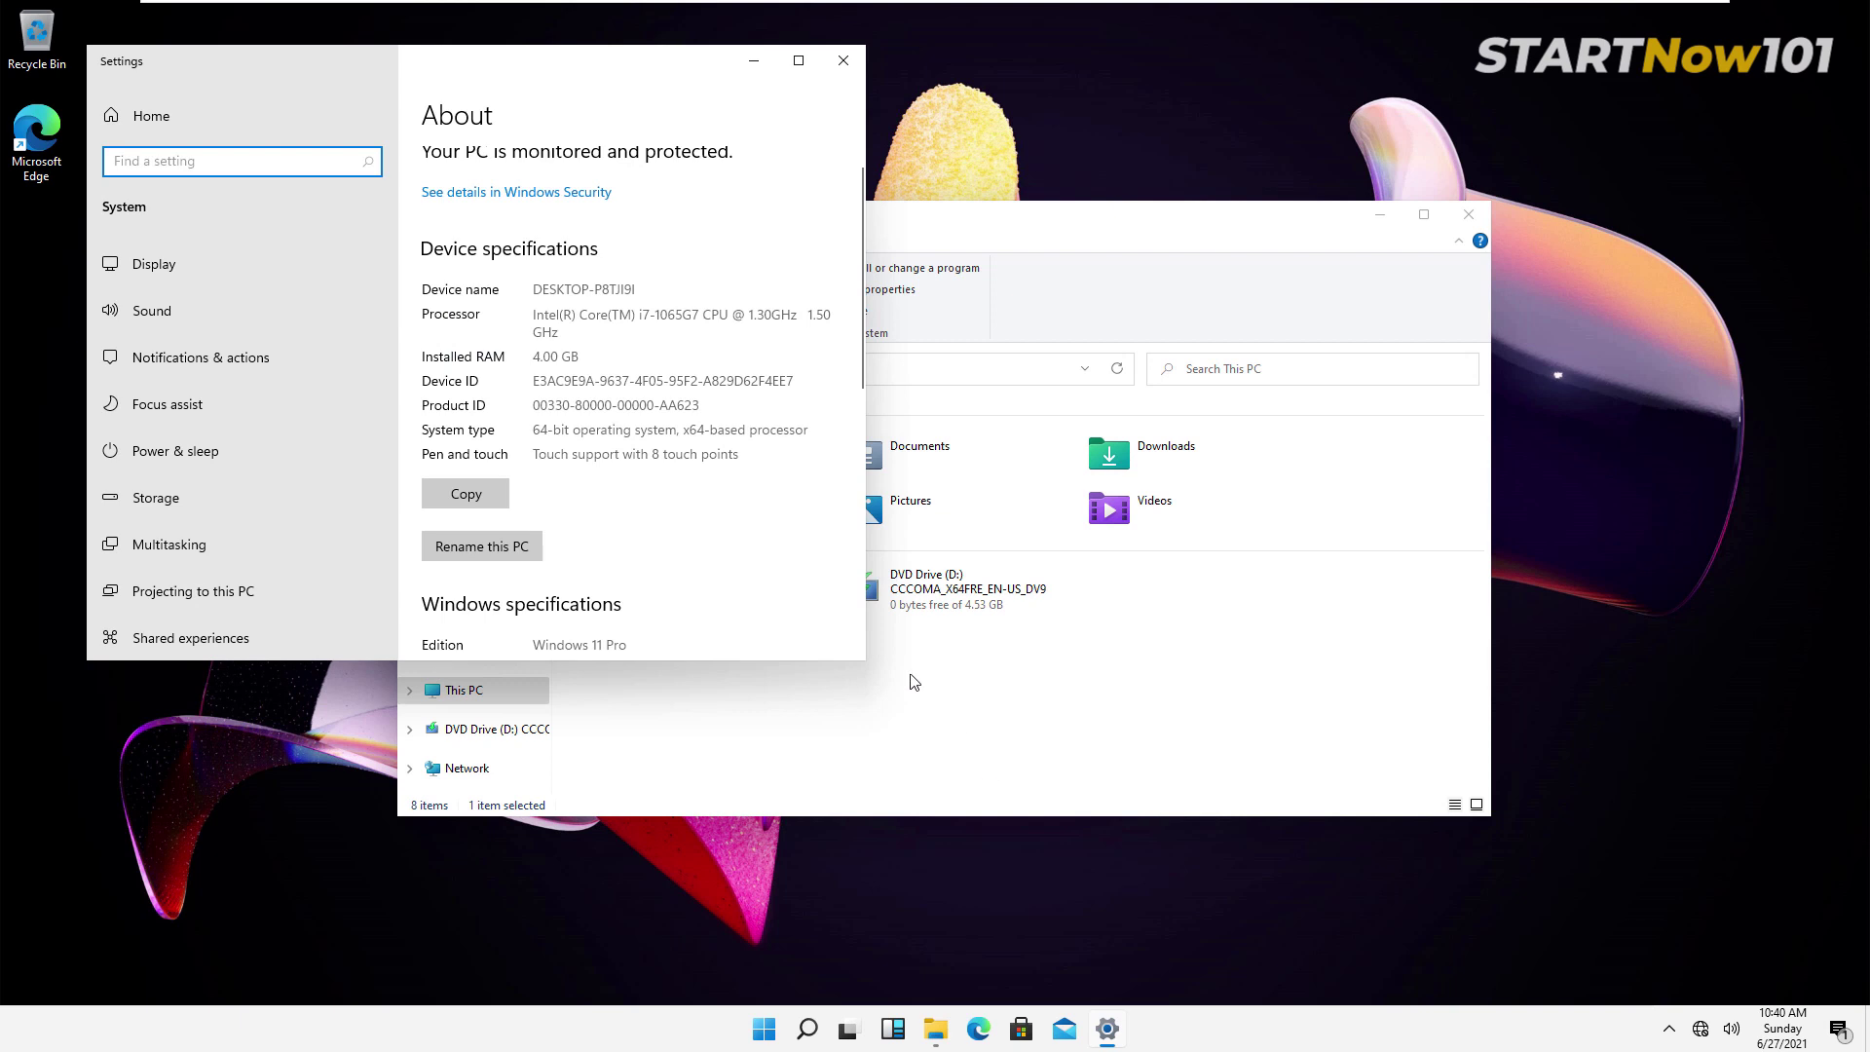
mouse_move(864, 658)
mouse_down()
mouse_move(925, 799)
mouse_move(1376, 983)
mouse_up()
drag(545, 660, 649, 666)
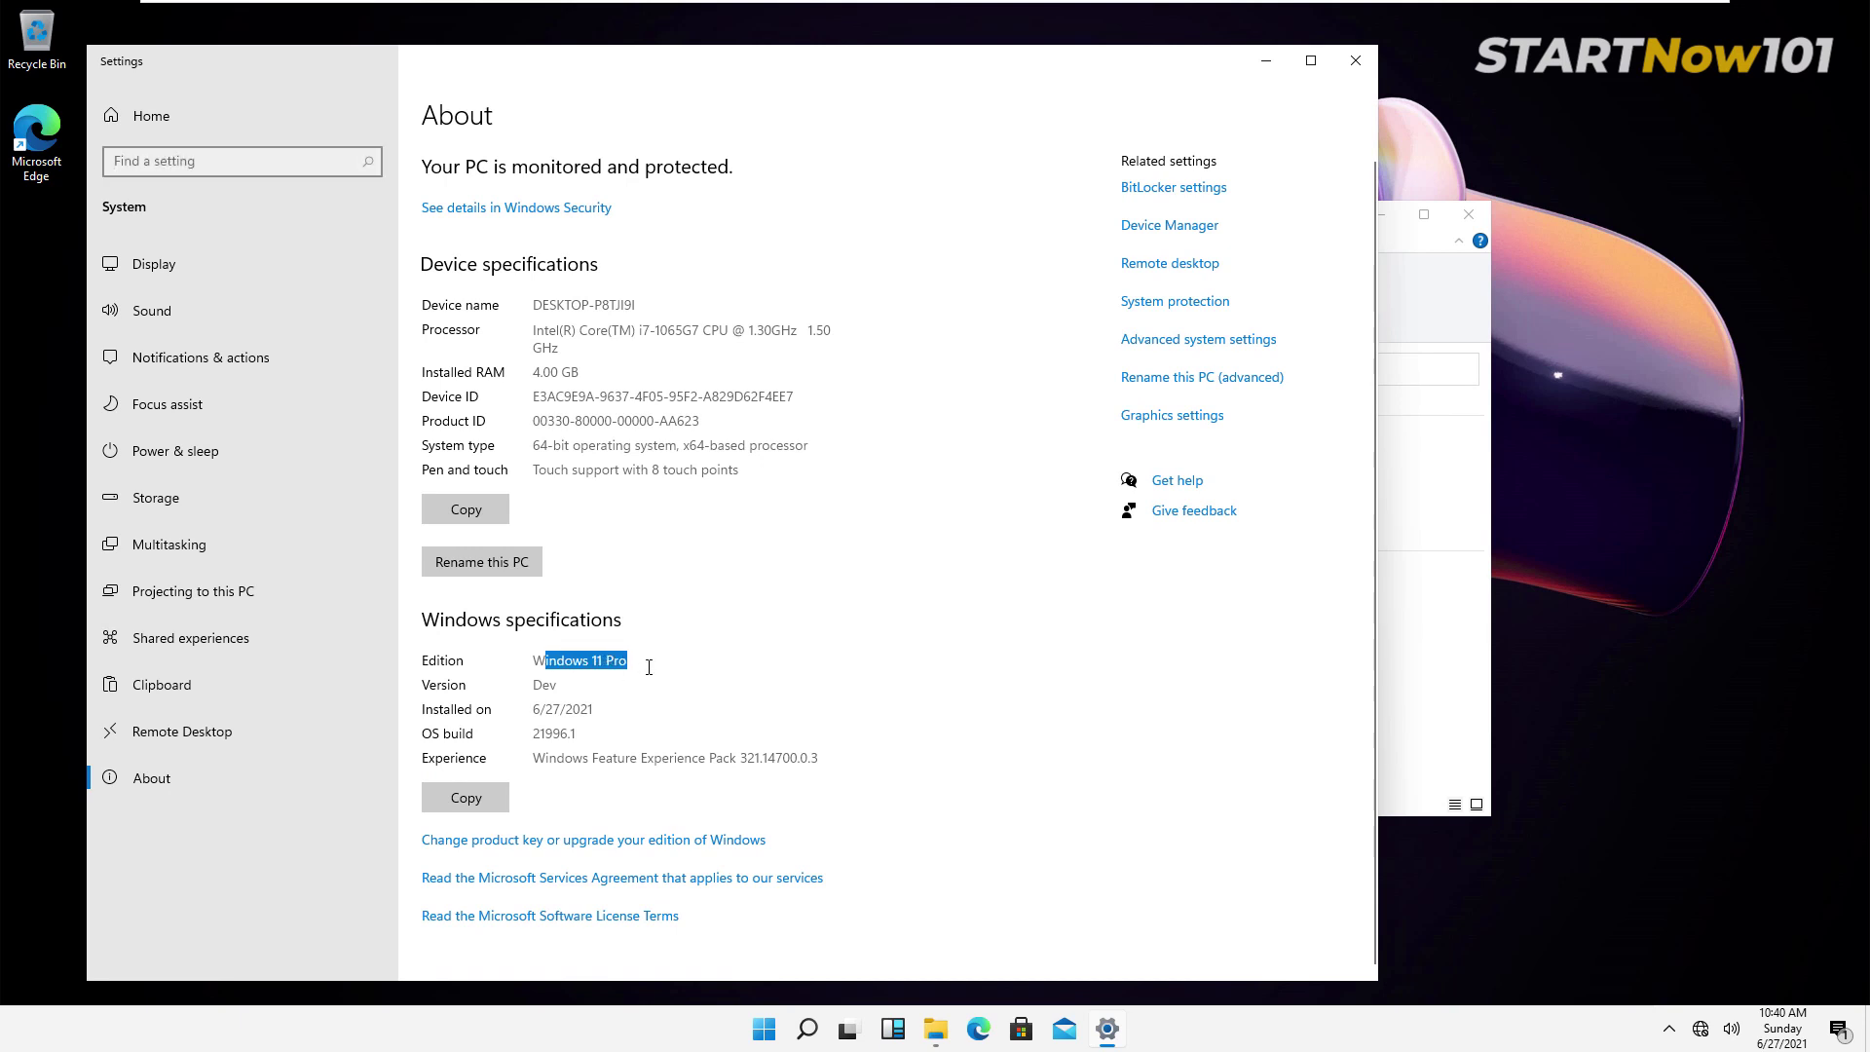
double_click(544, 684)
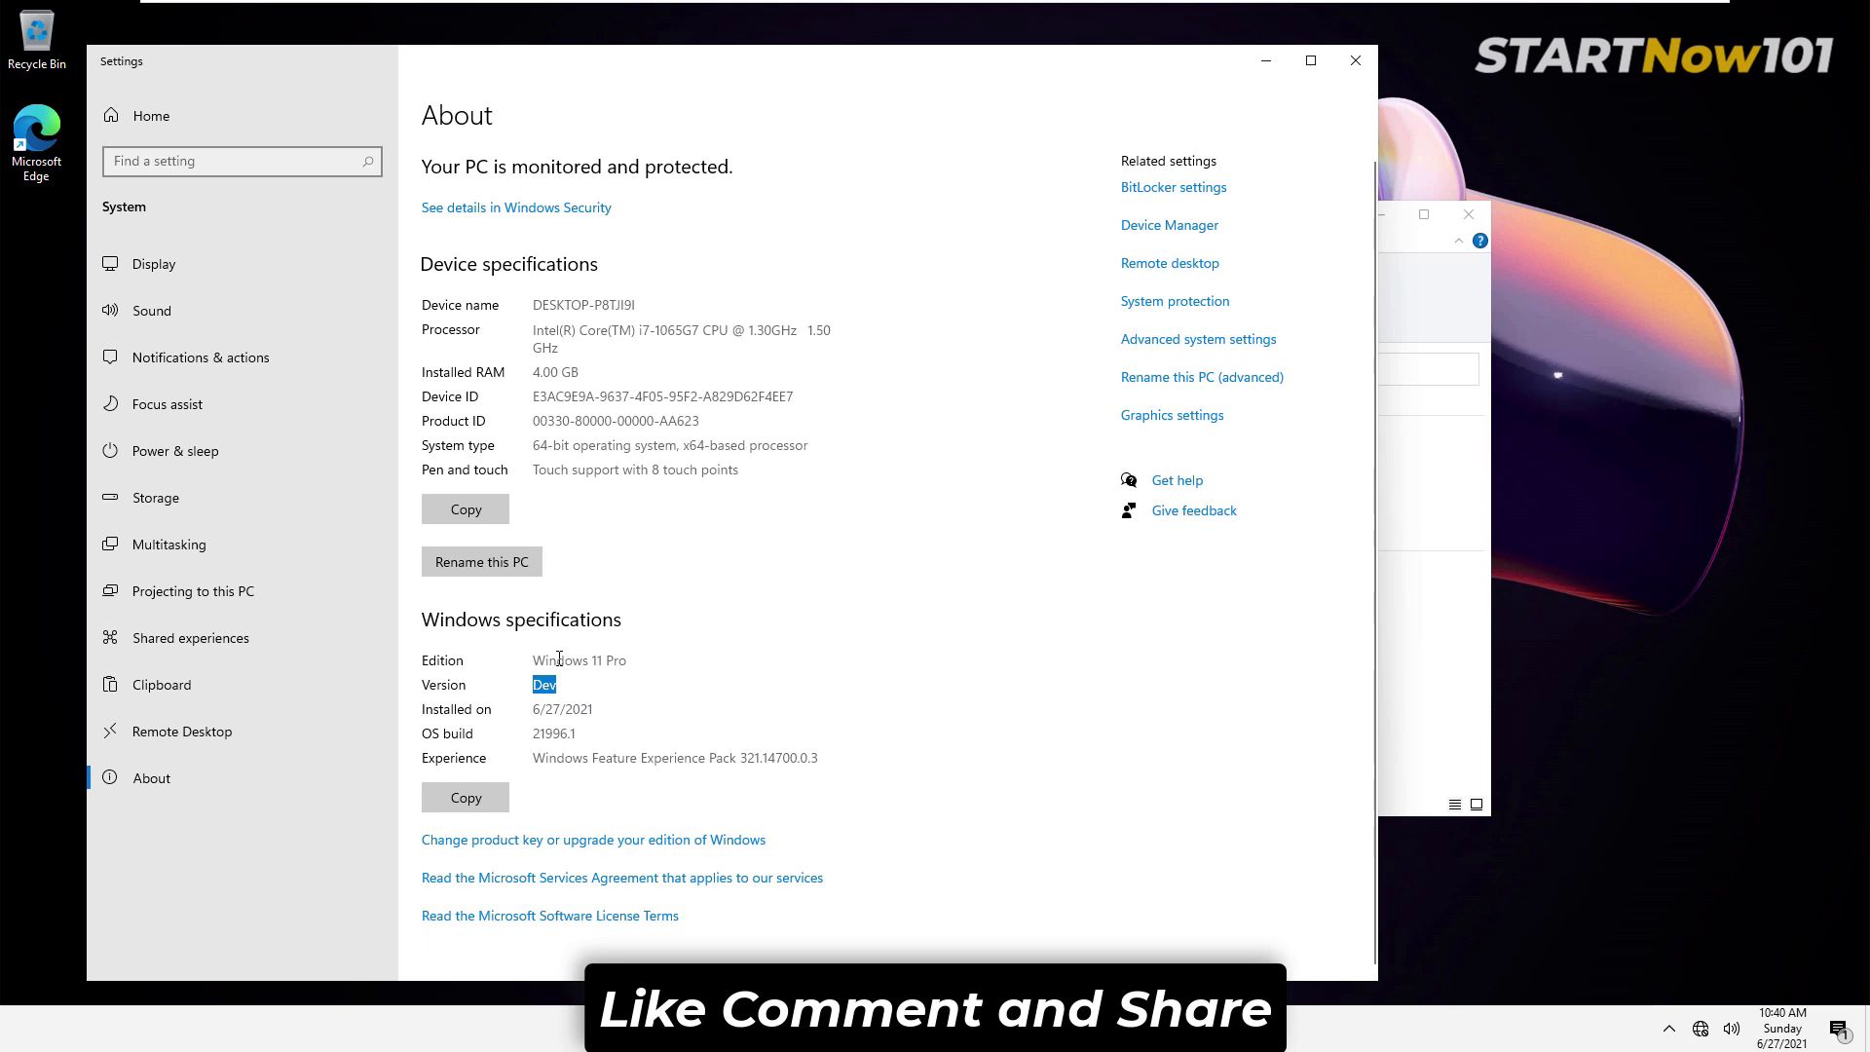
drag(558, 661, 645, 670)
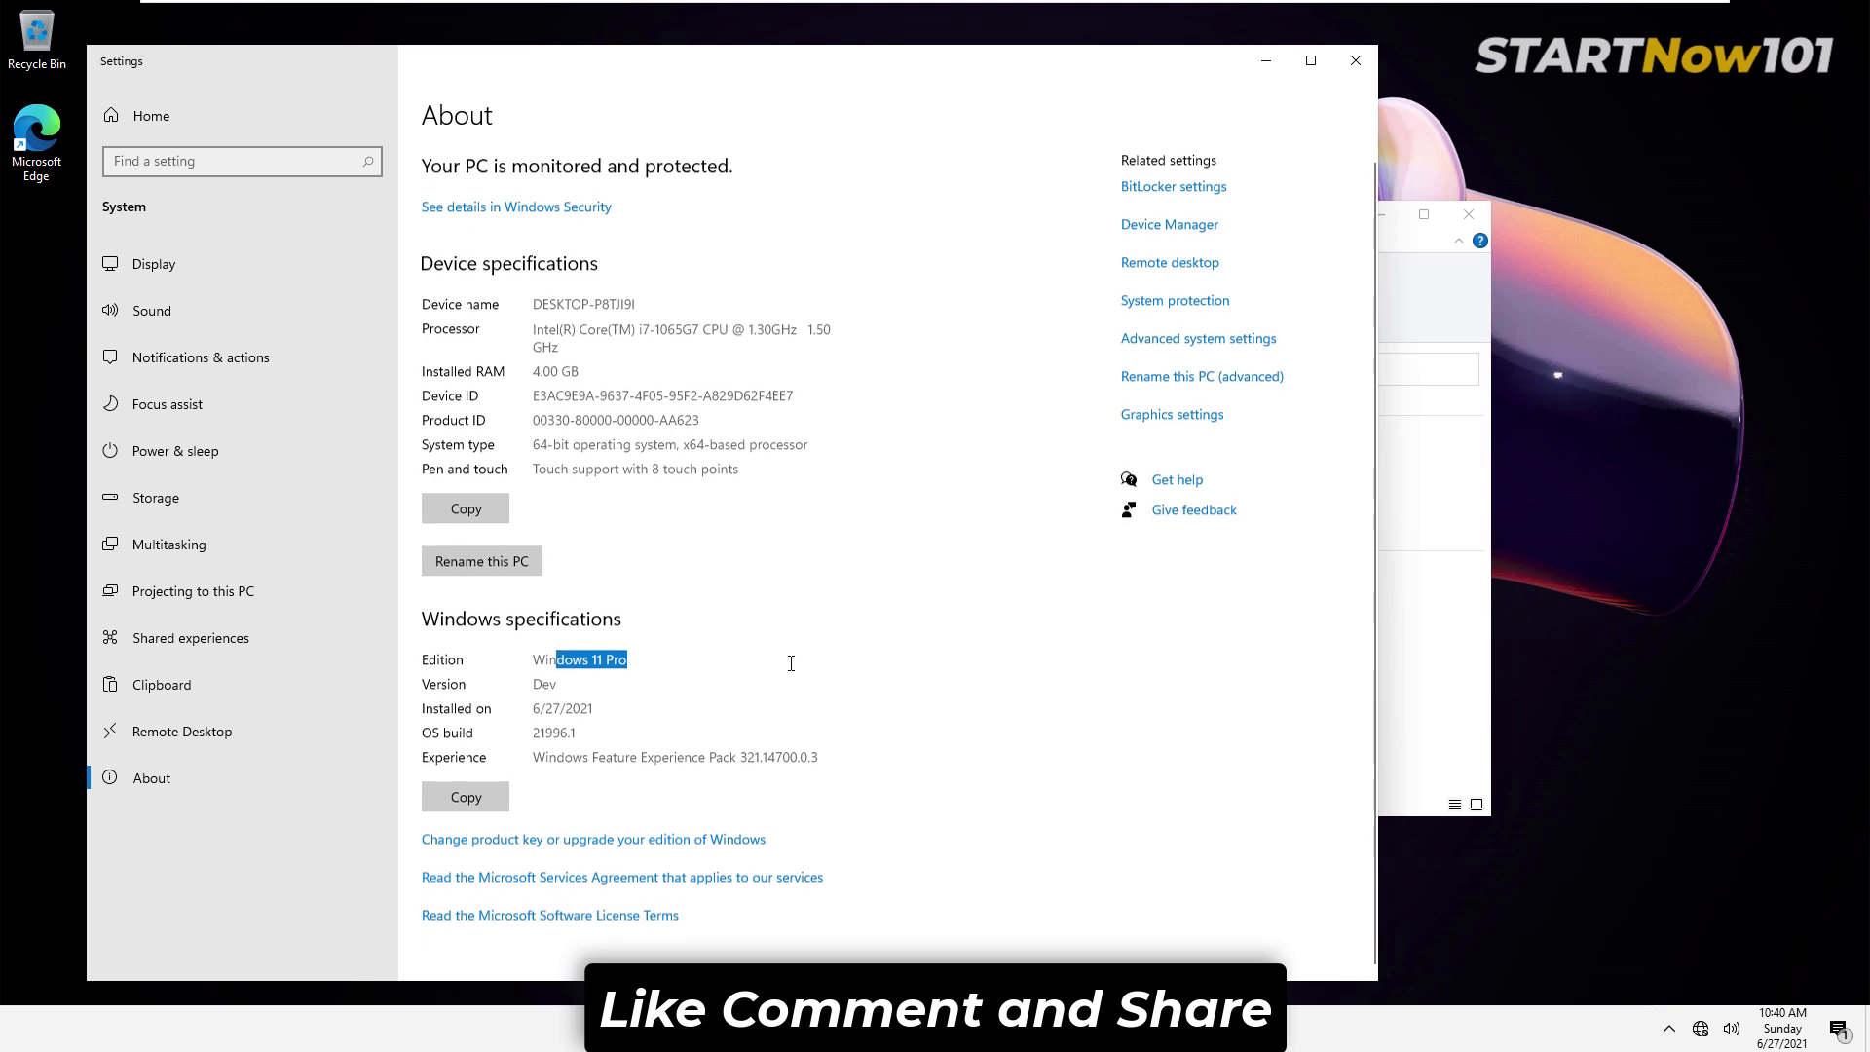
click(1356, 61)
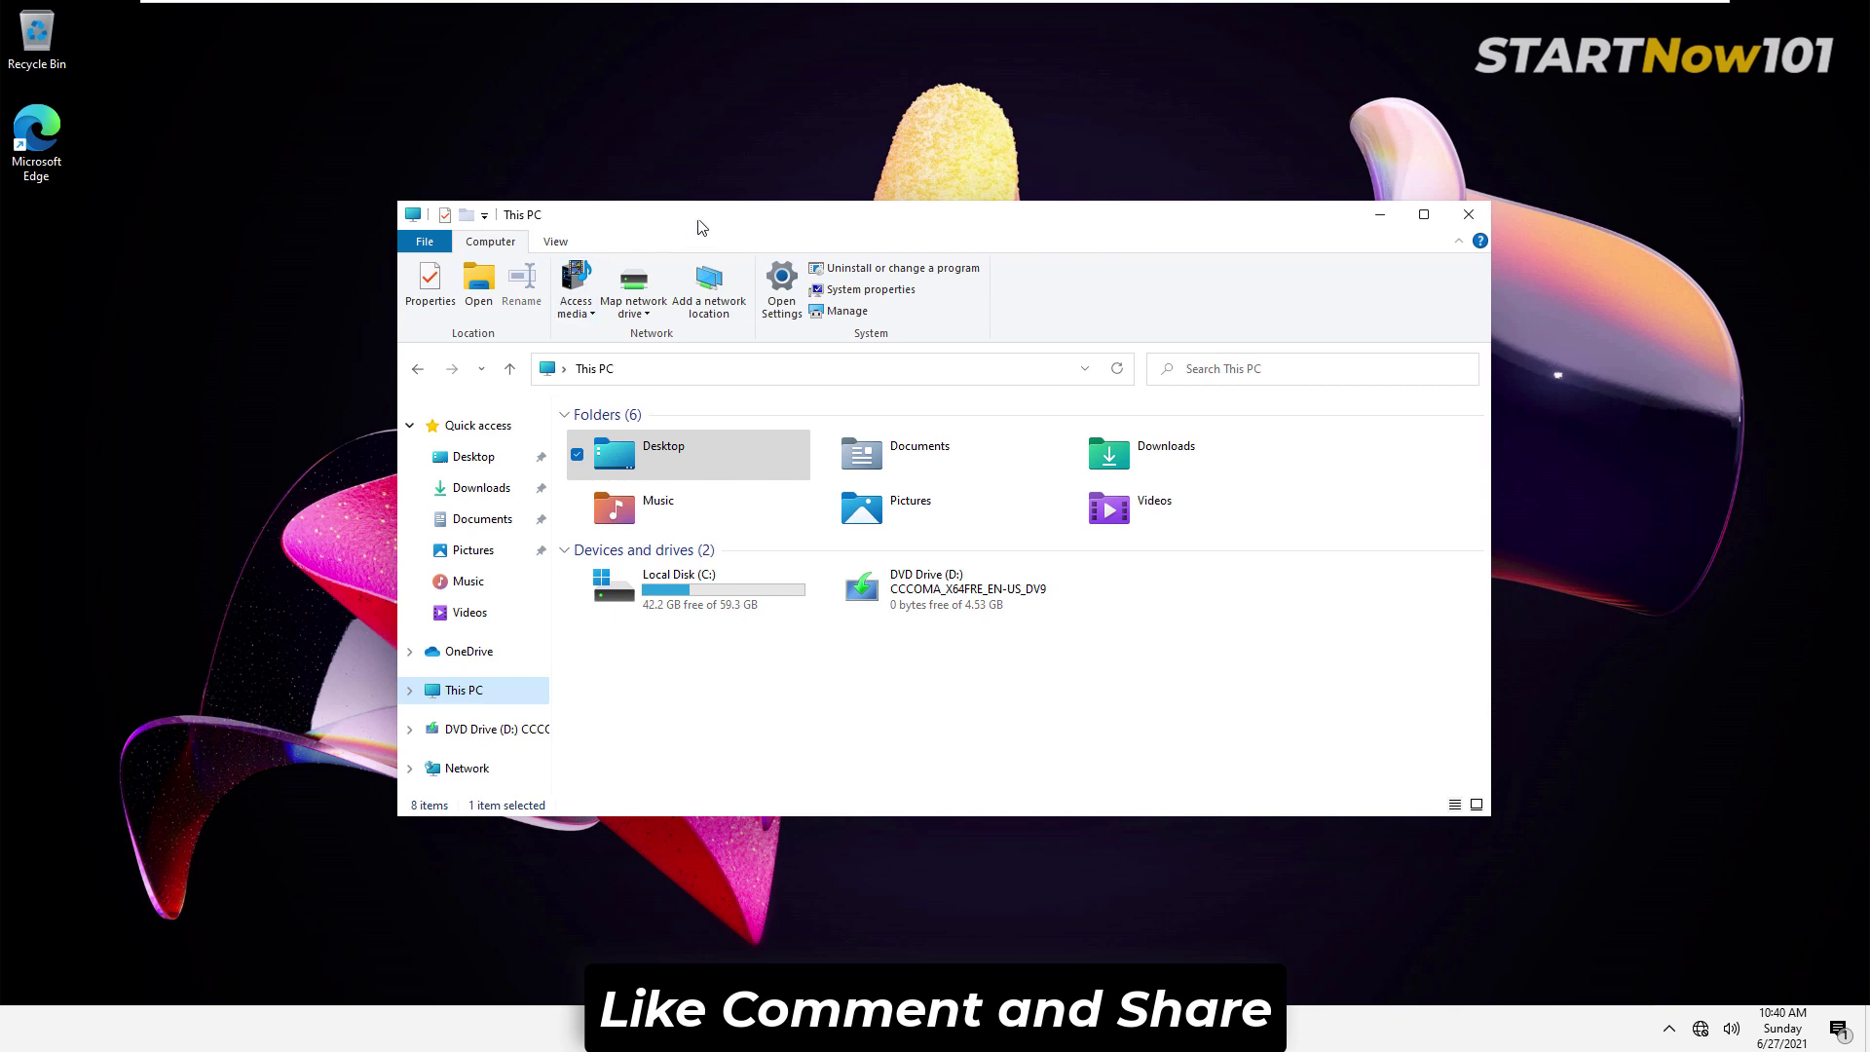
- Close the This PC window, launch Microsoft Store, move it, and close it mid-load
click(1468, 215)
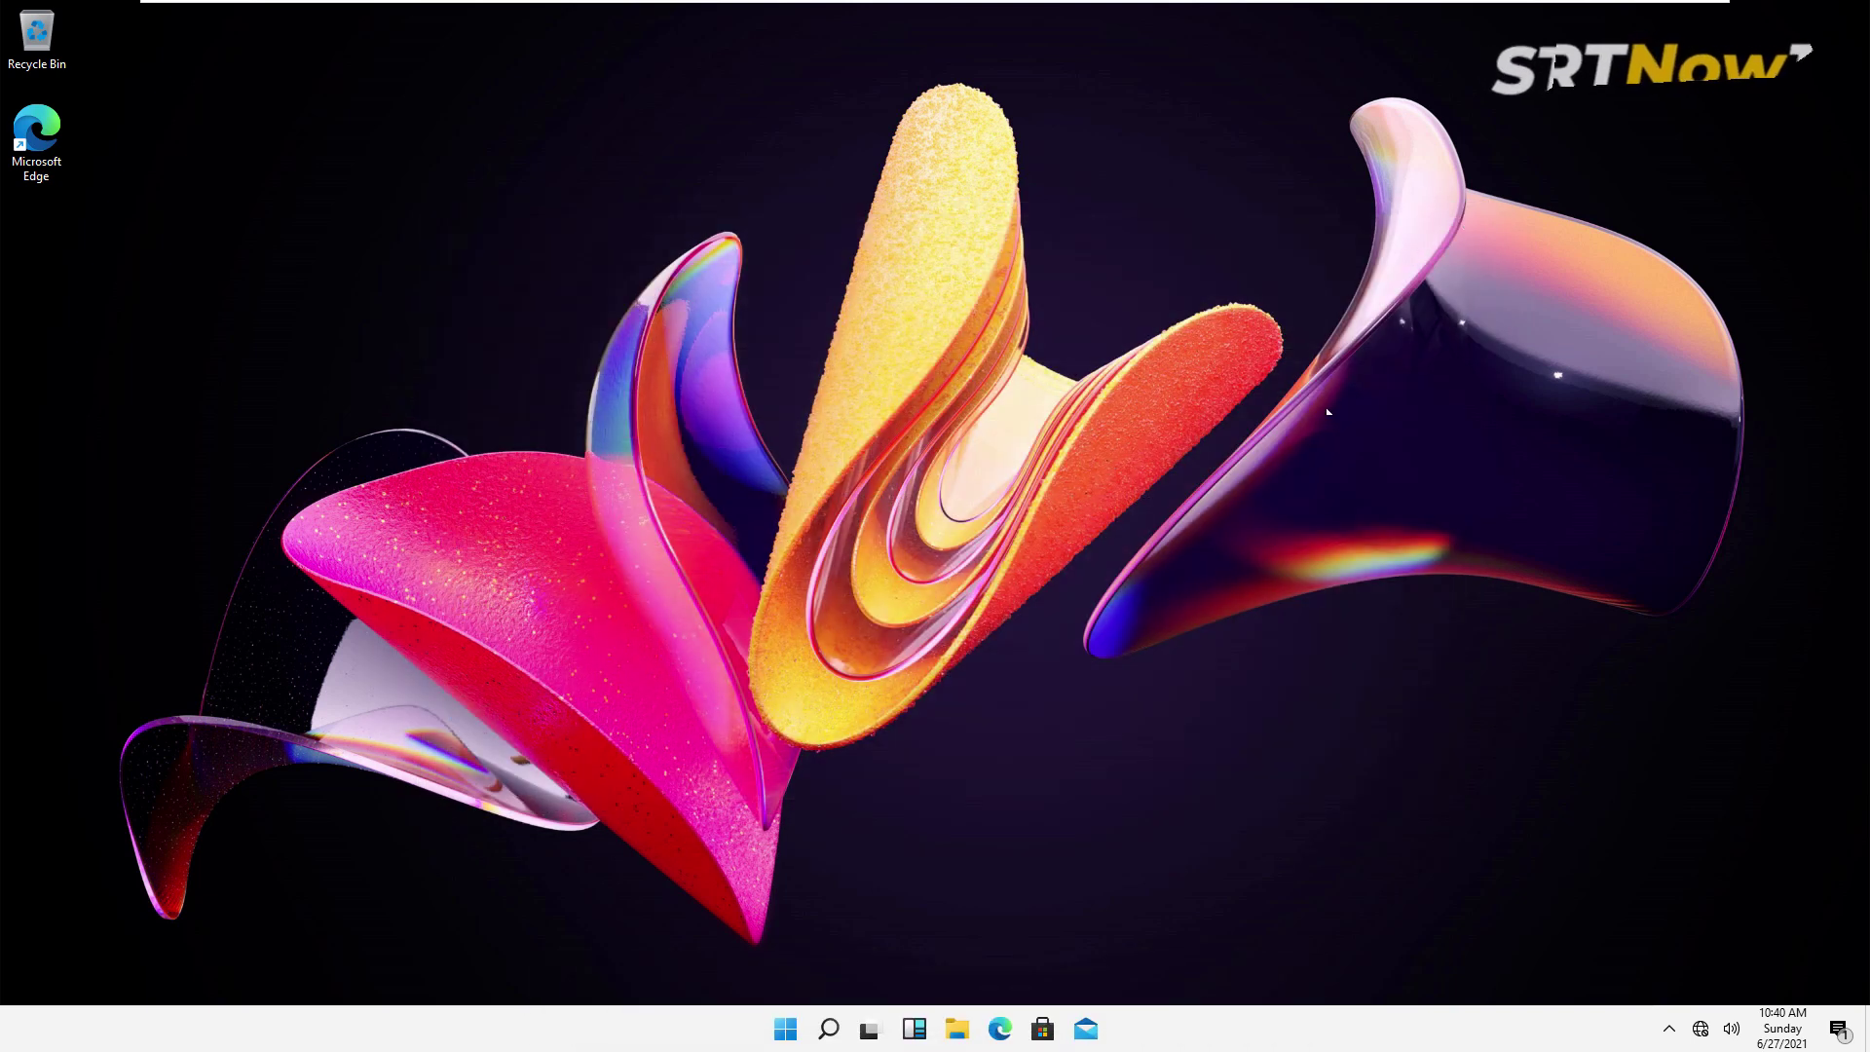
click(1040, 1028)
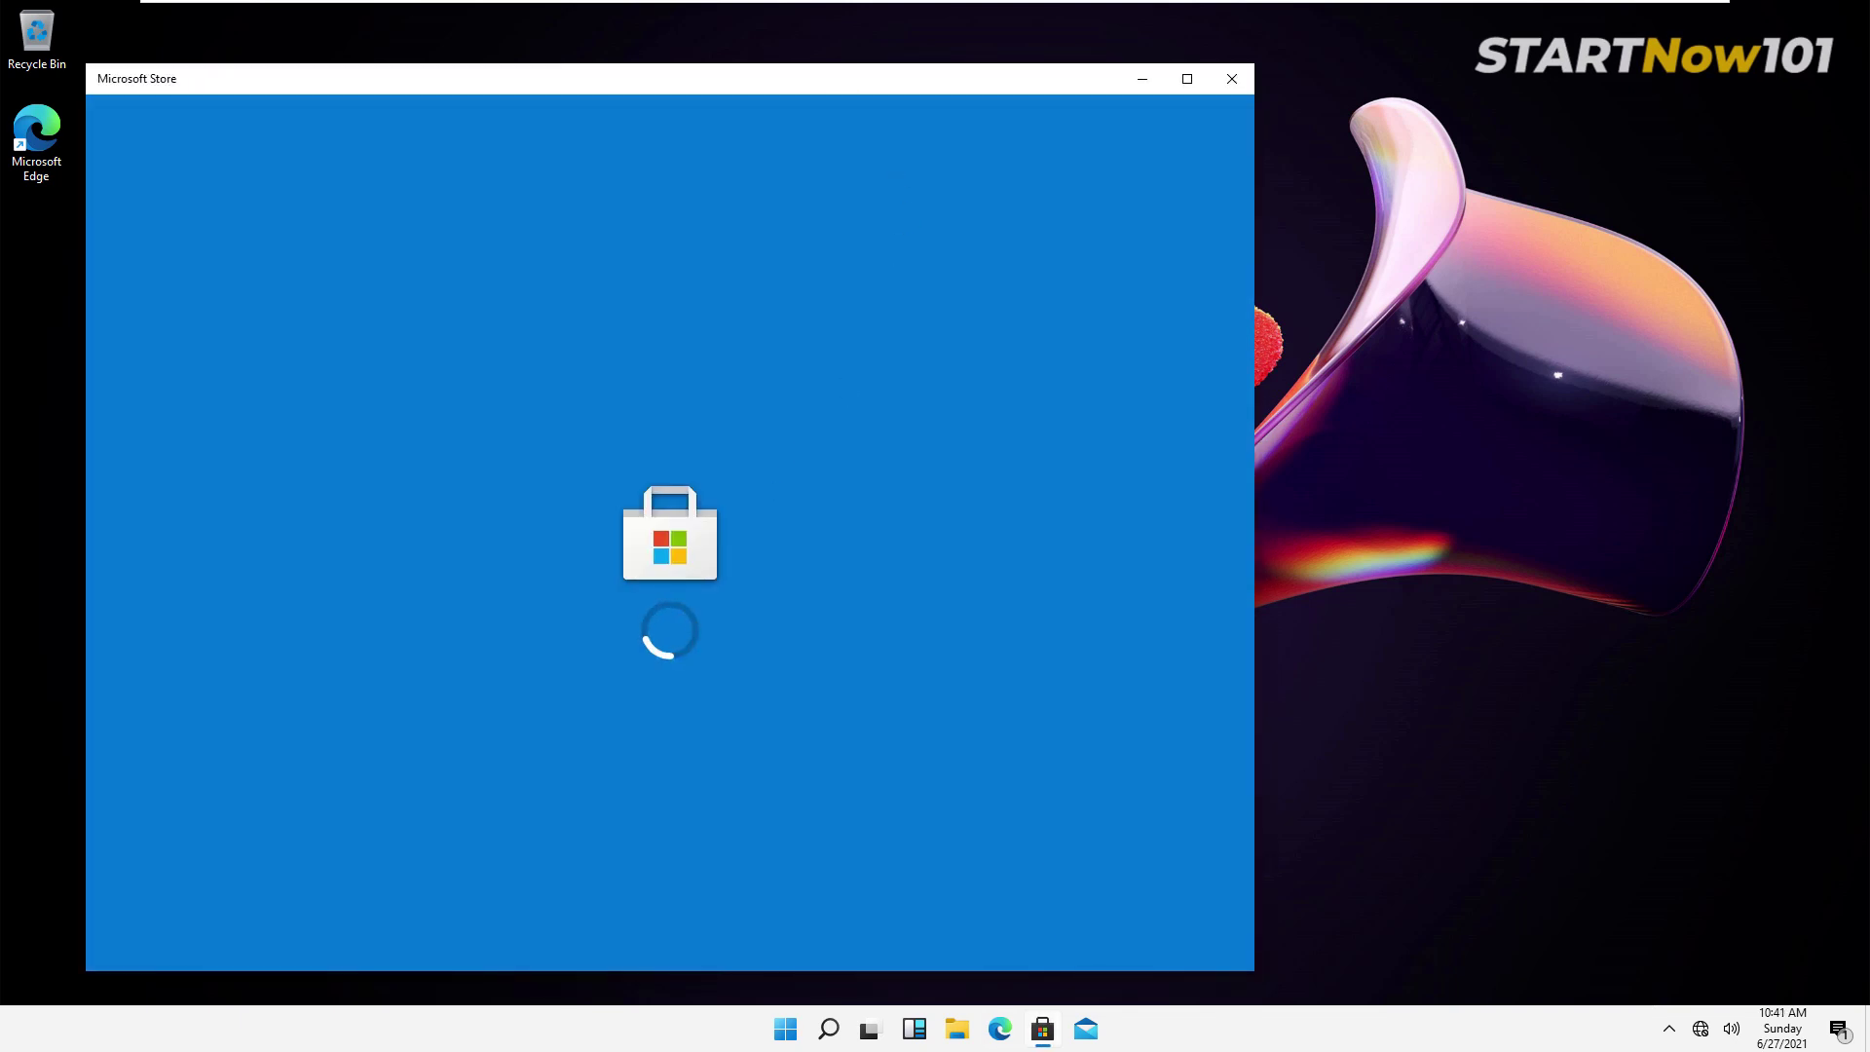
drag(838, 81, 1088, 43)
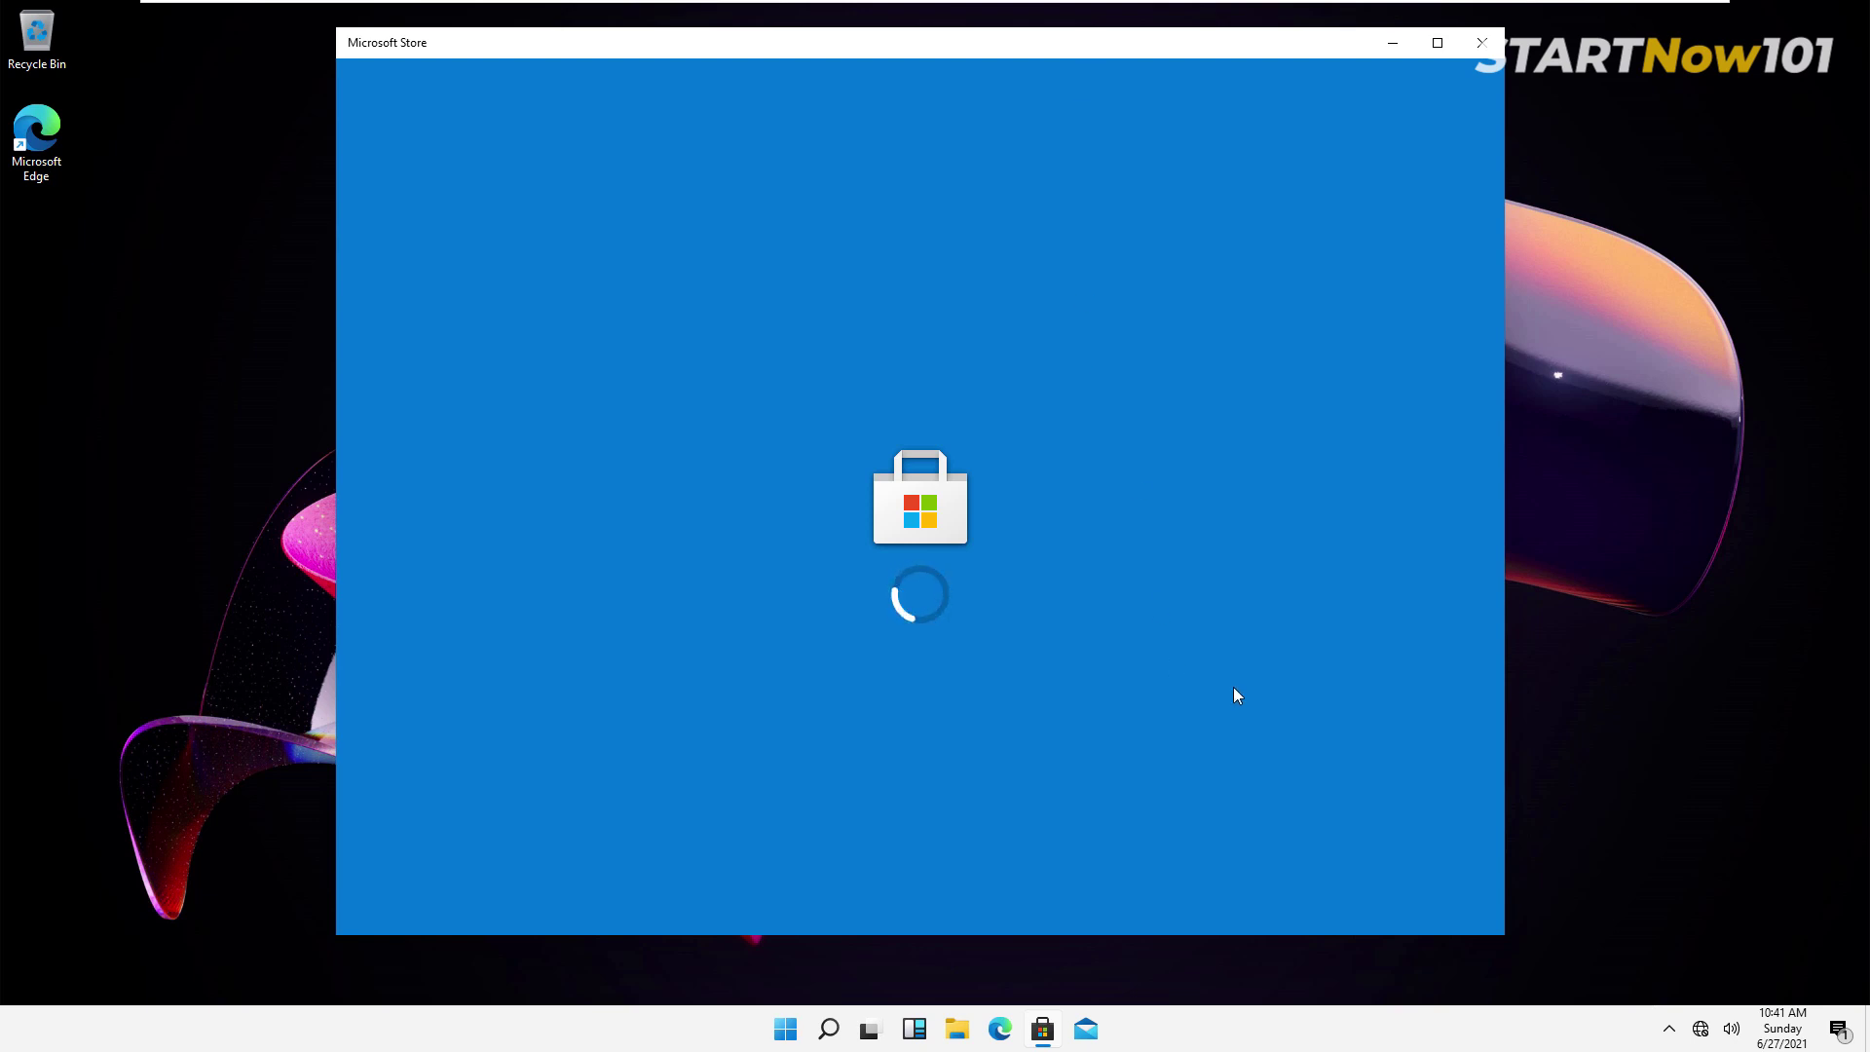
click(1480, 42)
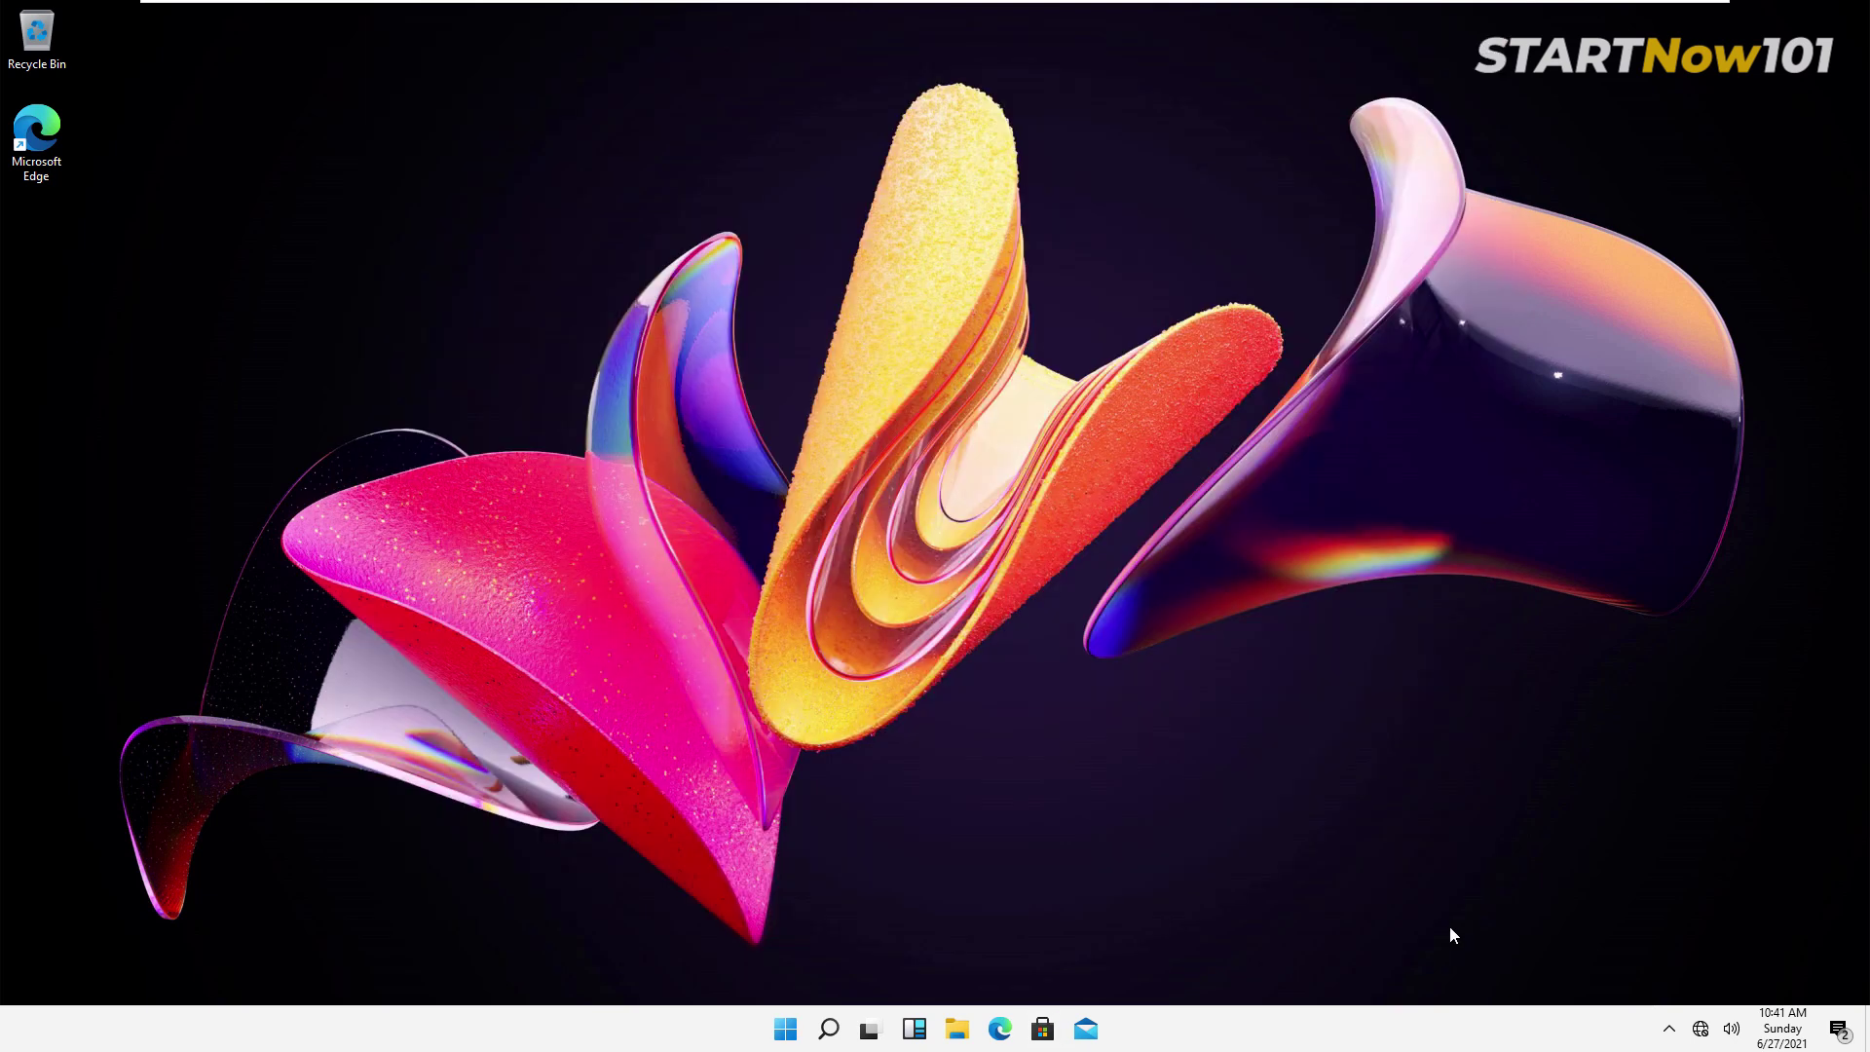
mouse_move(936, 4)
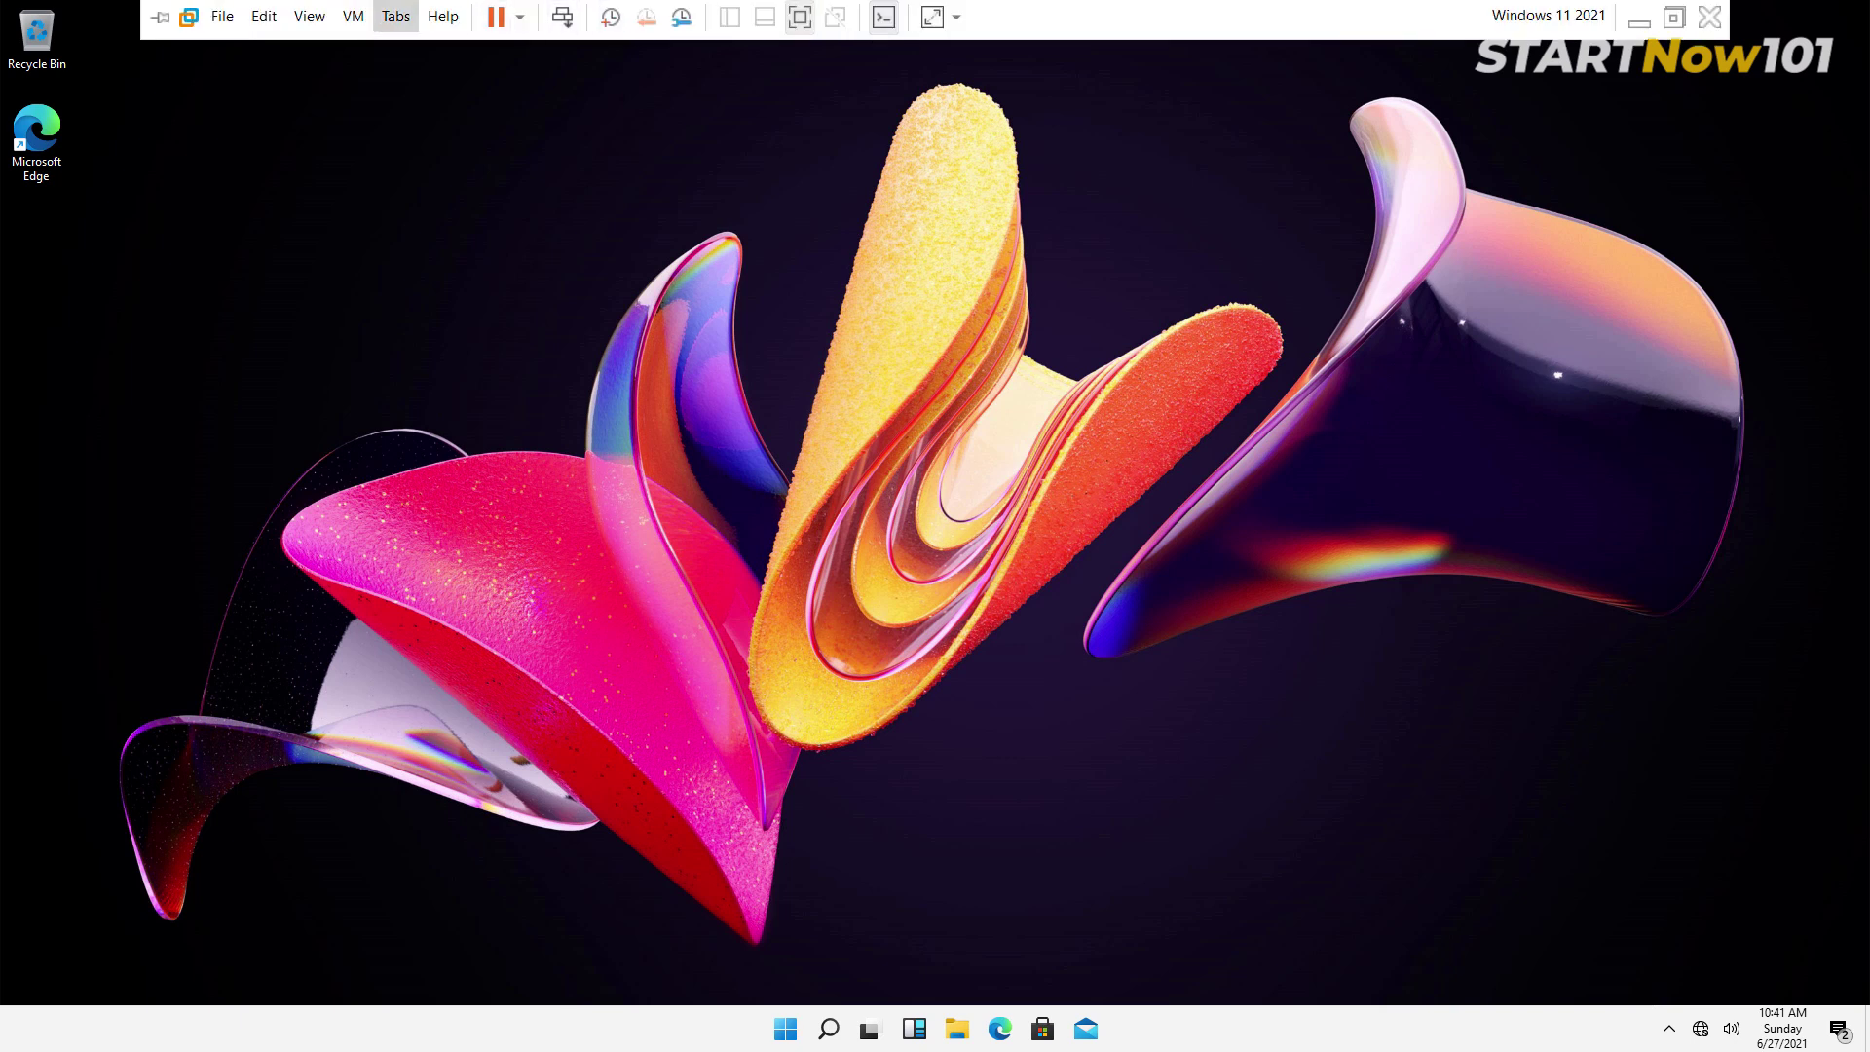
- Change the VM's Network Adapter from Host-only to NAT in VM Settings and apply it
click(351, 16)
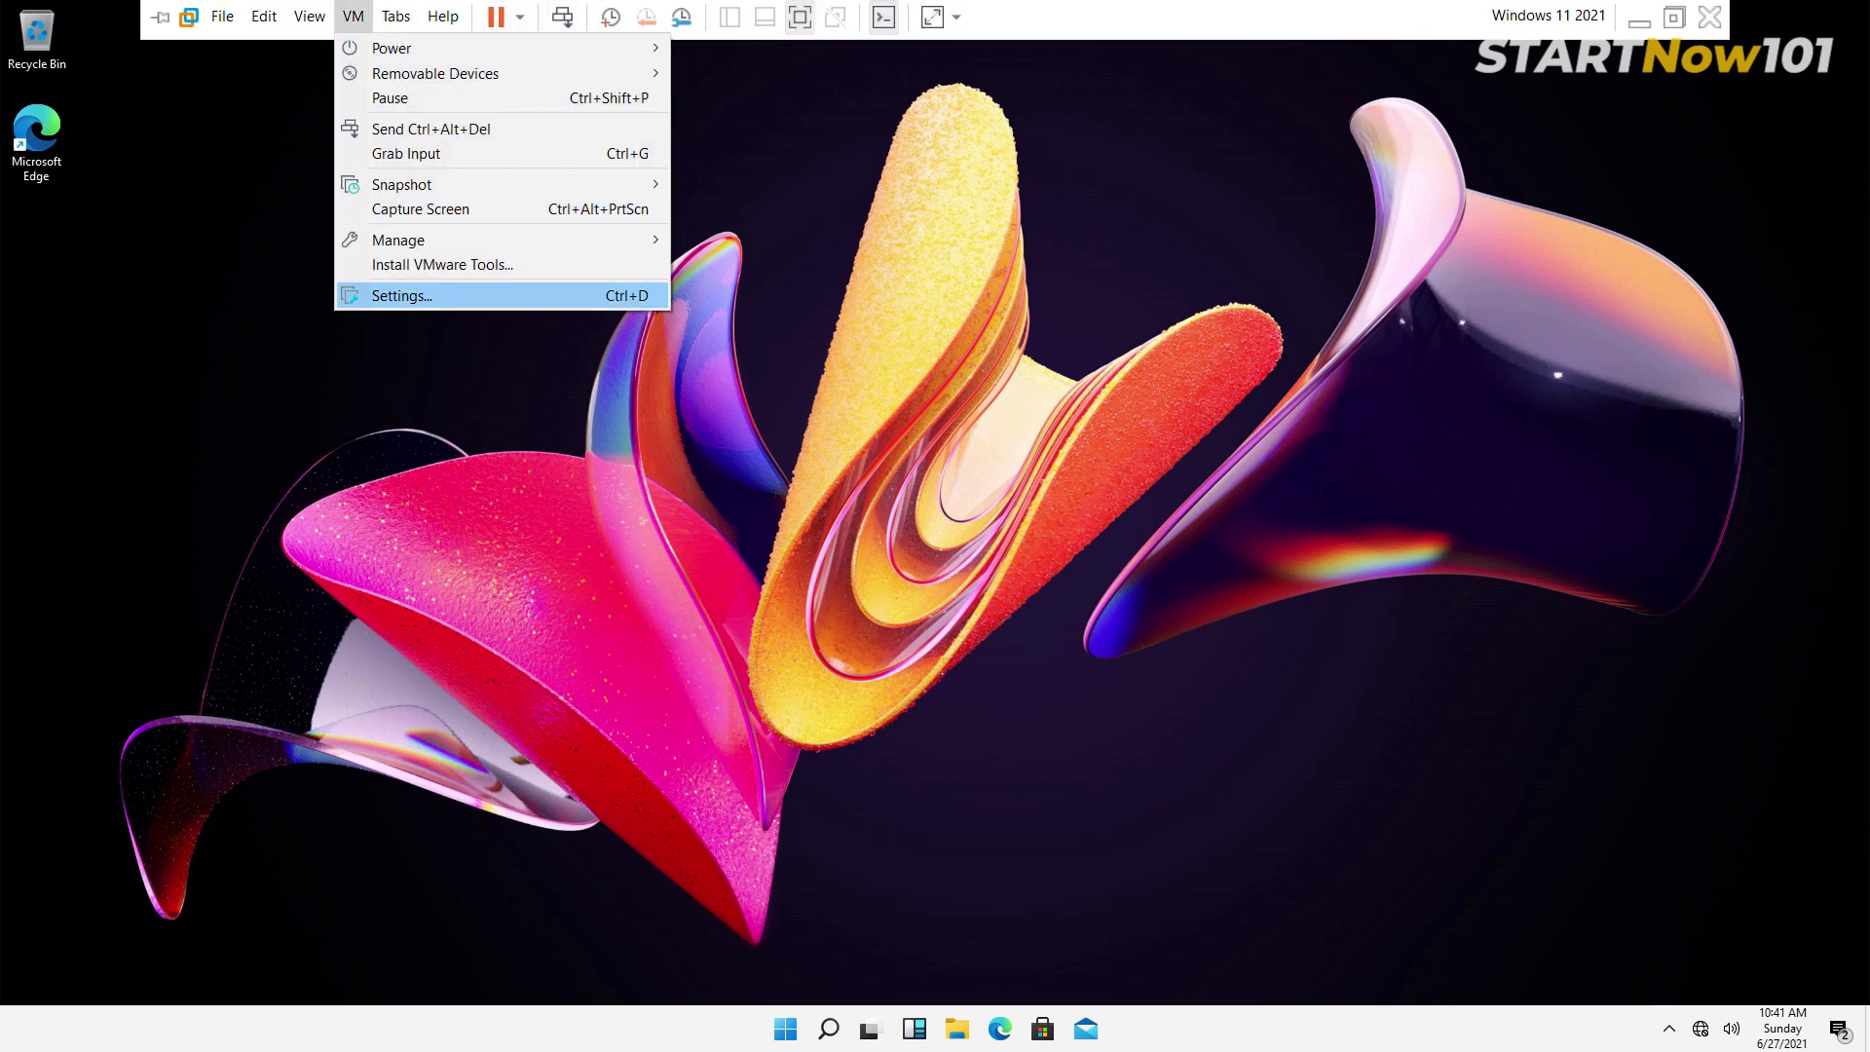
click(423, 294)
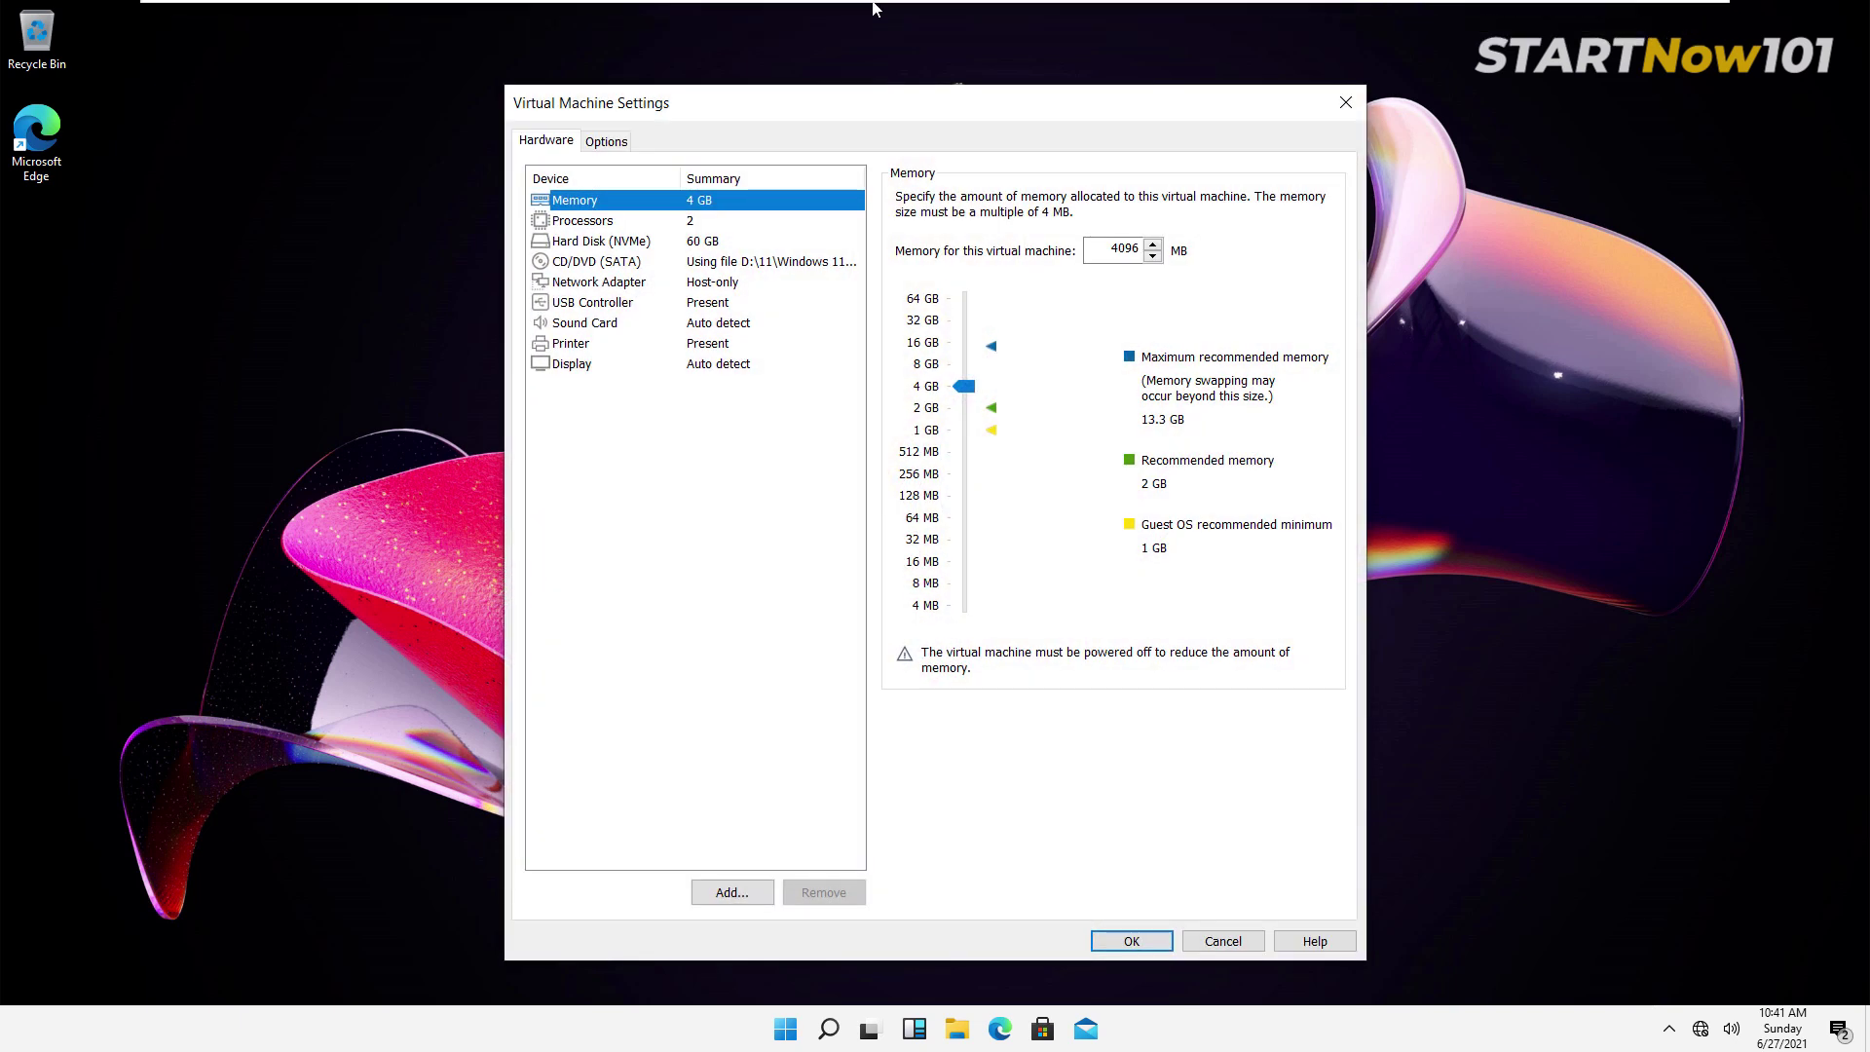
key(u)
key(Up)
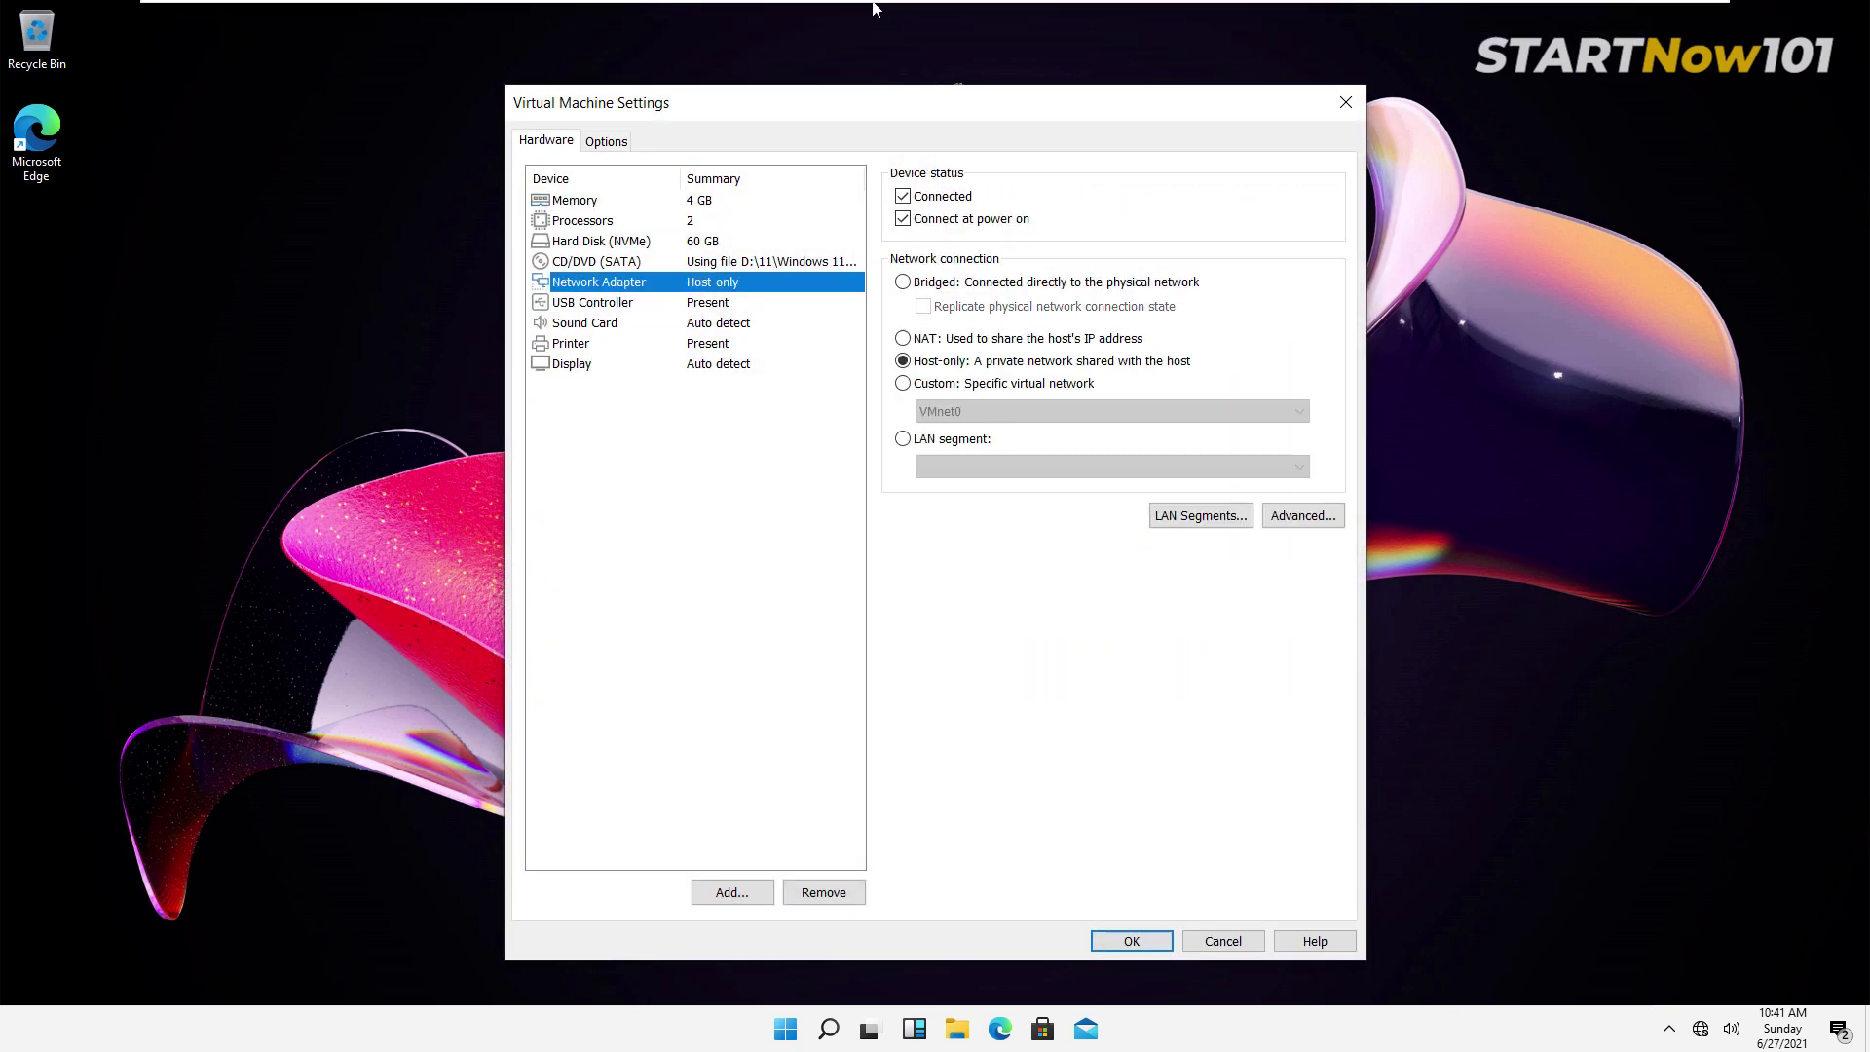
key(alt+n)
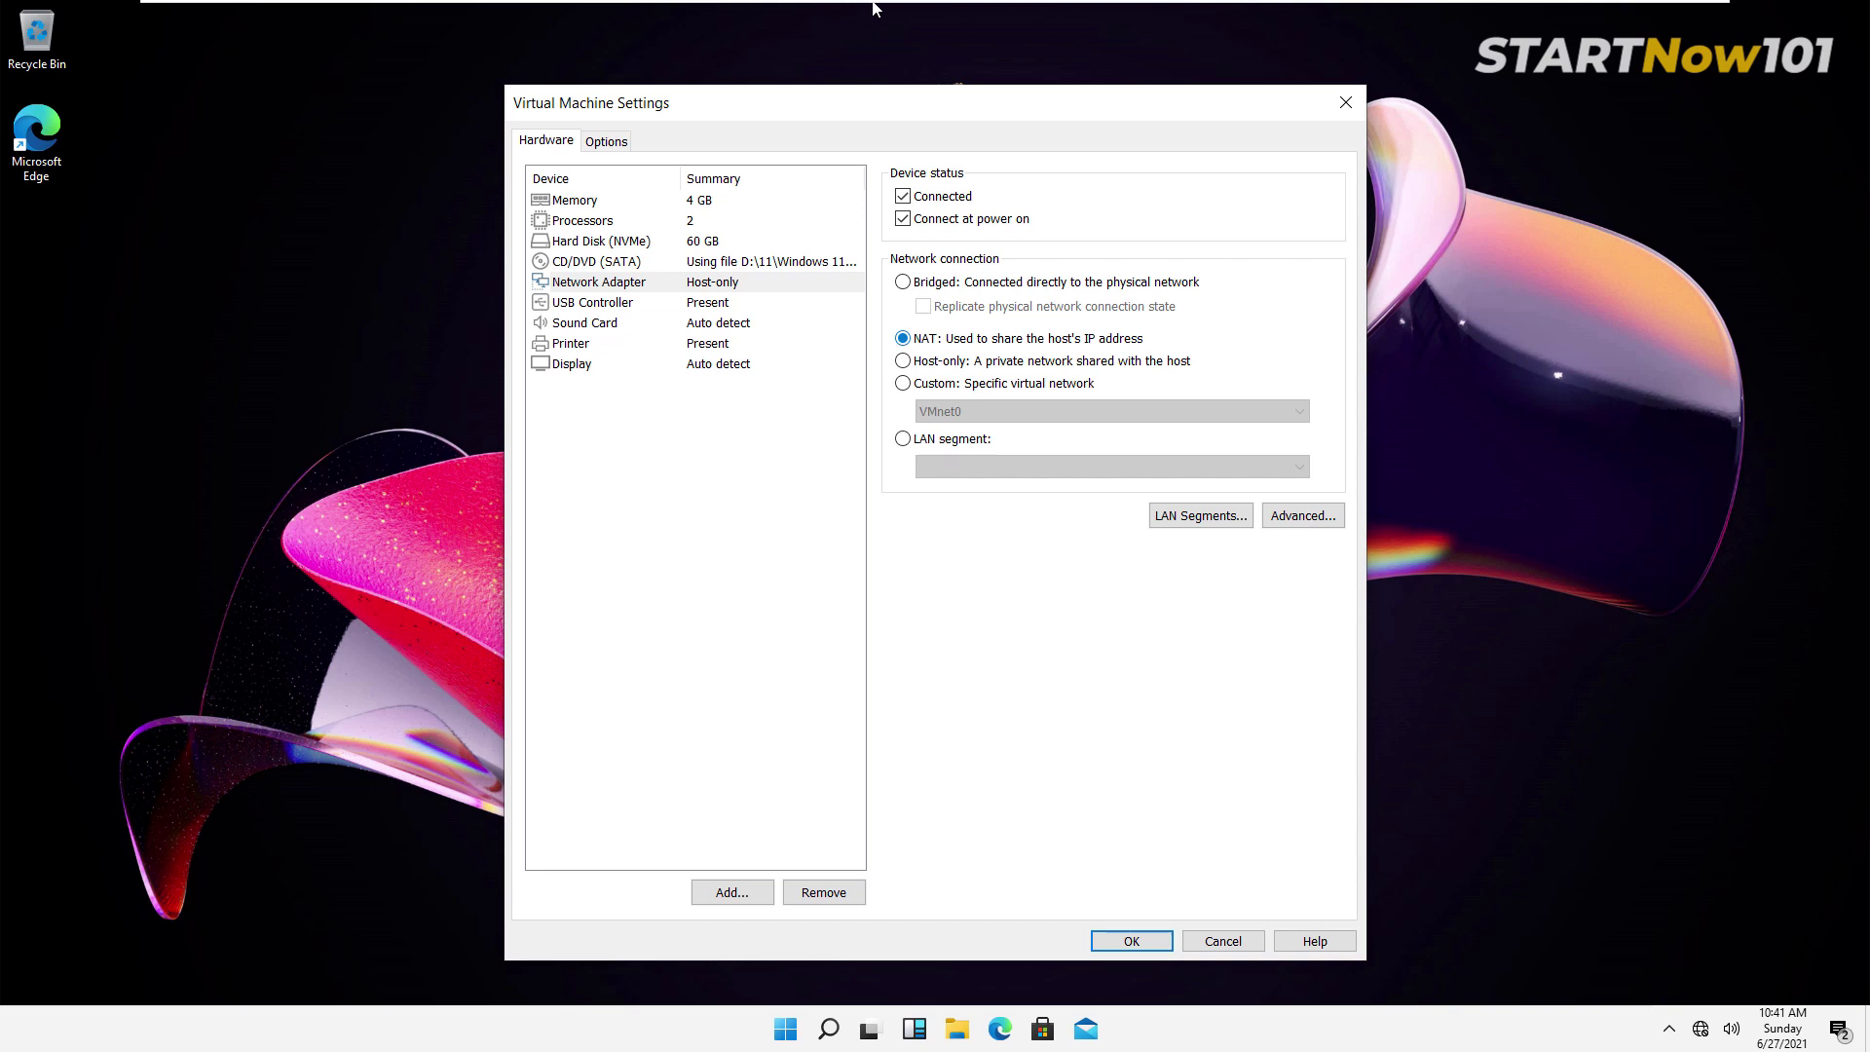
key(Return)
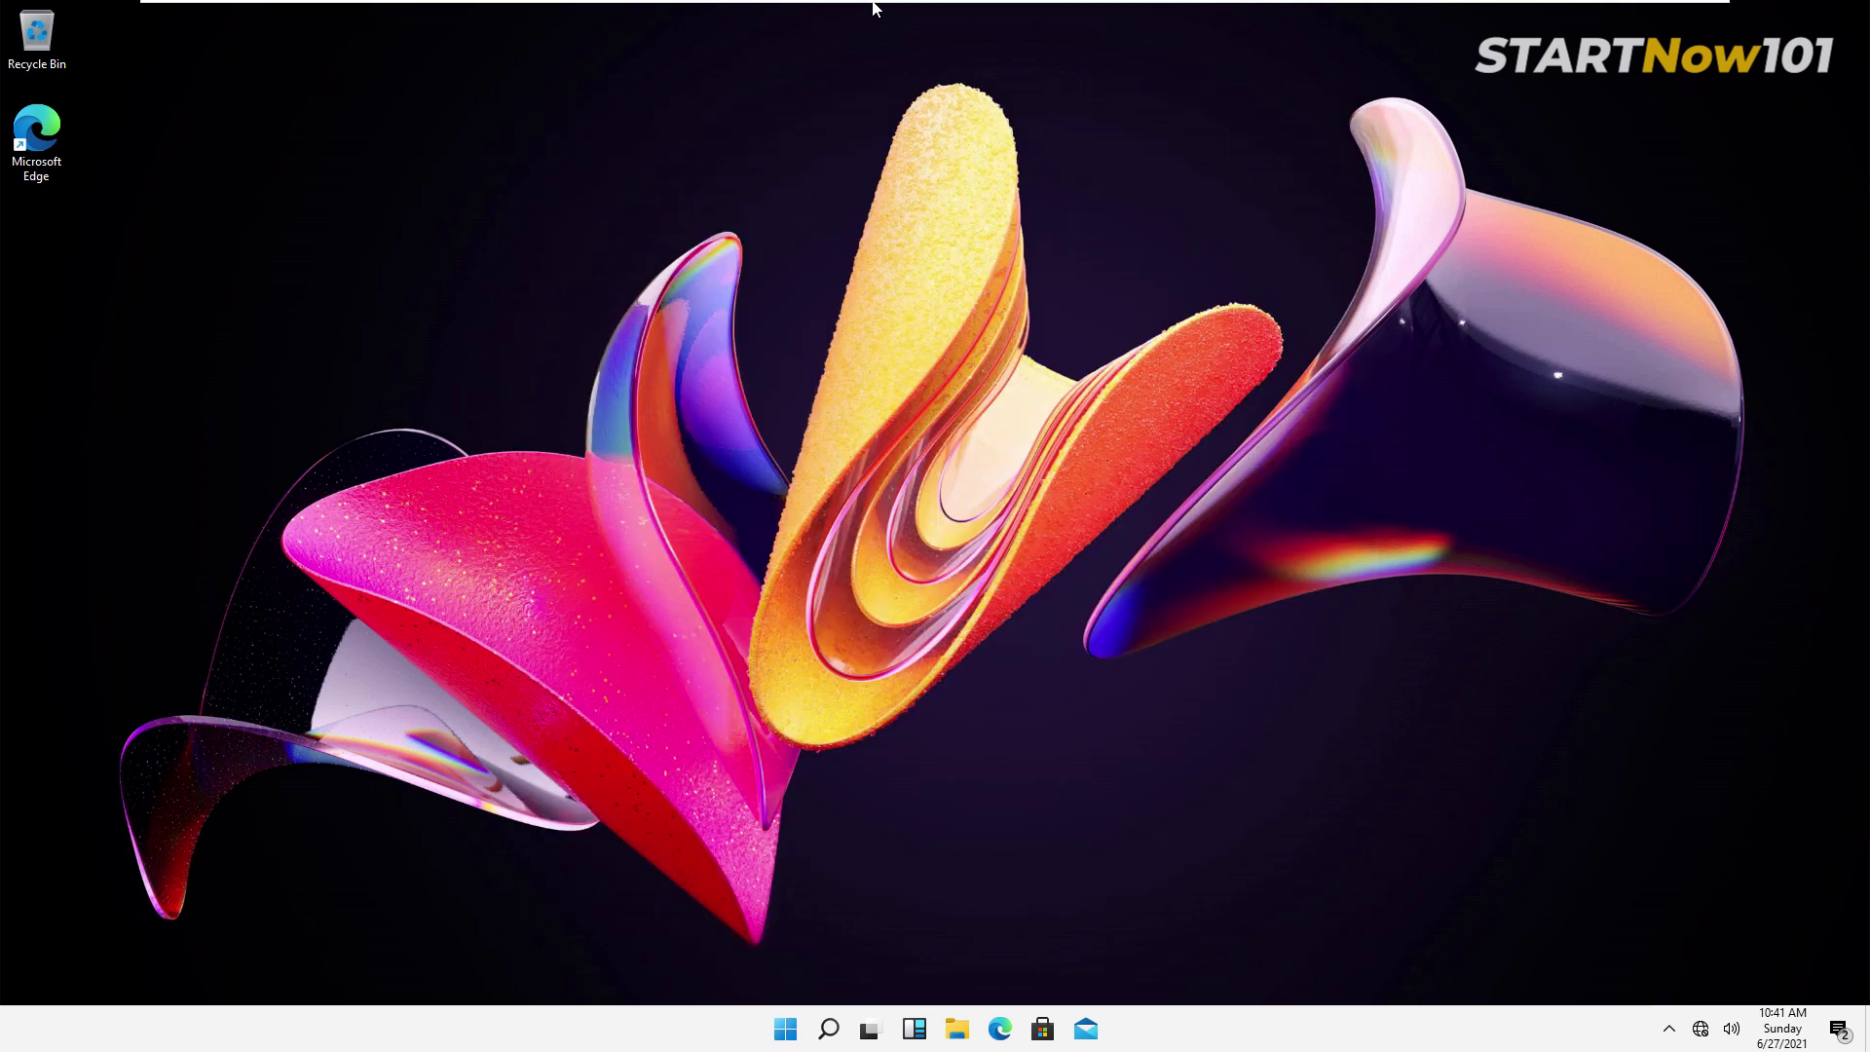
- Confirm the guest network shows connected after refreshing the desktop, then launch Microsoft Store
click(872, 10)
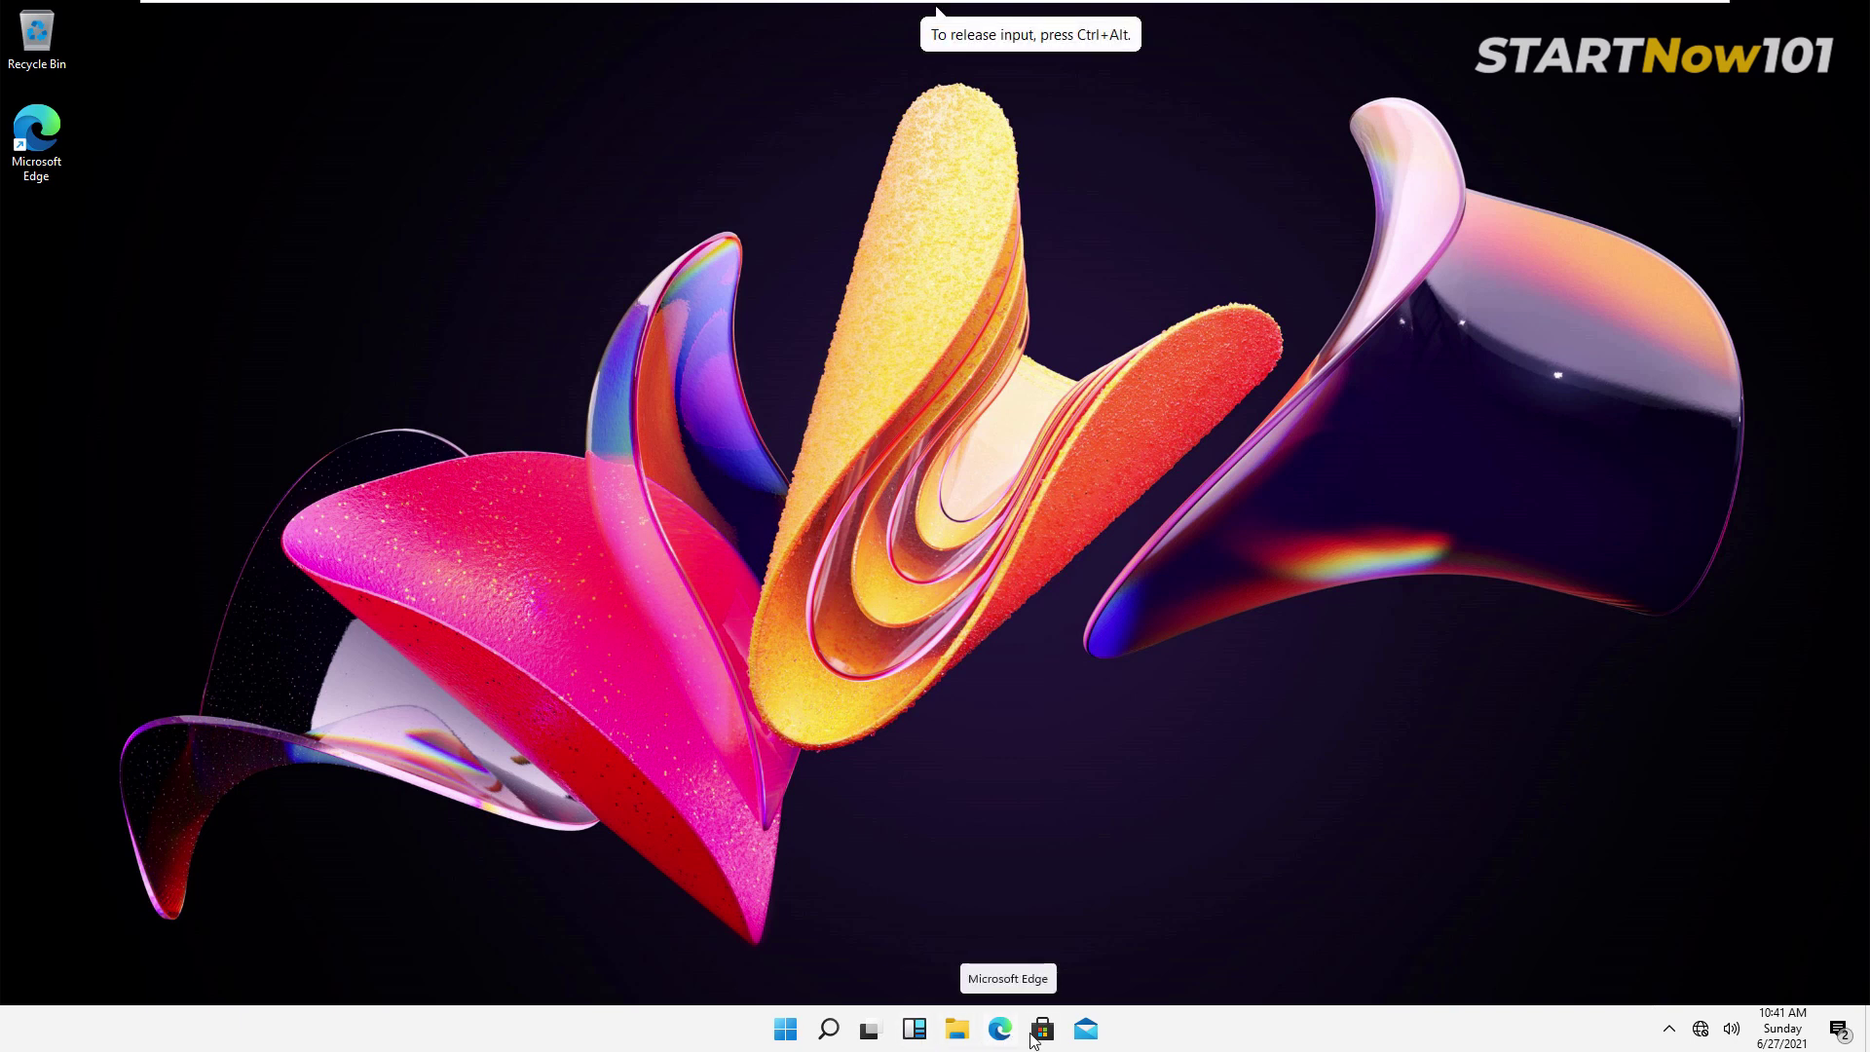
click(1701, 1029)
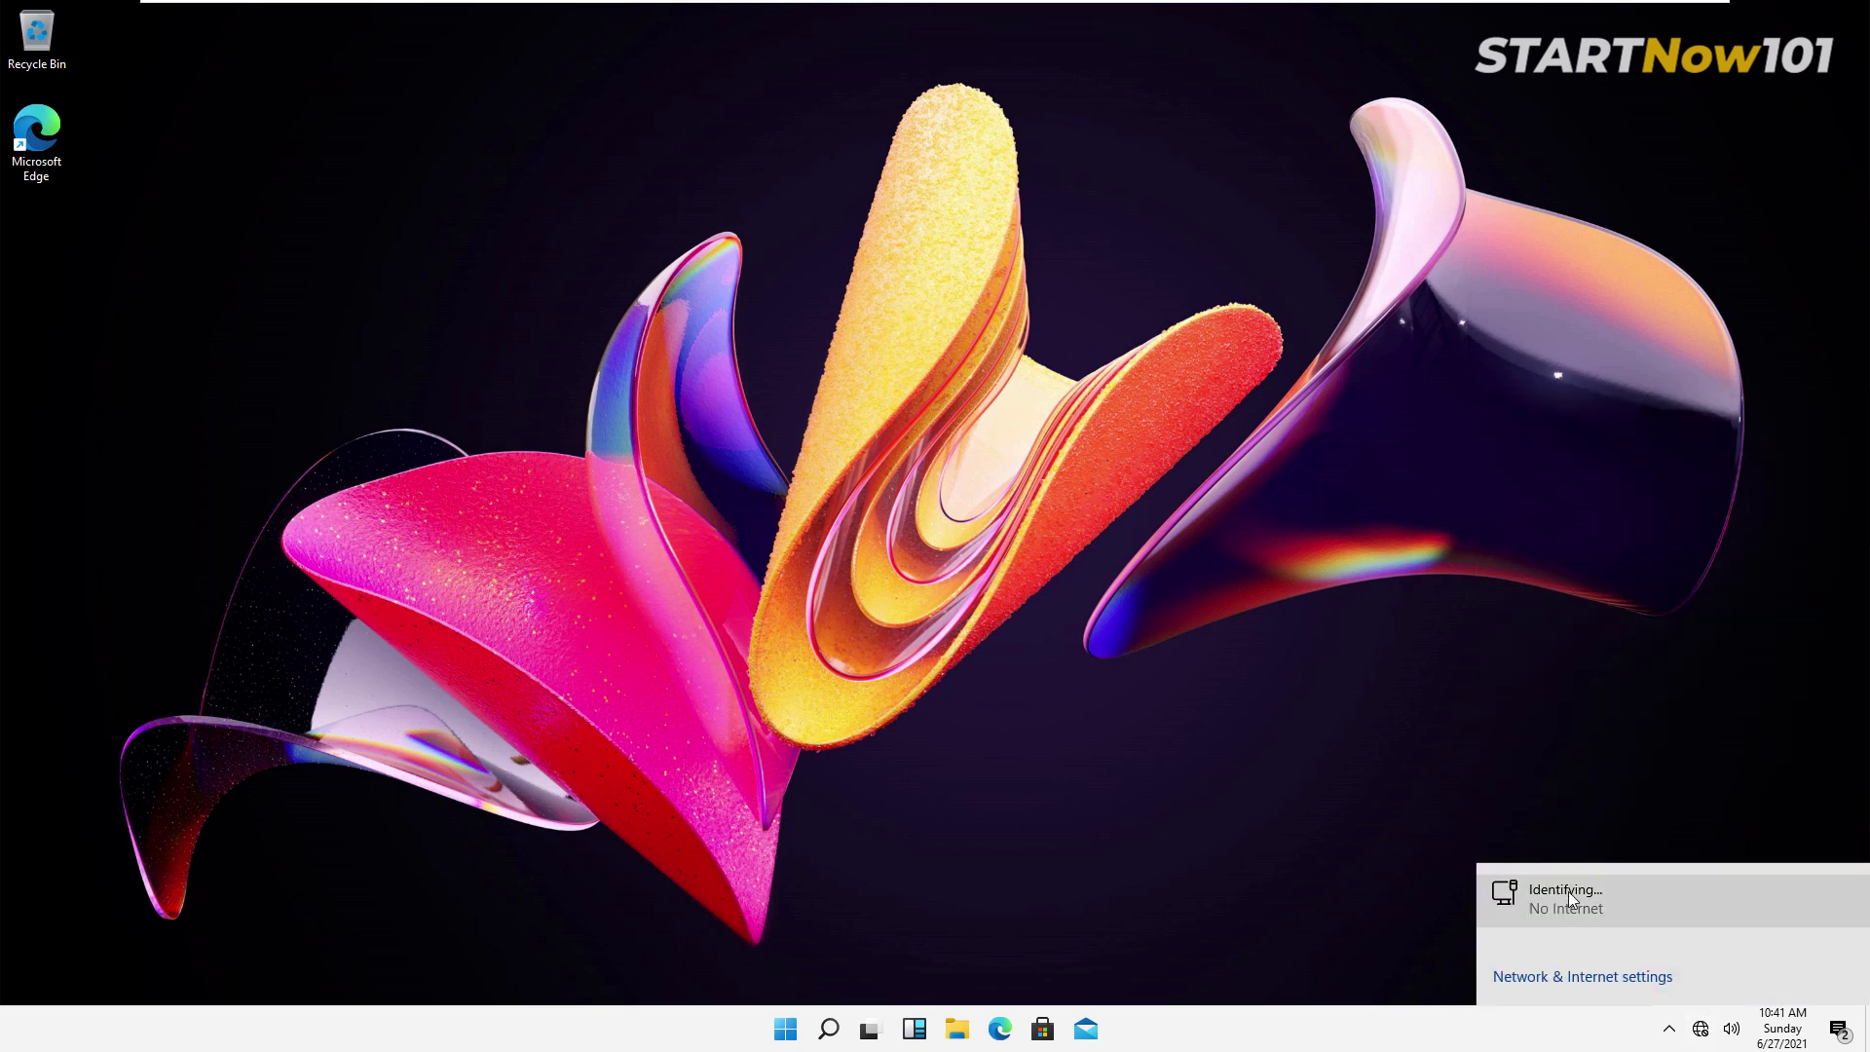
right_click(1173, 503)
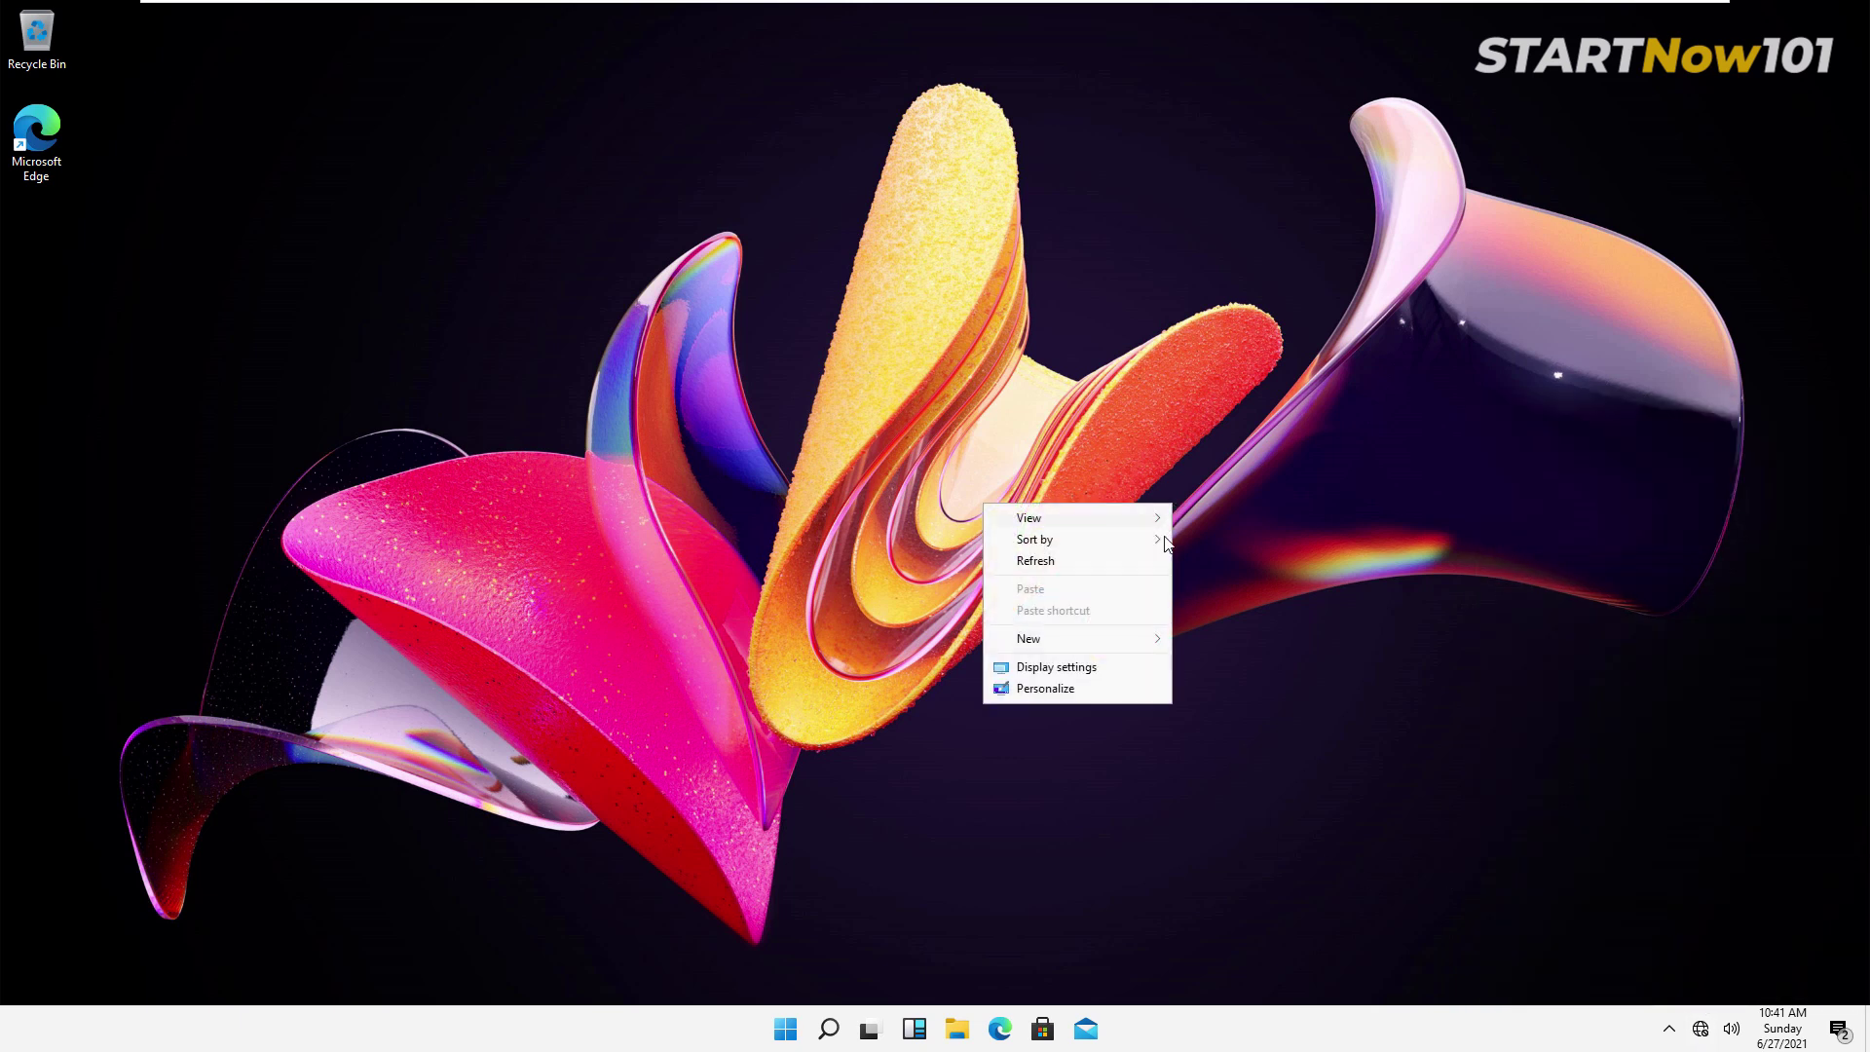
click(1113, 562)
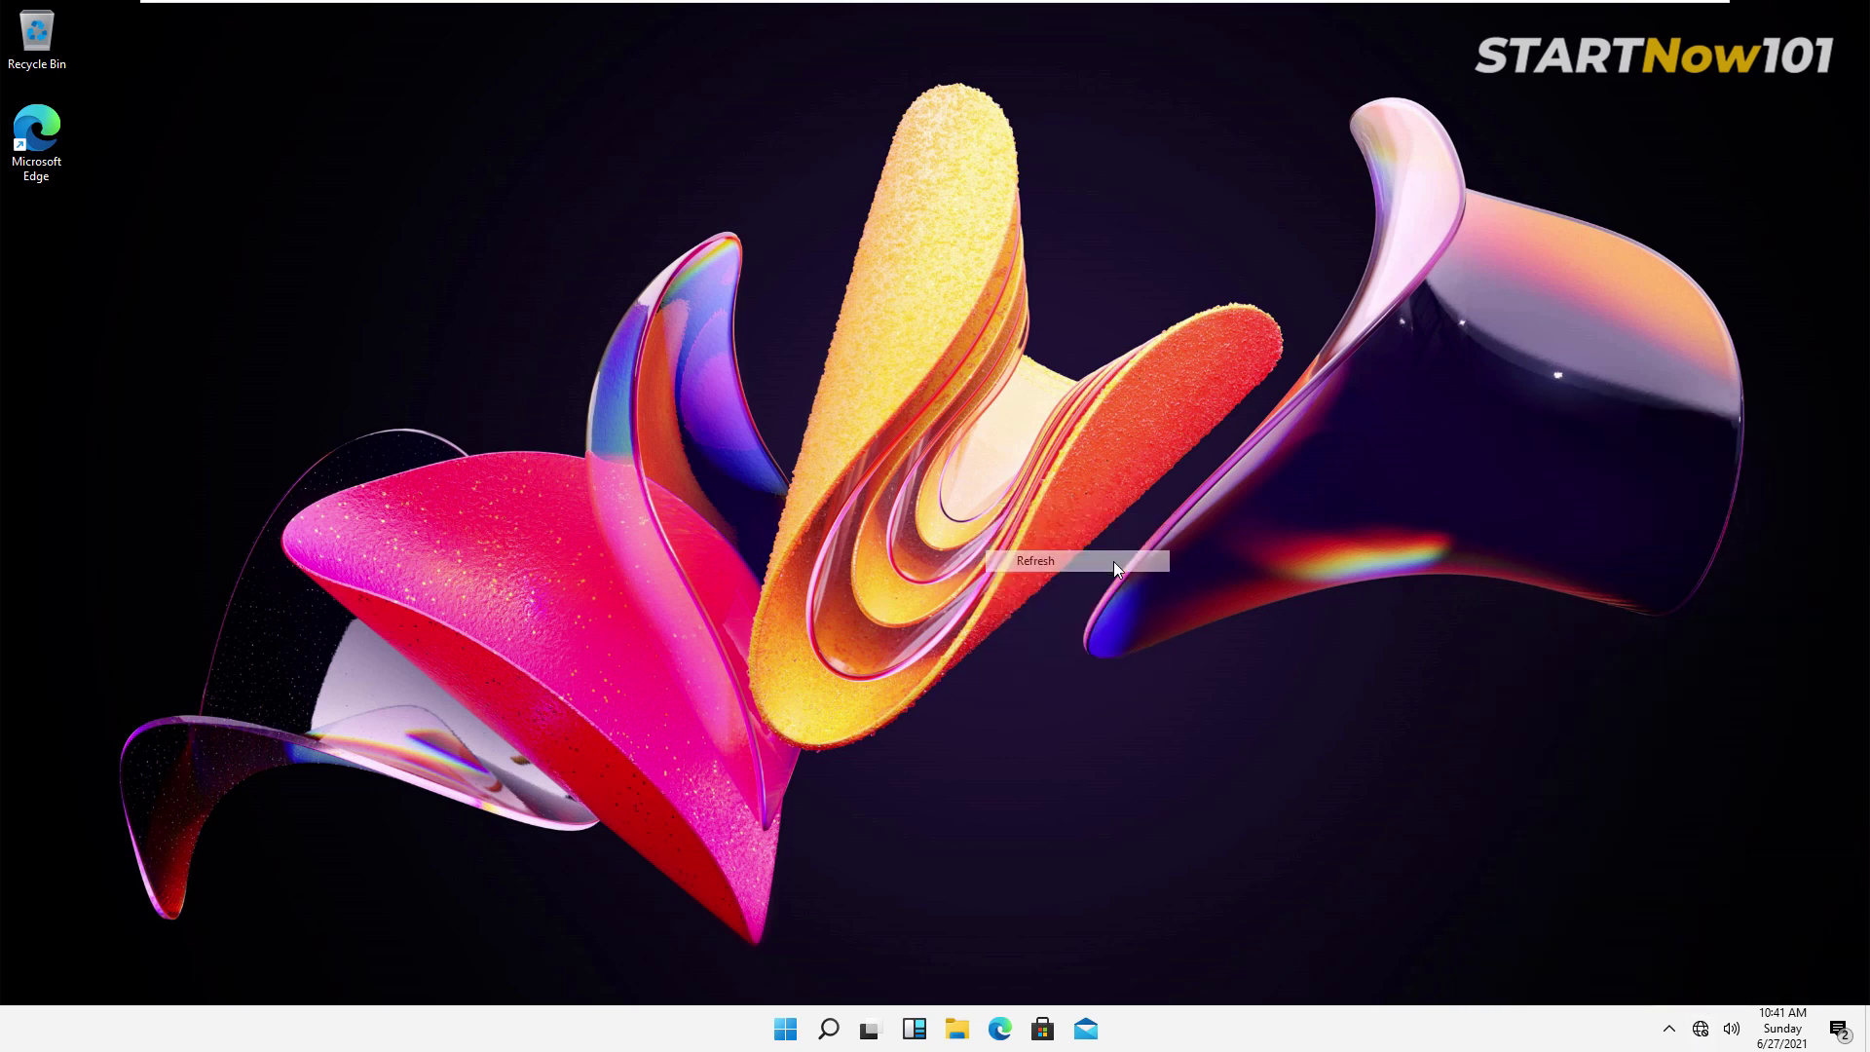
click(1703, 1030)
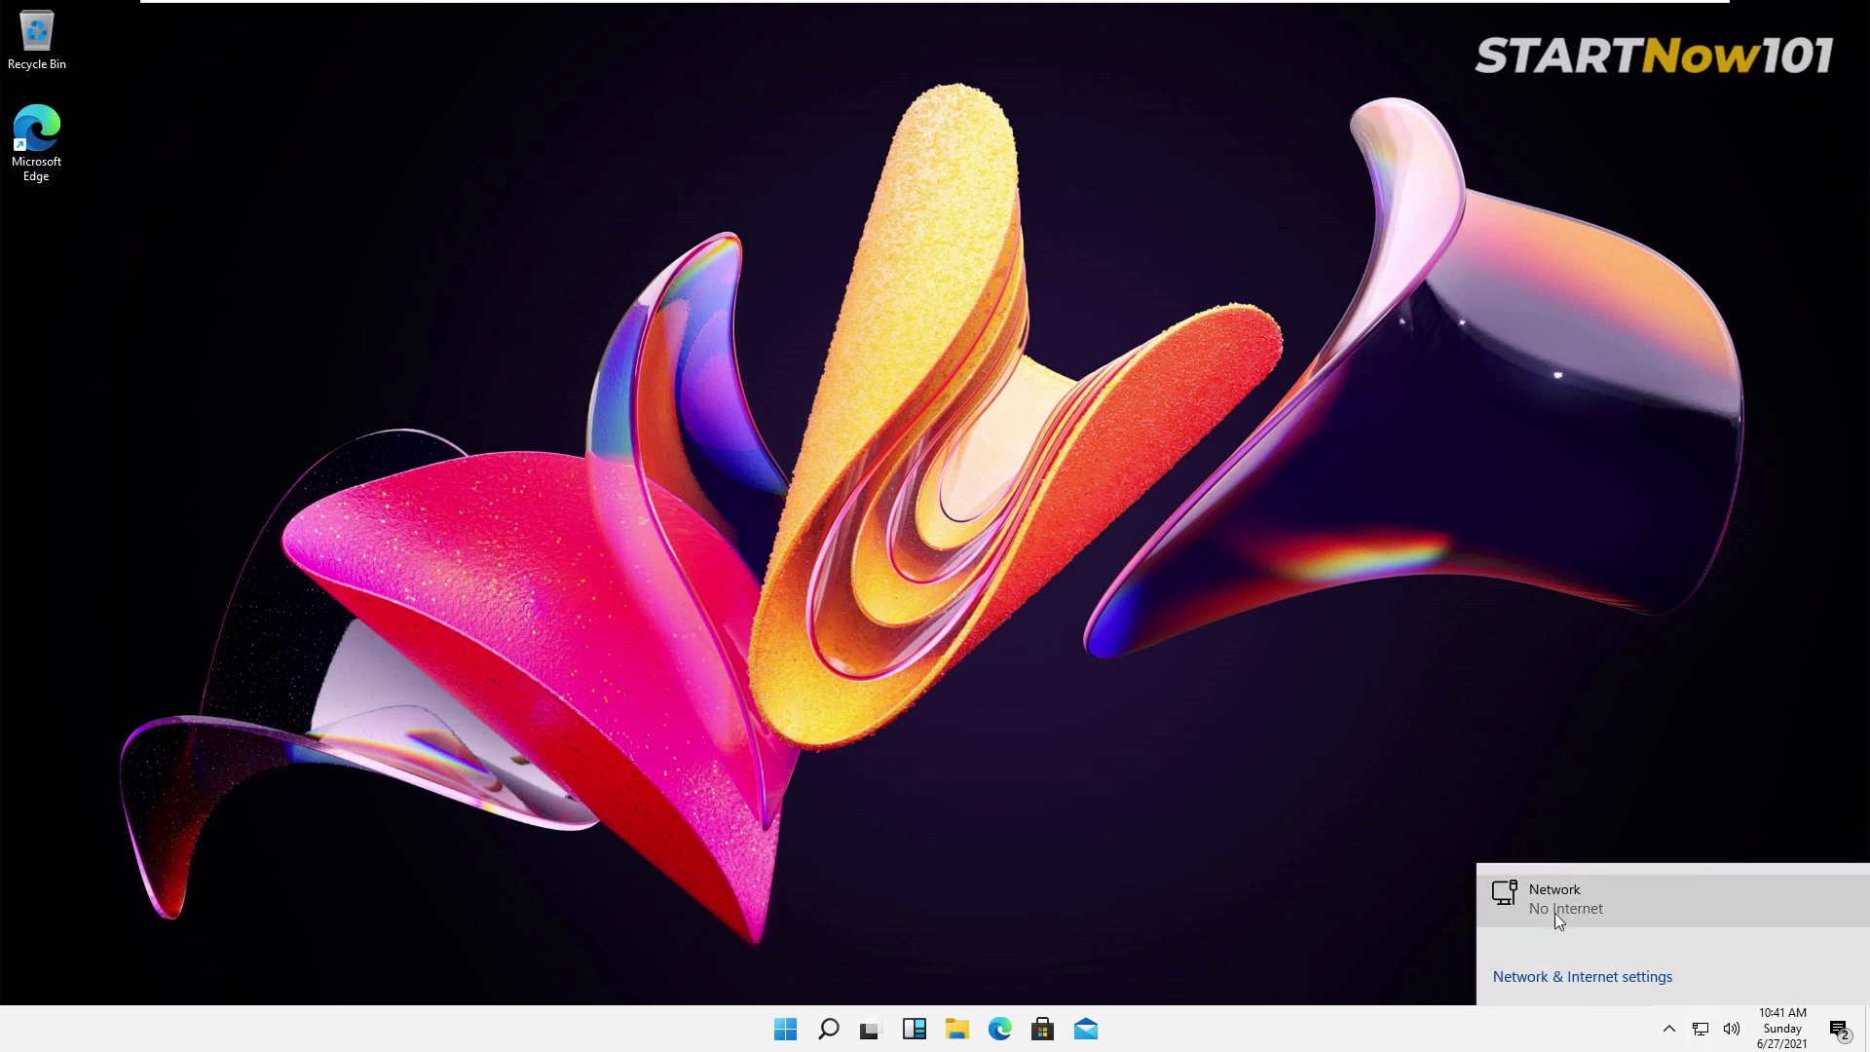
click(1386, 844)
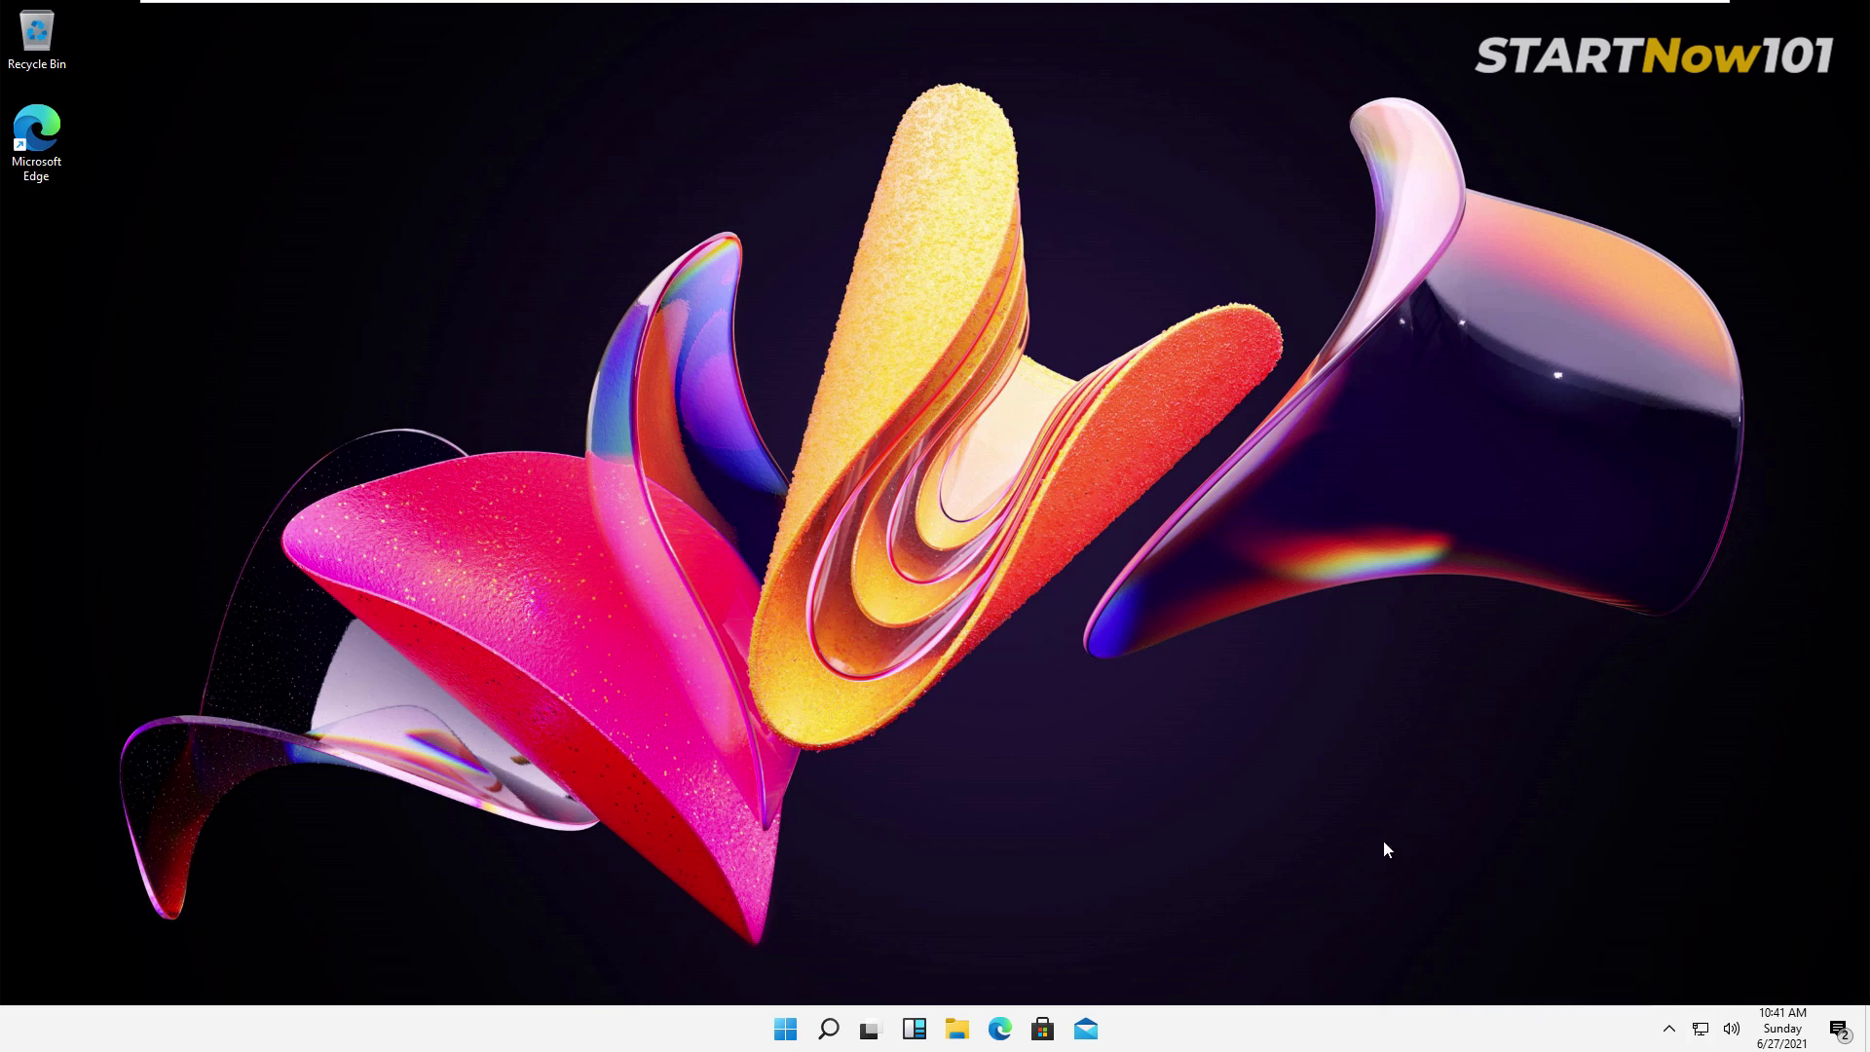
click(1042, 1029)
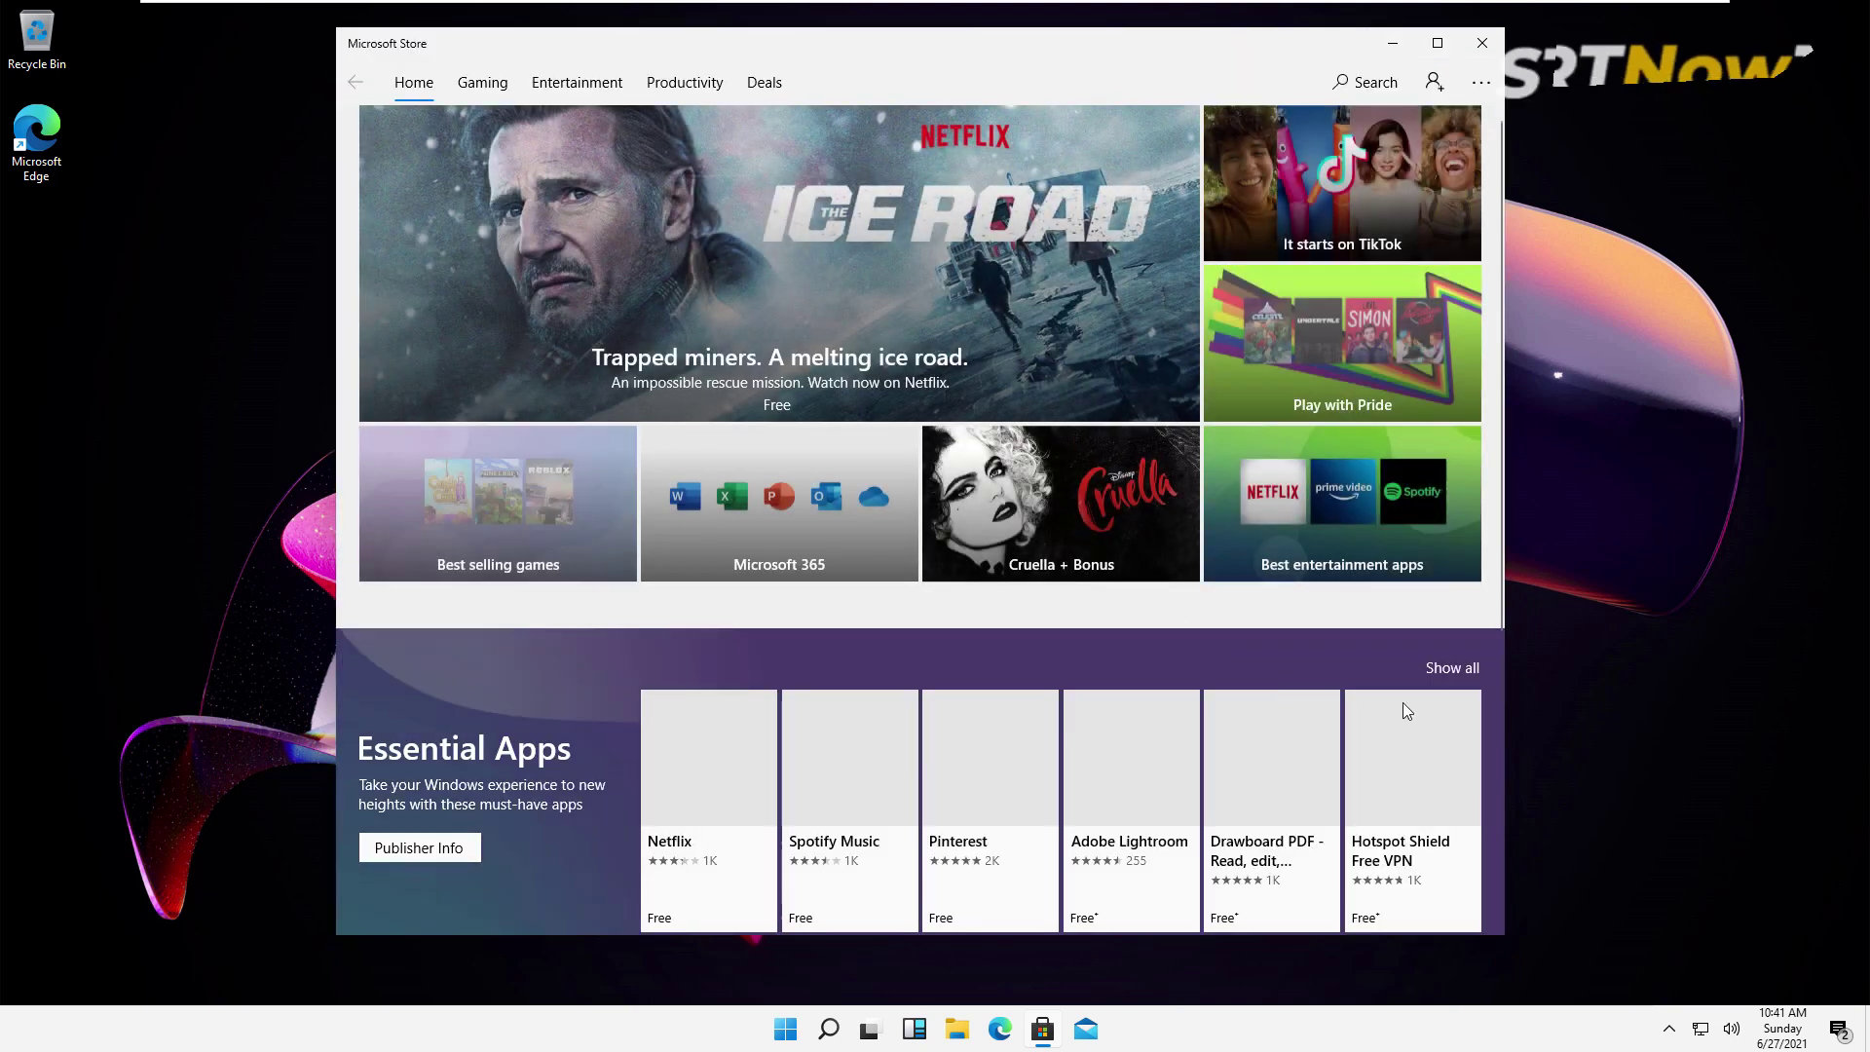
scroll(897, 378, down, 3)
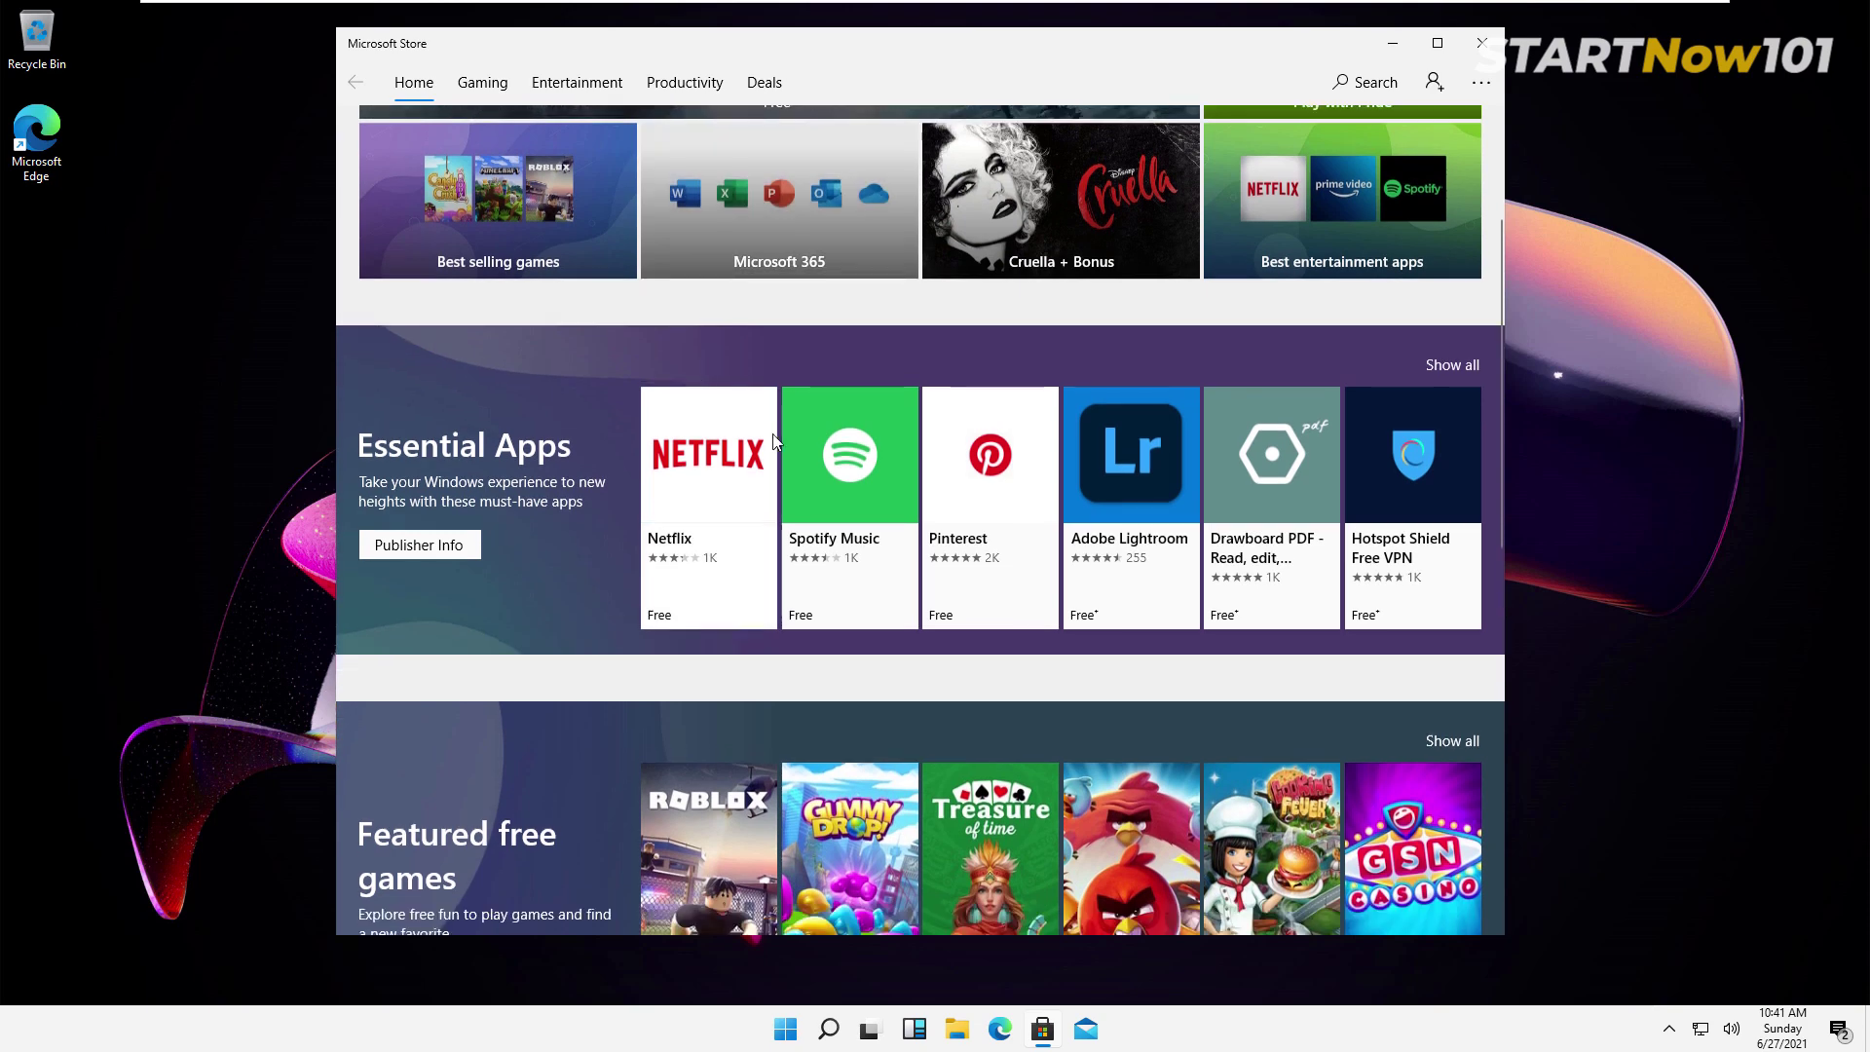
scroll(772, 434, down, 5)
scroll(983, 516, down, 2)
scroll(986, 489, down, 2)
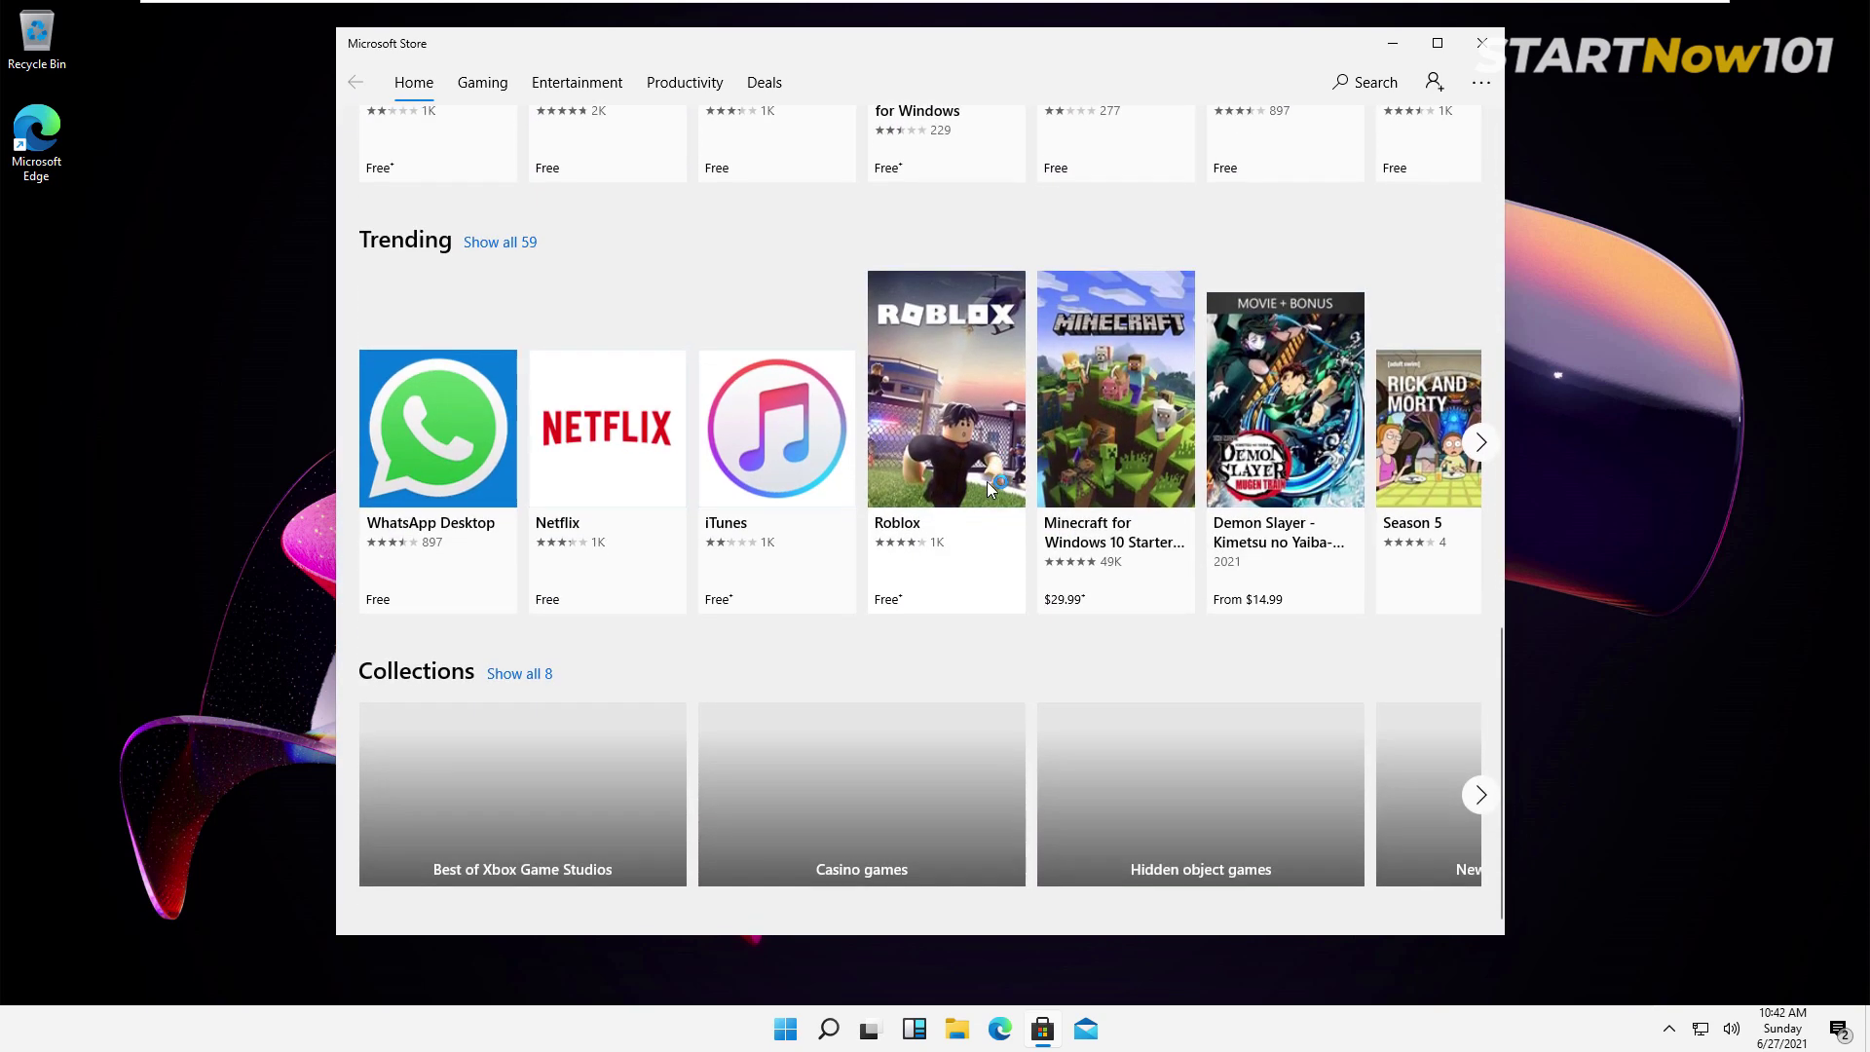
scroll(987, 481, up, 10)
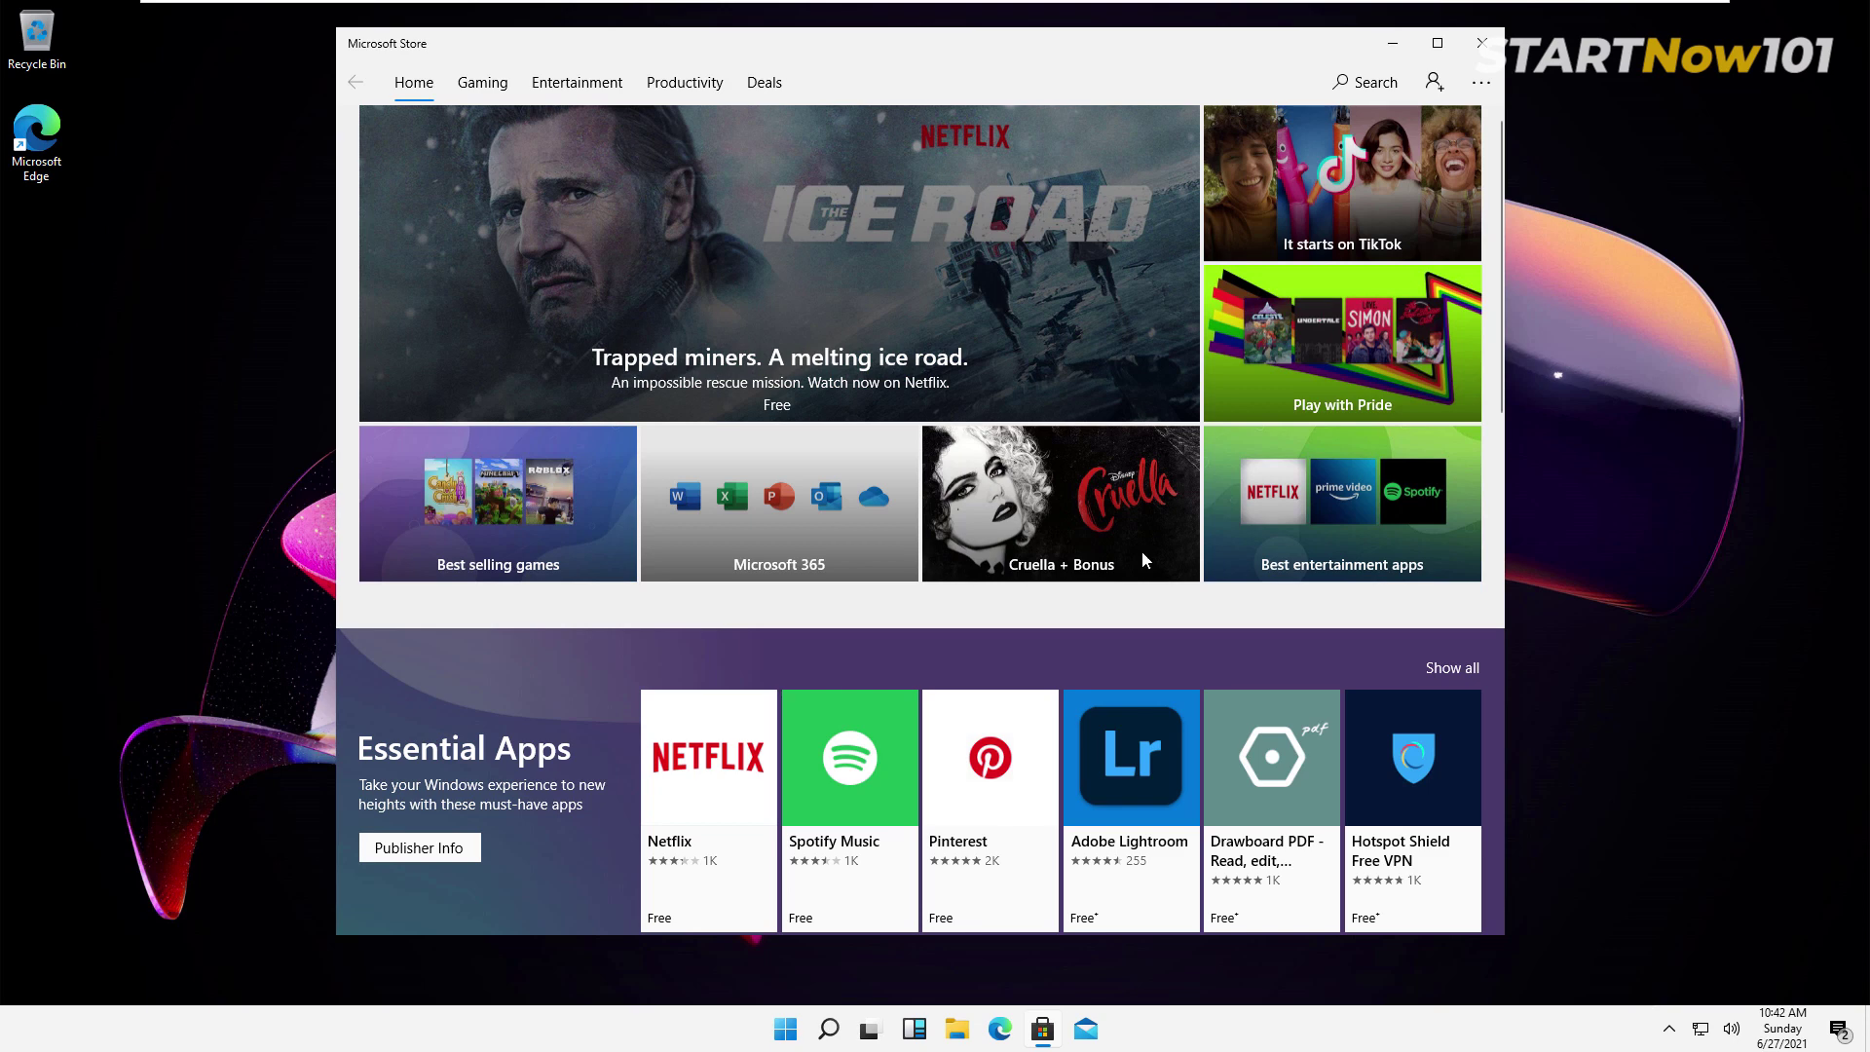
scroll(1209, 616, down, 3)
scroll(1195, 574, down, 2)
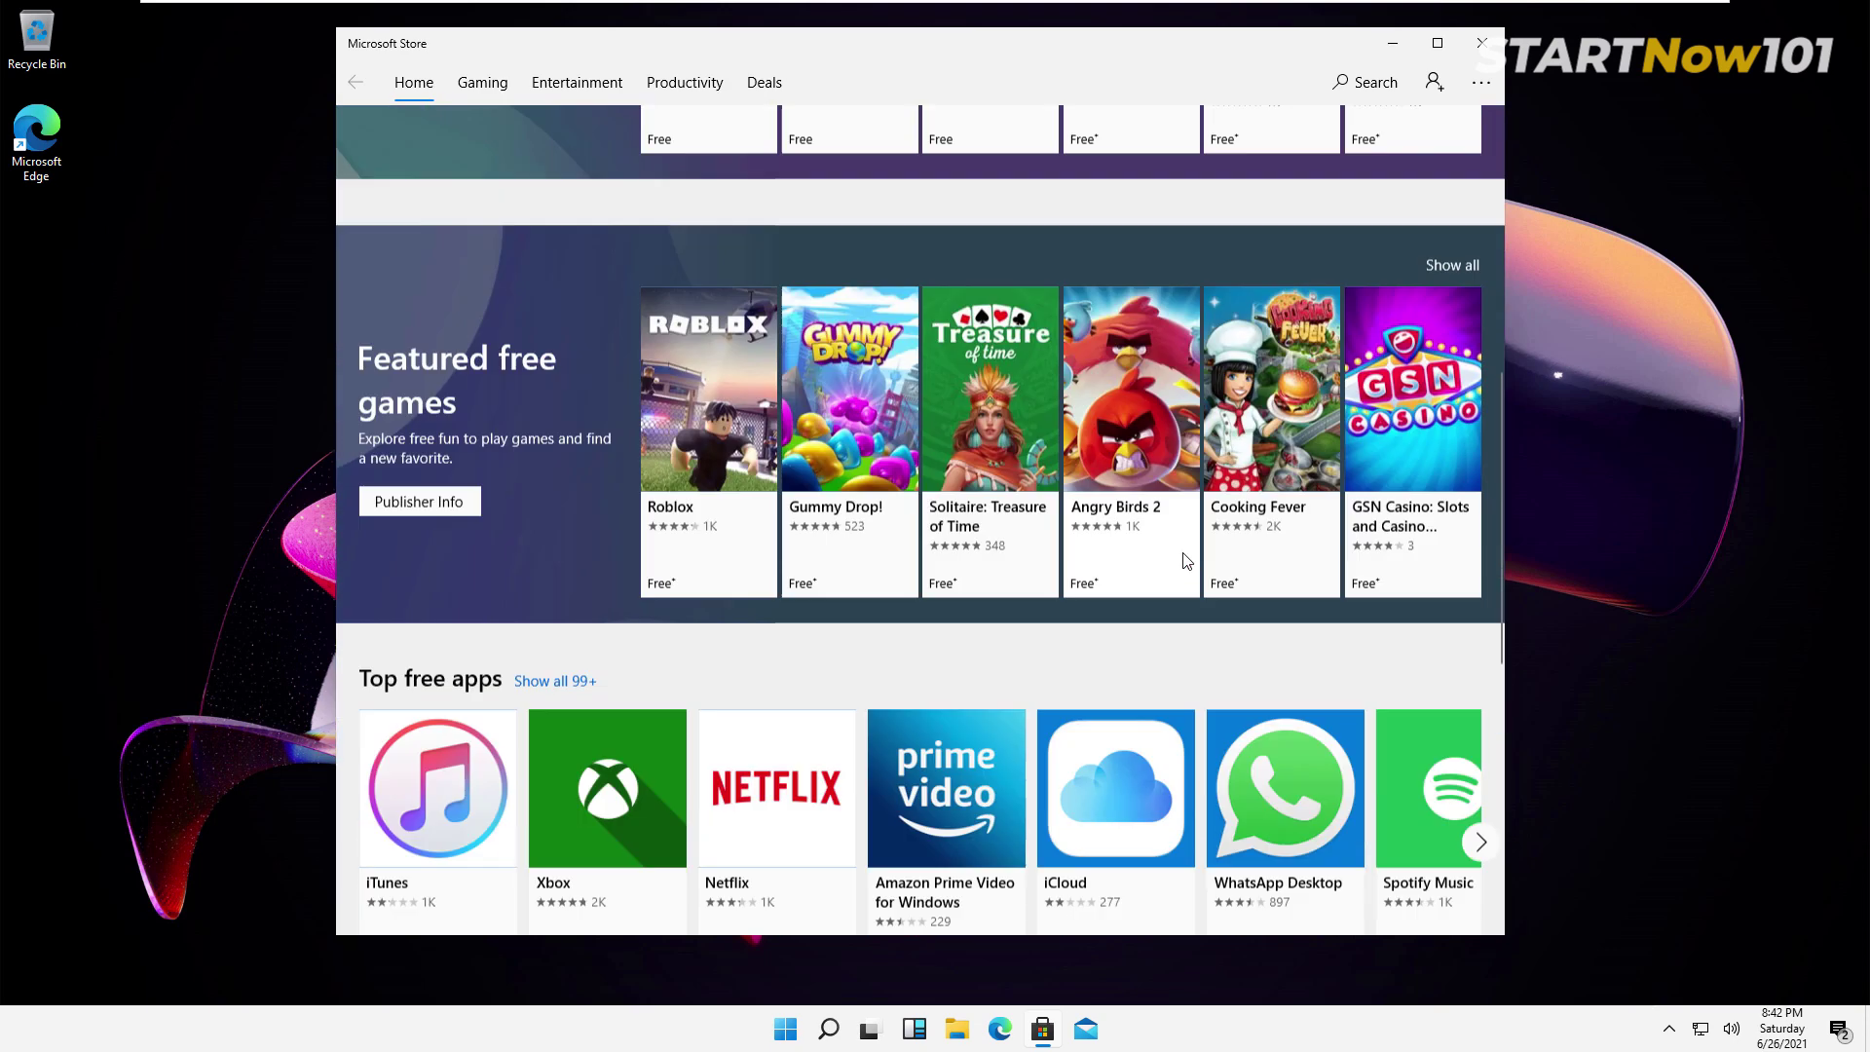
scroll(1170, 526, down, 2)
scroll(1171, 527, down, 3)
scroll(1175, 531, up, 3)
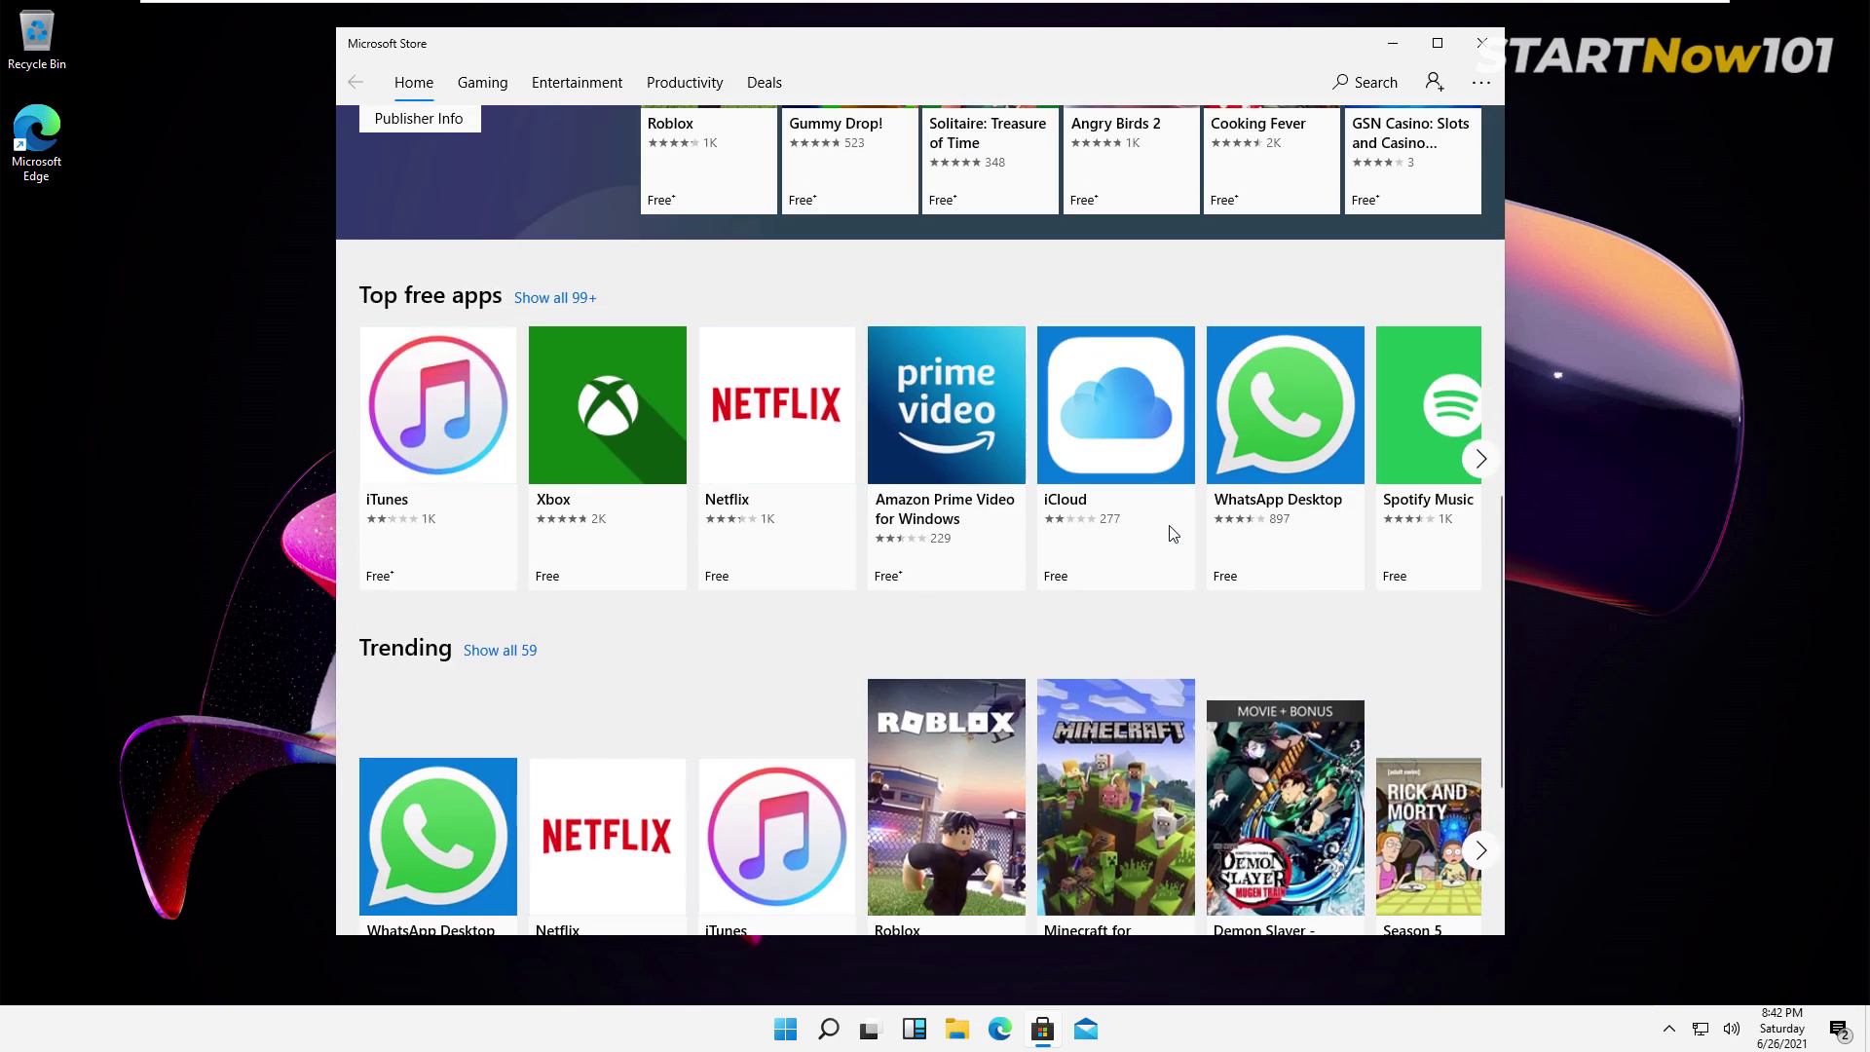
scroll(1193, 539, down, 3)
scroll(1217, 560, up, 1)
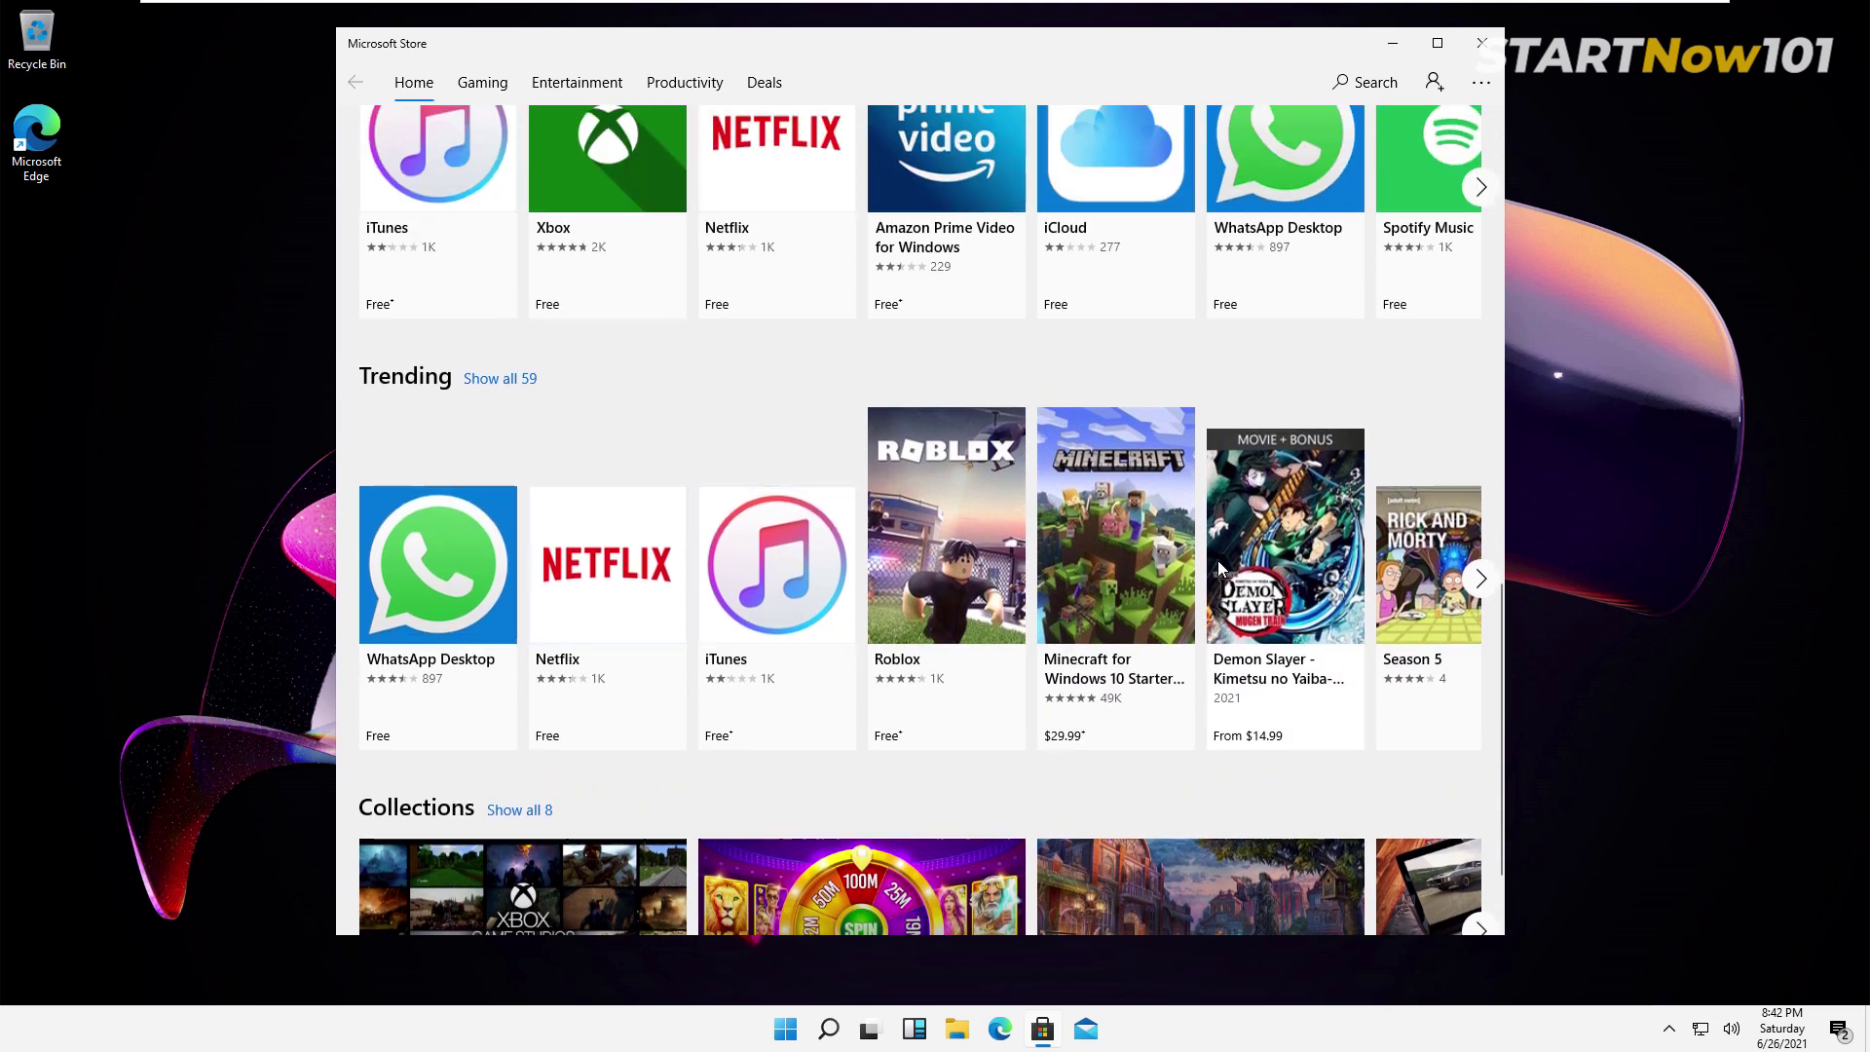
scroll(1228, 554, up, 4)
scroll(1235, 547, up, 5)
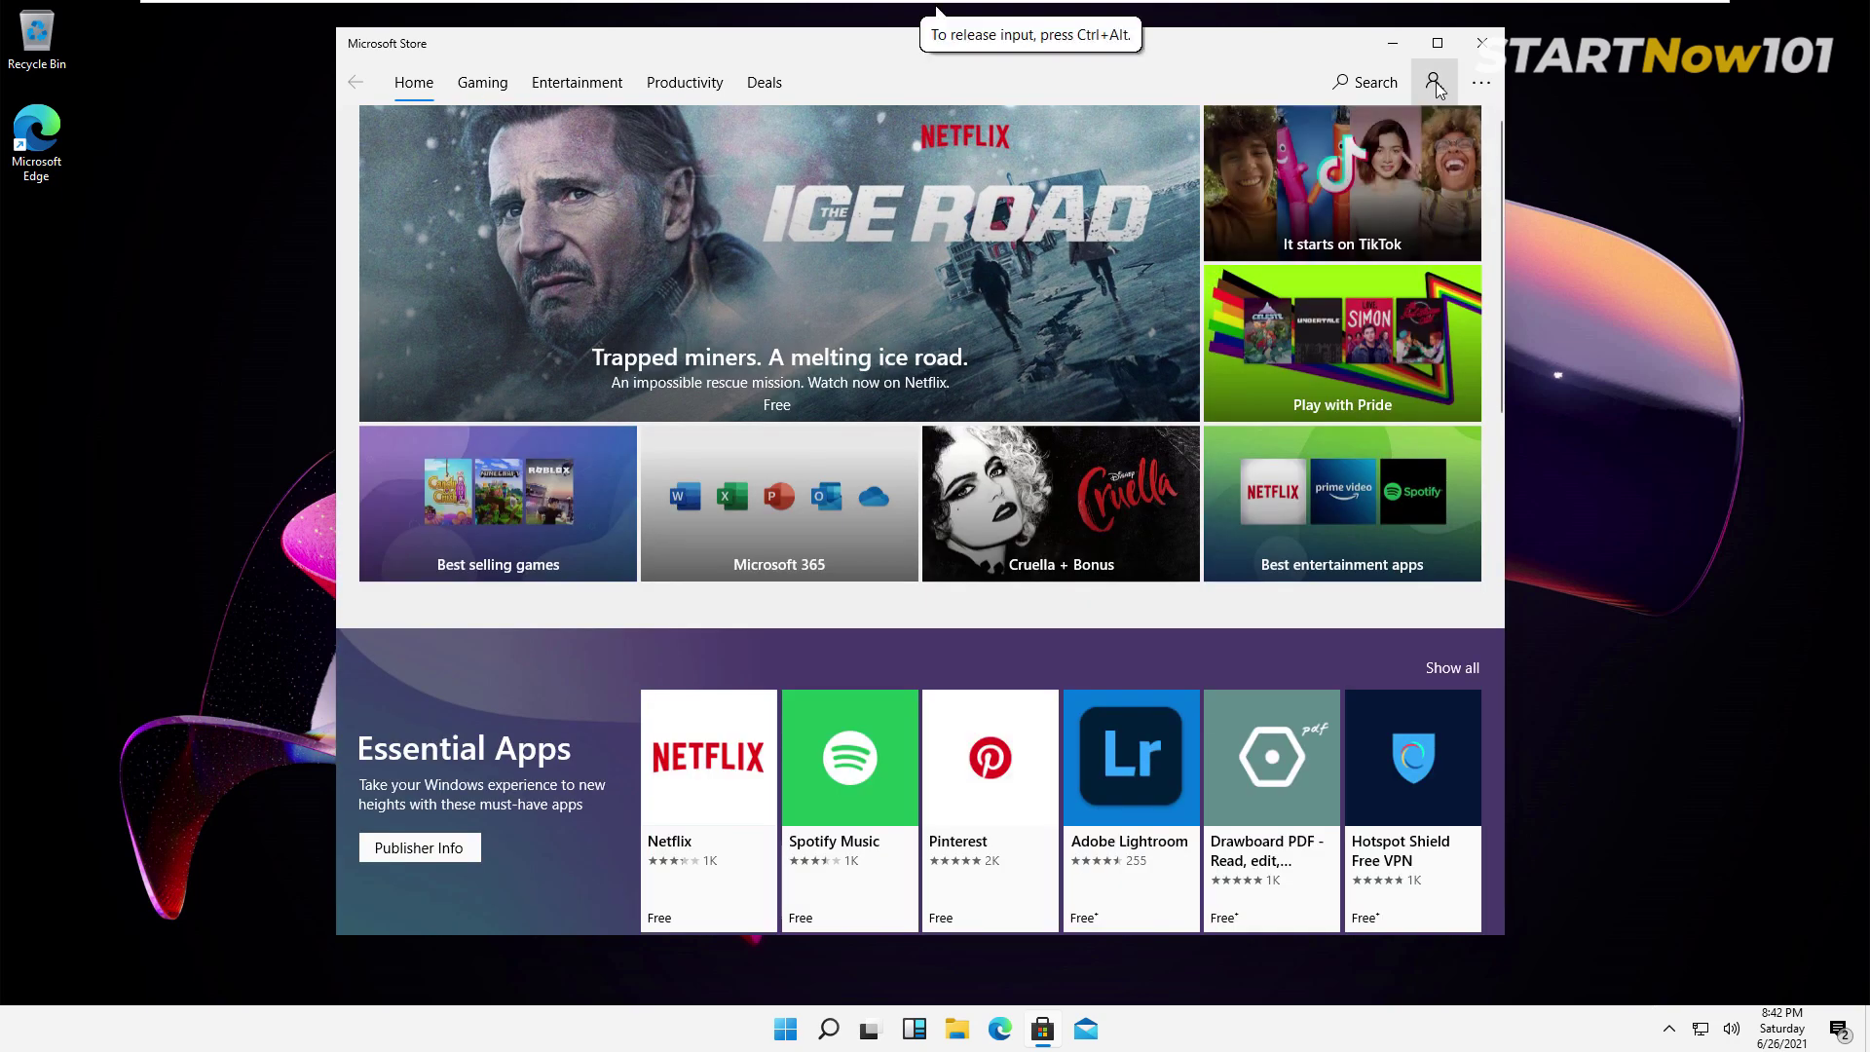
- Close Microsoft Store and bring up the Start menu with its pinned apps
click(1479, 42)
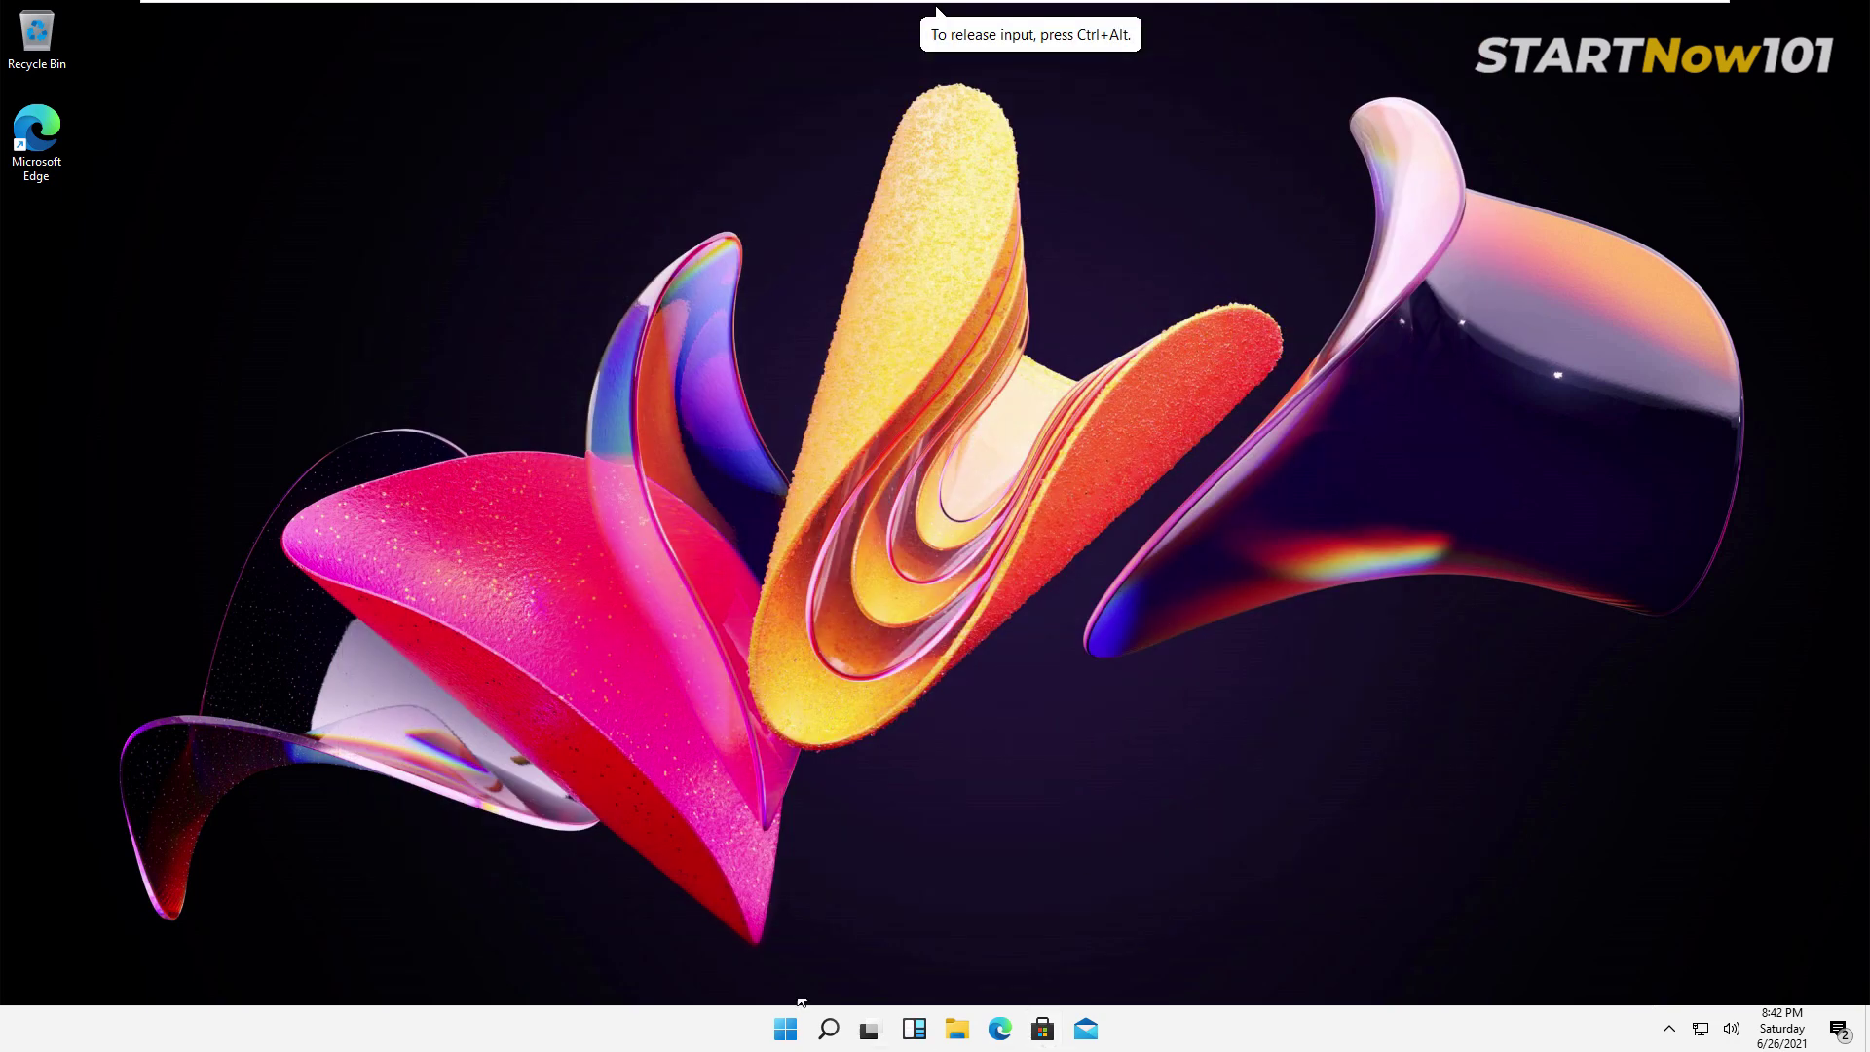
right_click(854, 248)
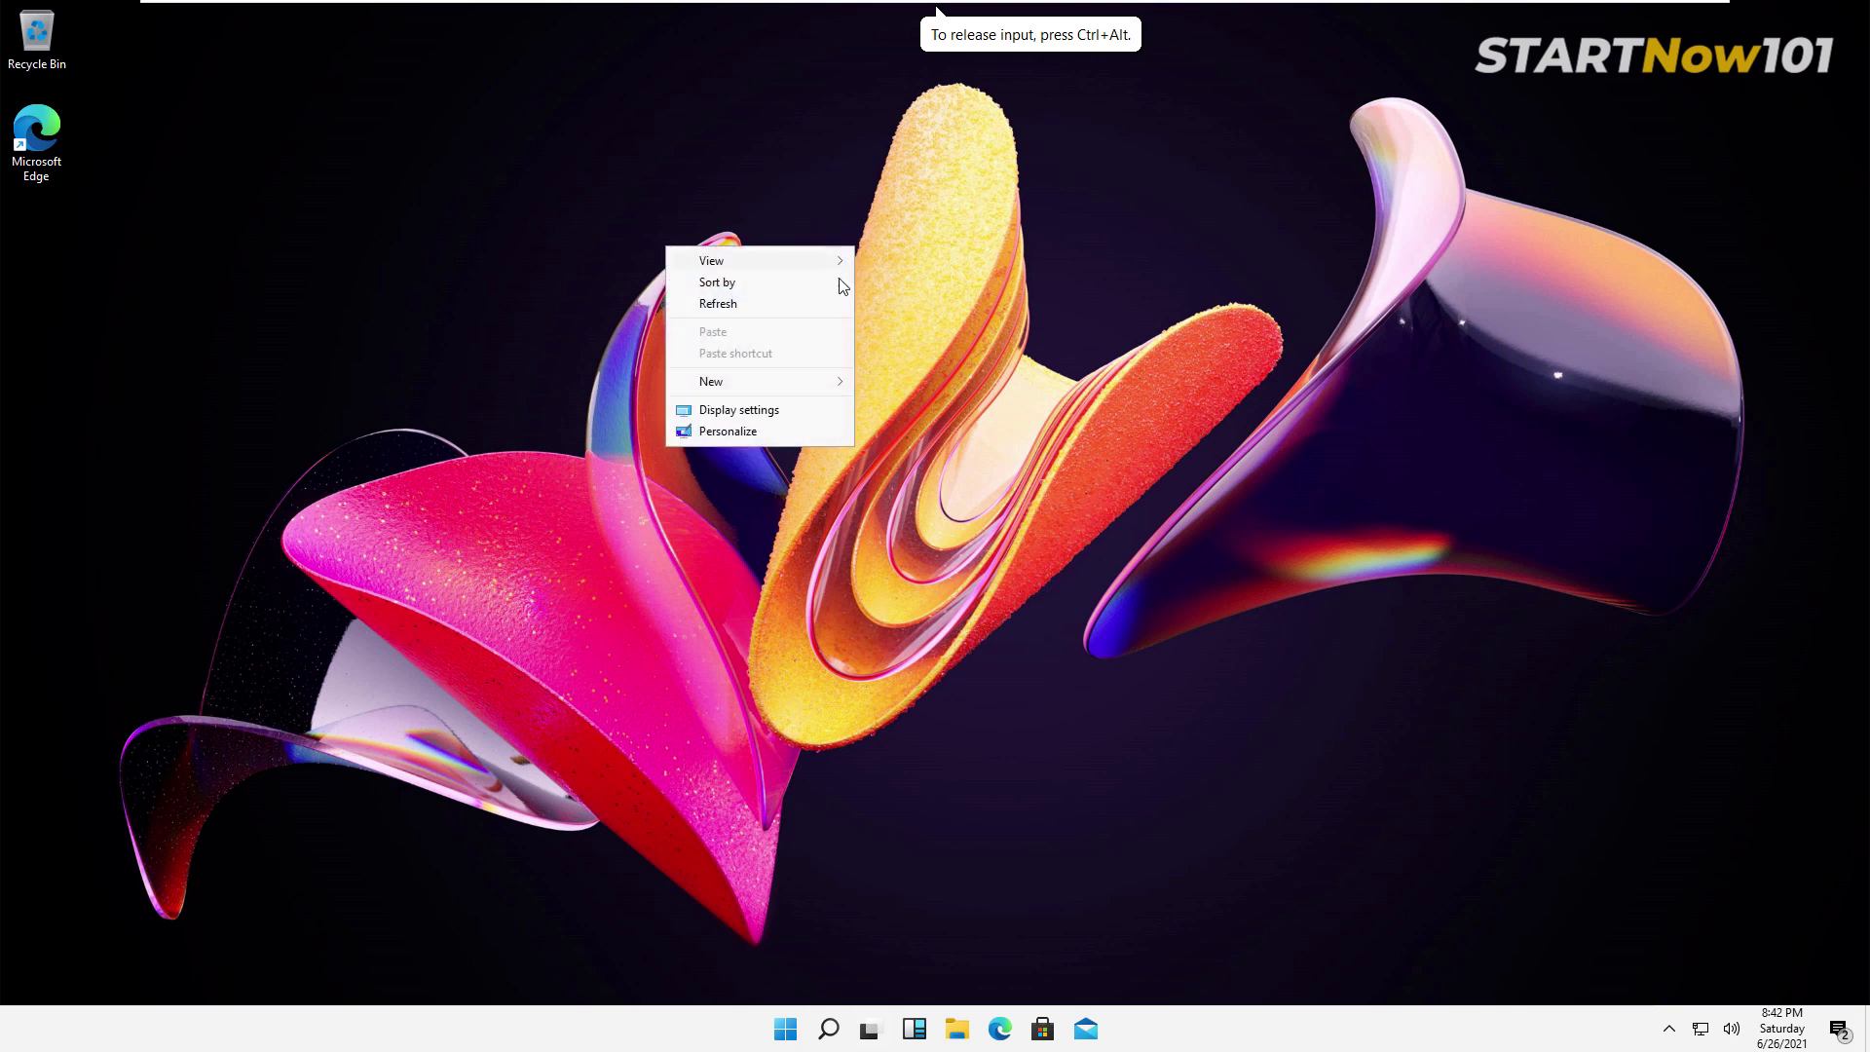
click(790, 305)
click(785, 1032)
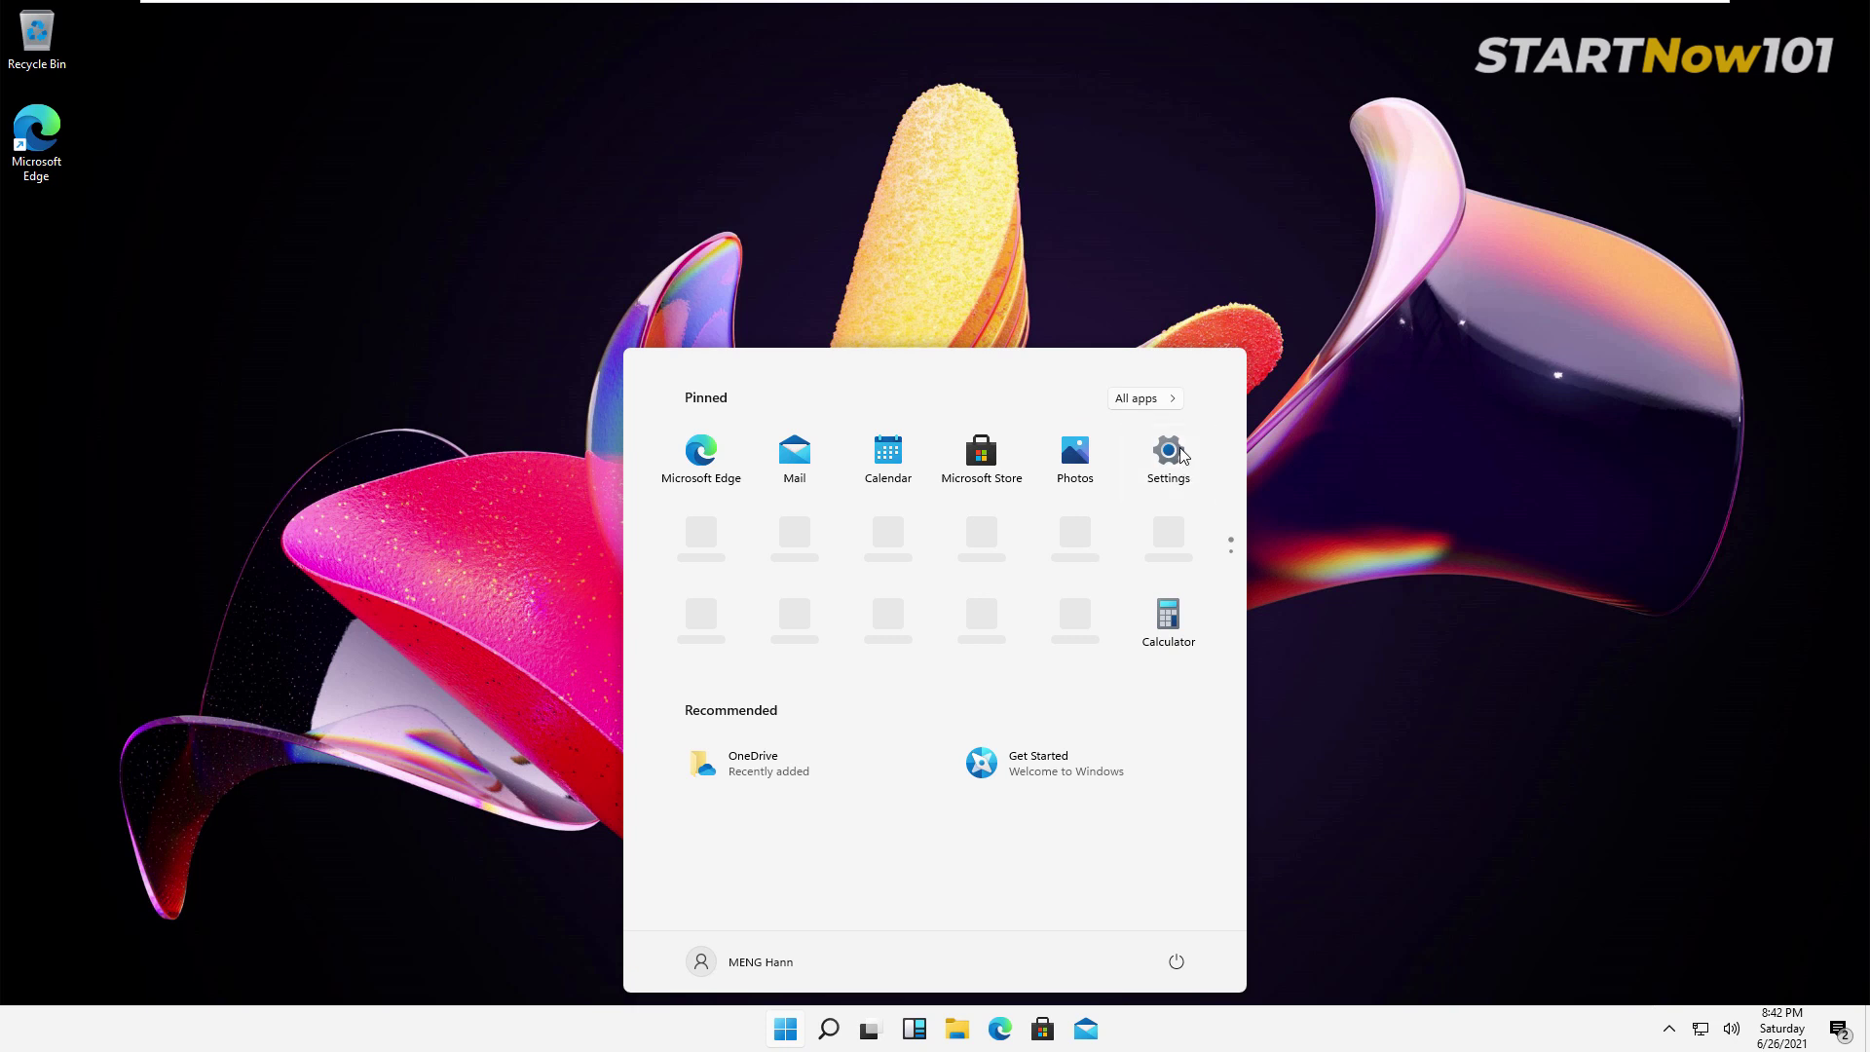
- Open Settings from Start, view the System > Display page, then close Settings
click(1170, 453)
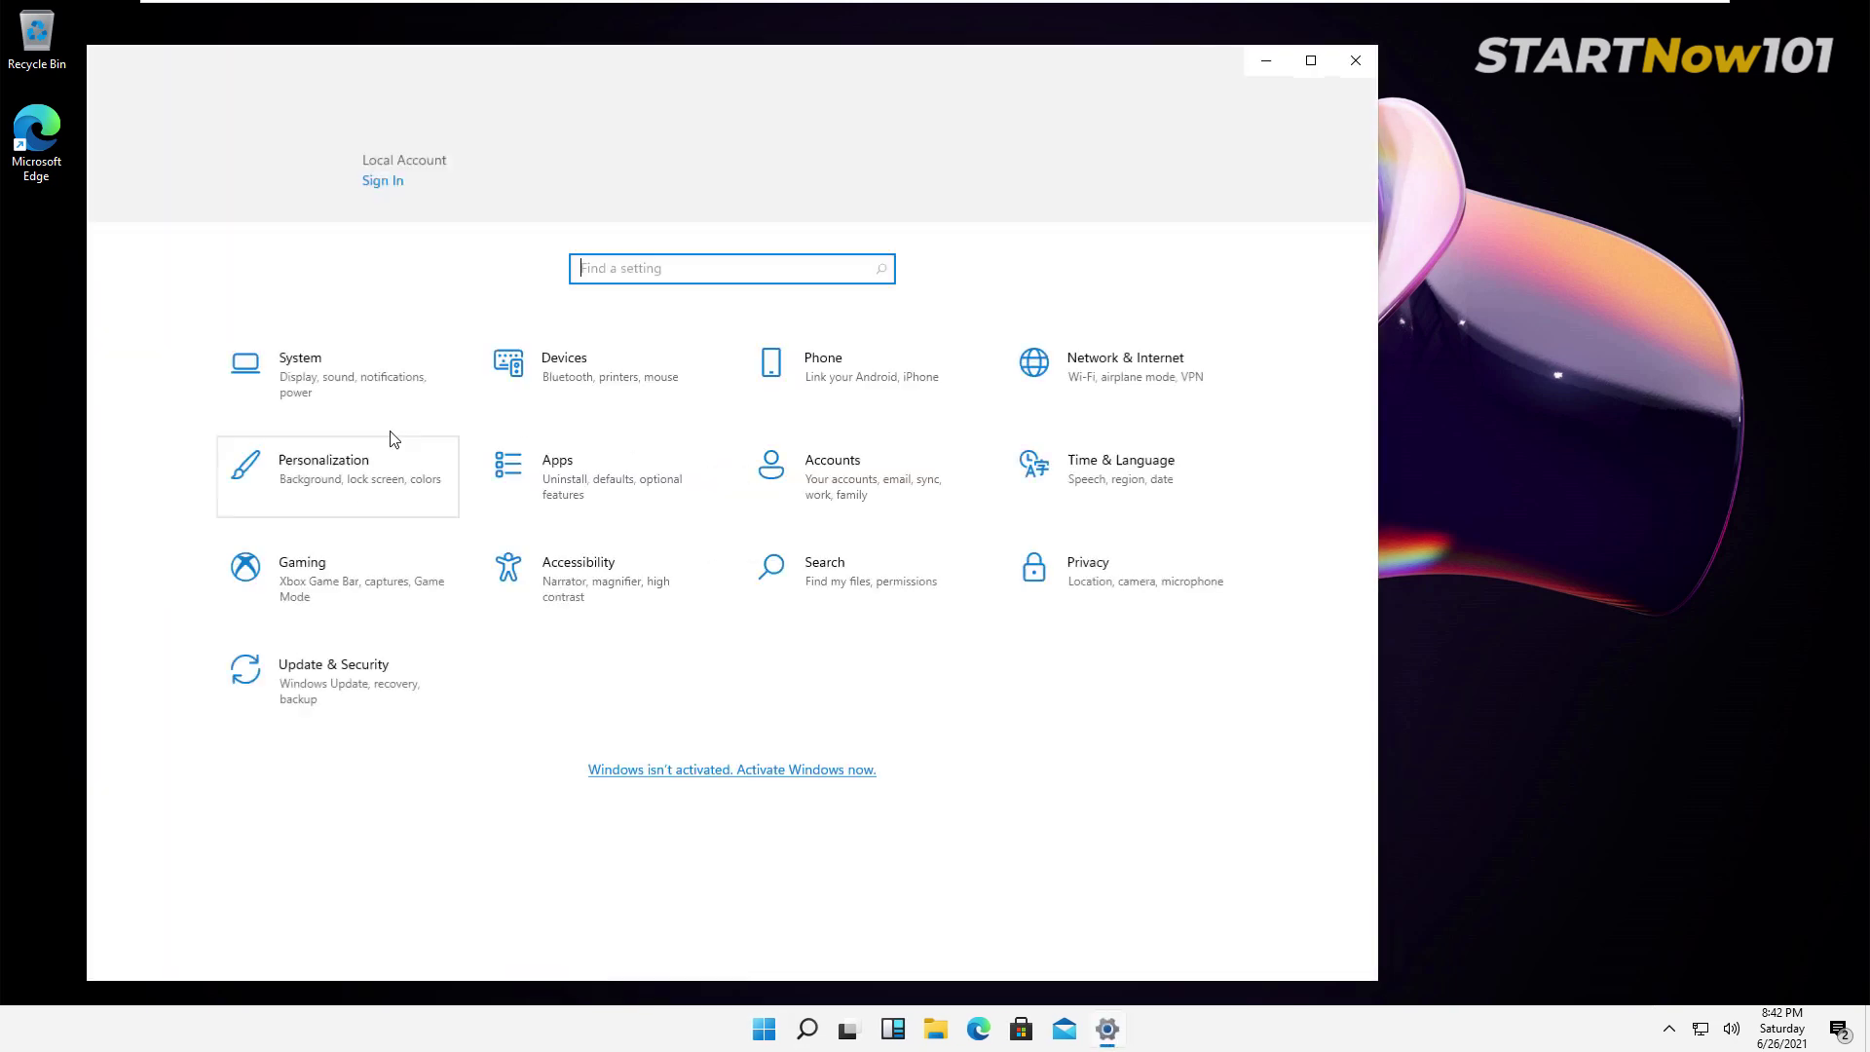
click(358, 369)
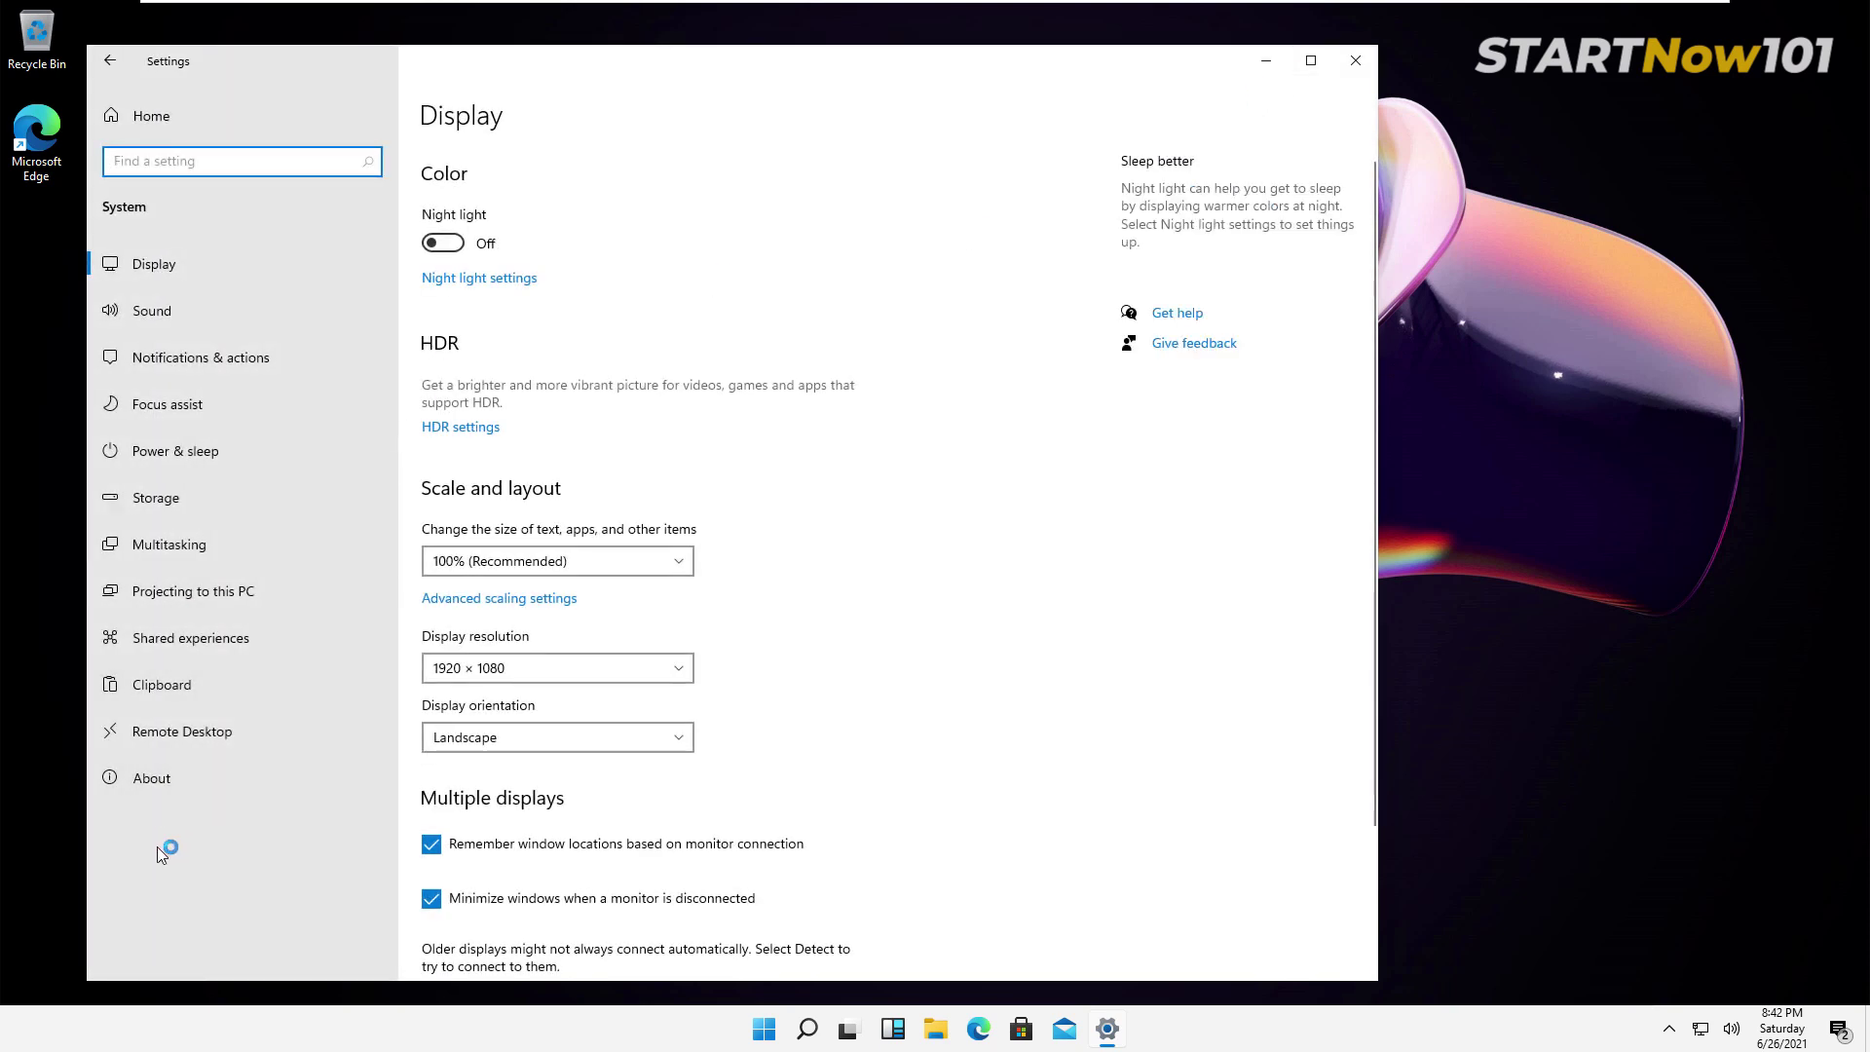
click(163, 282)
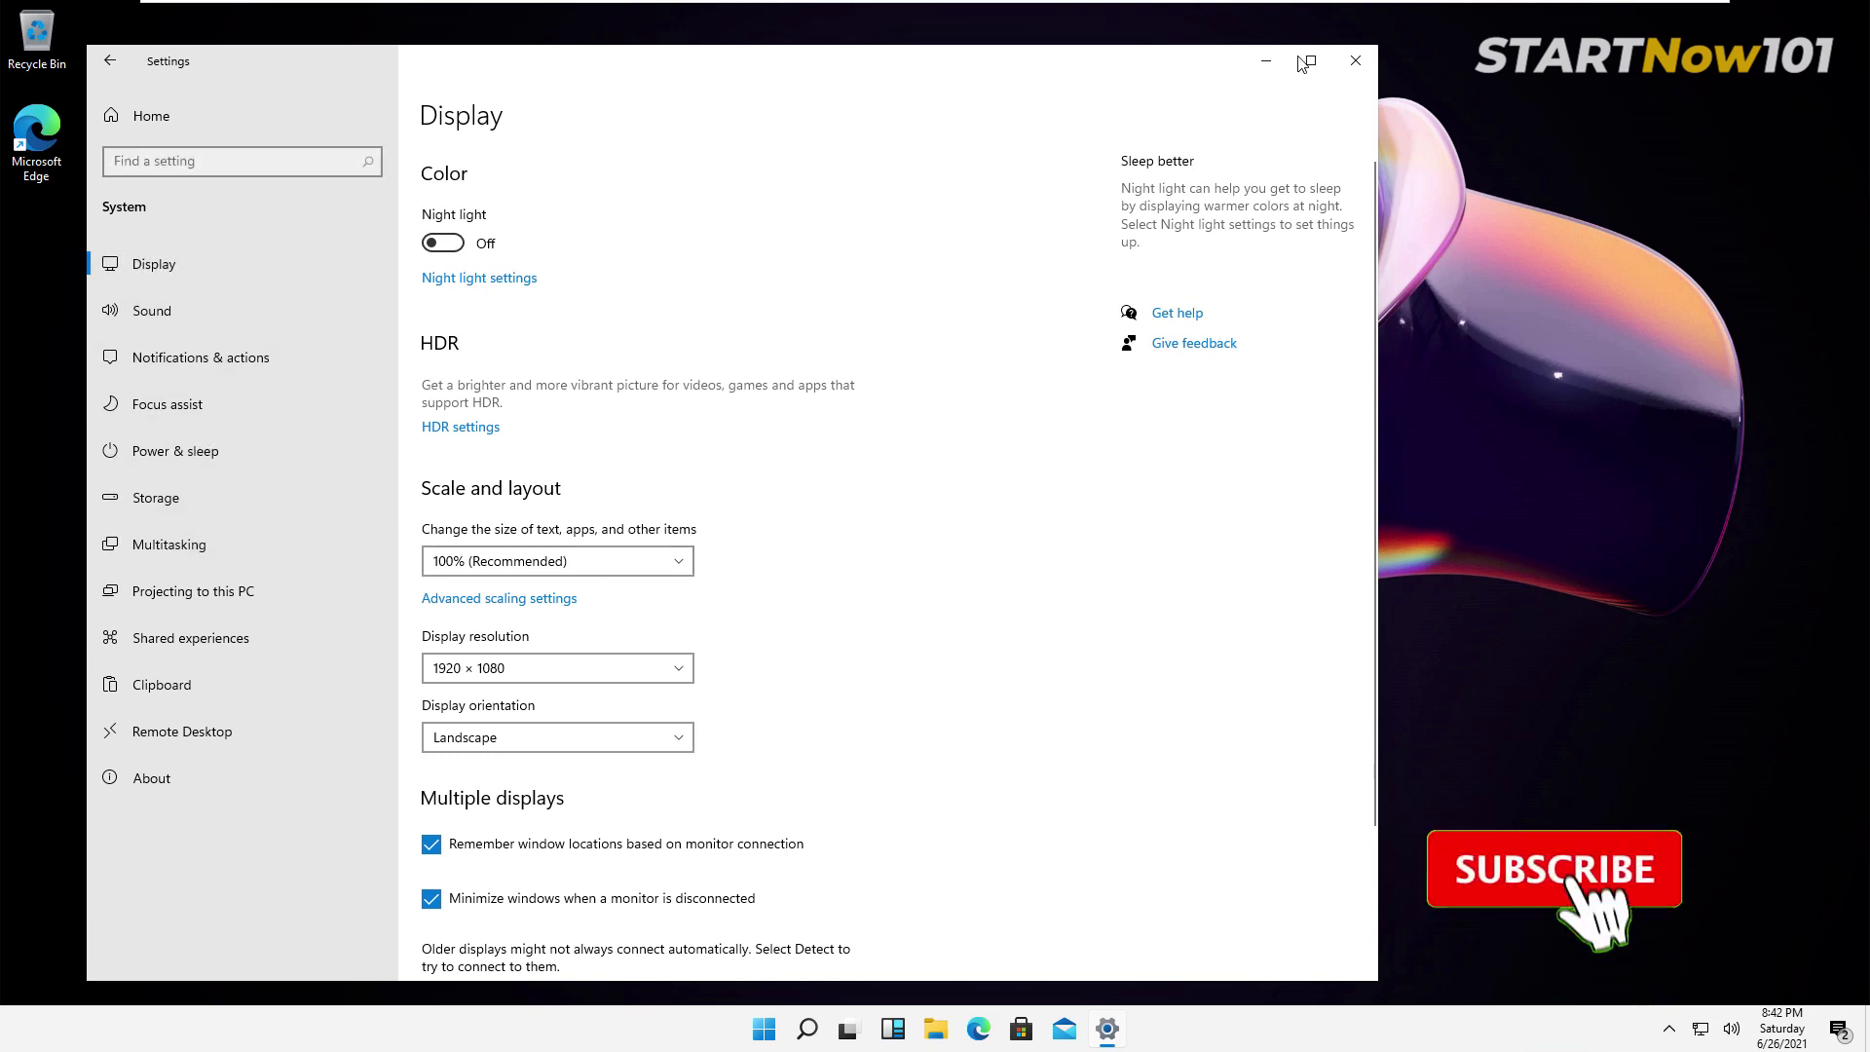
click(1357, 59)
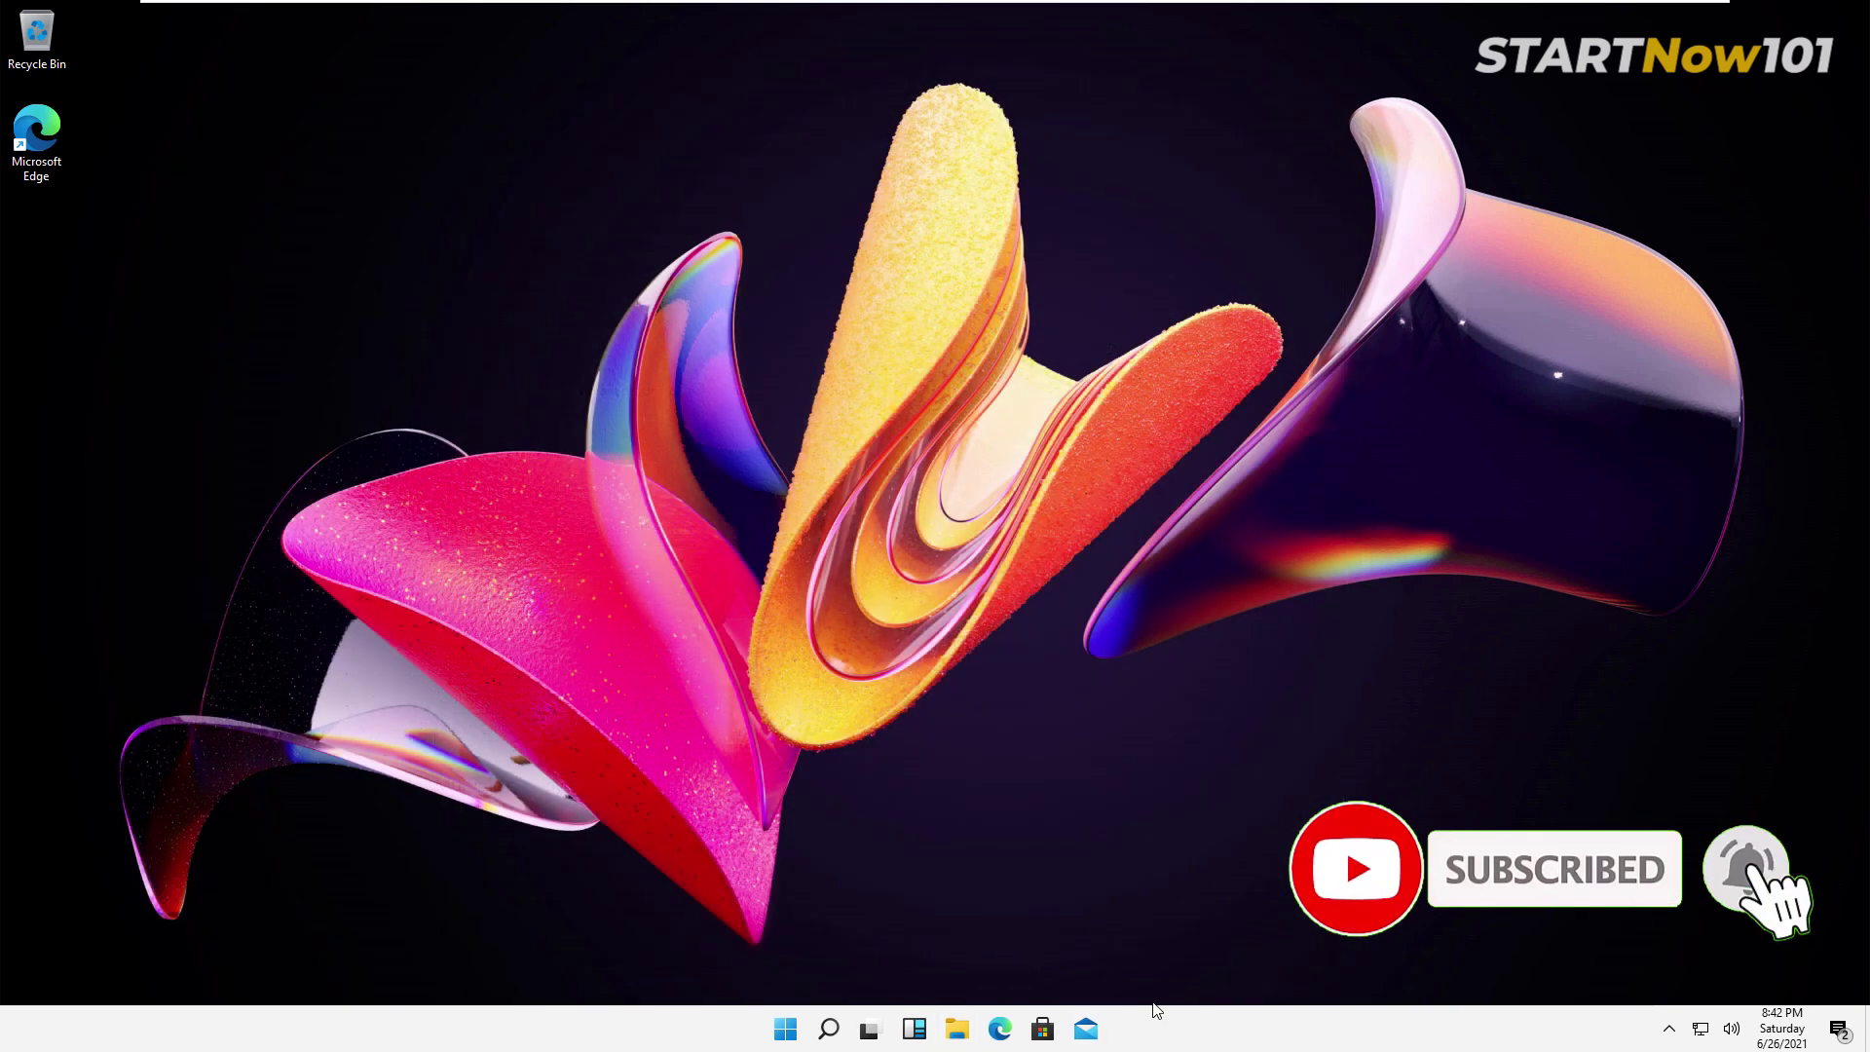
right_click(1107, 999)
right_click(1154, 1030)
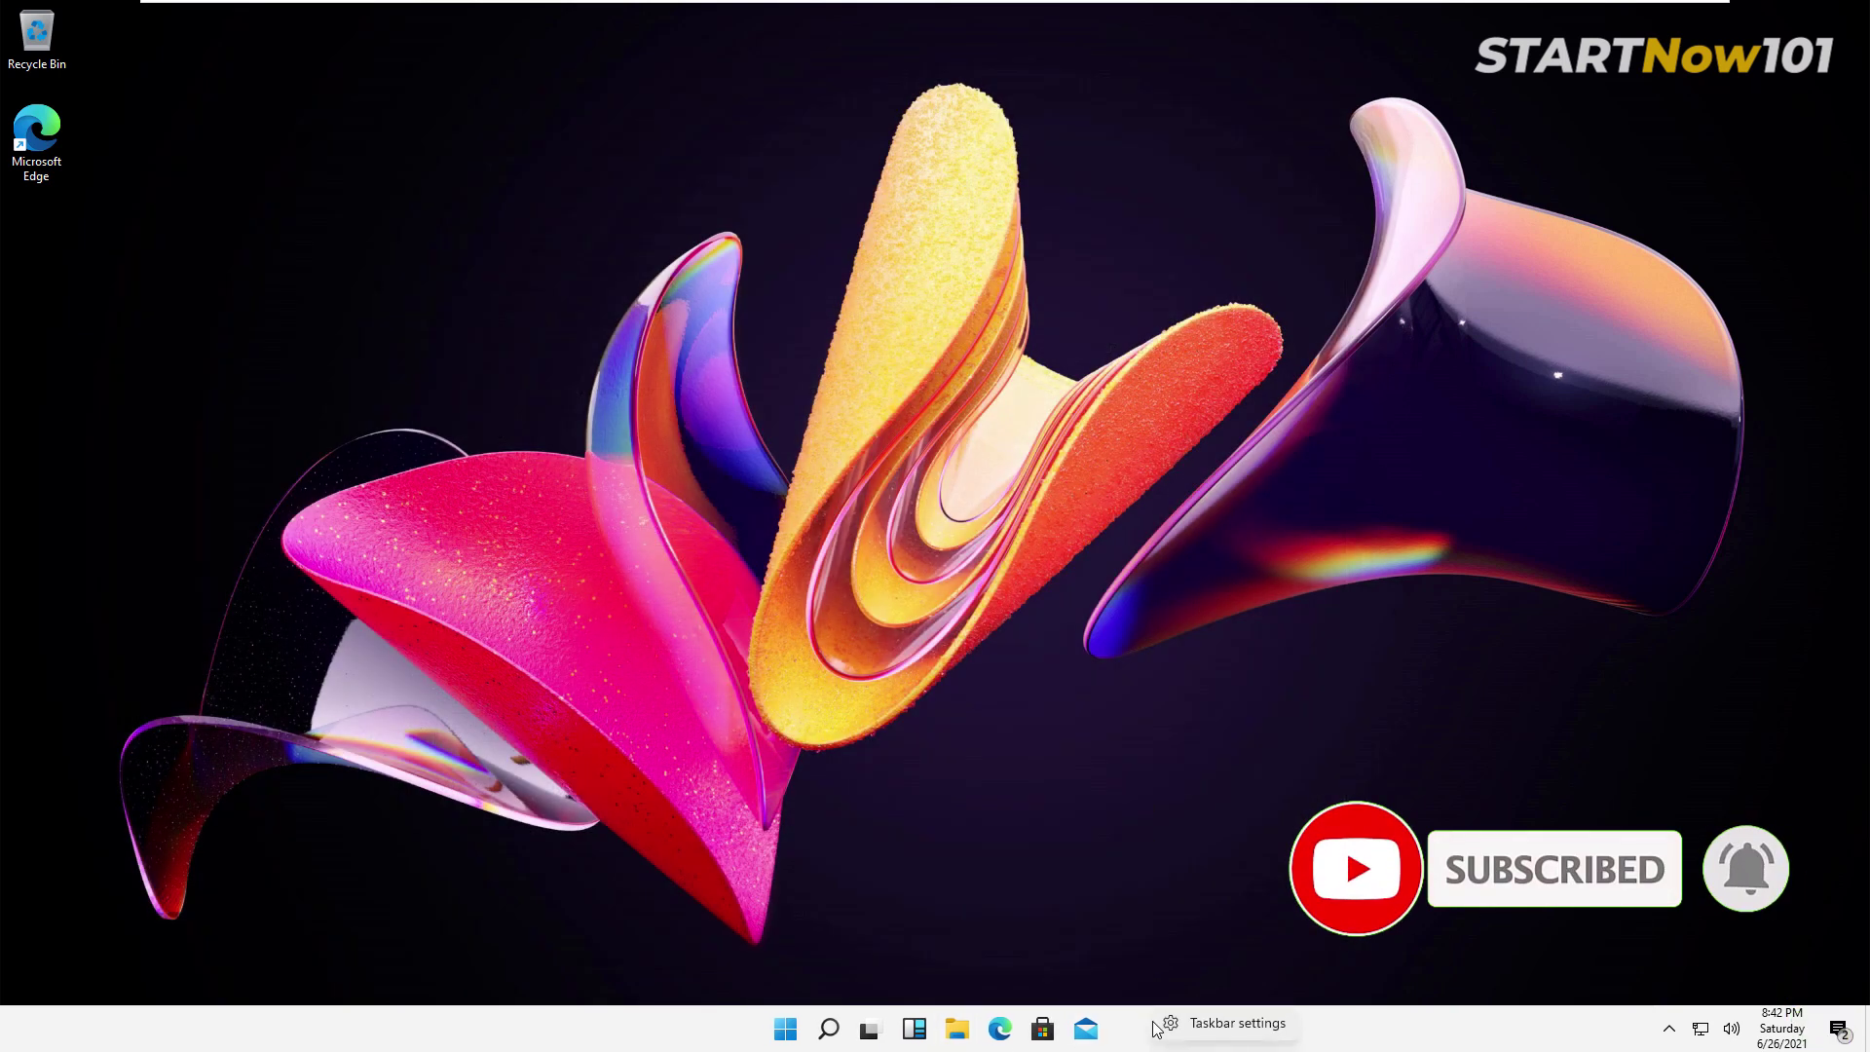
click(1195, 1023)
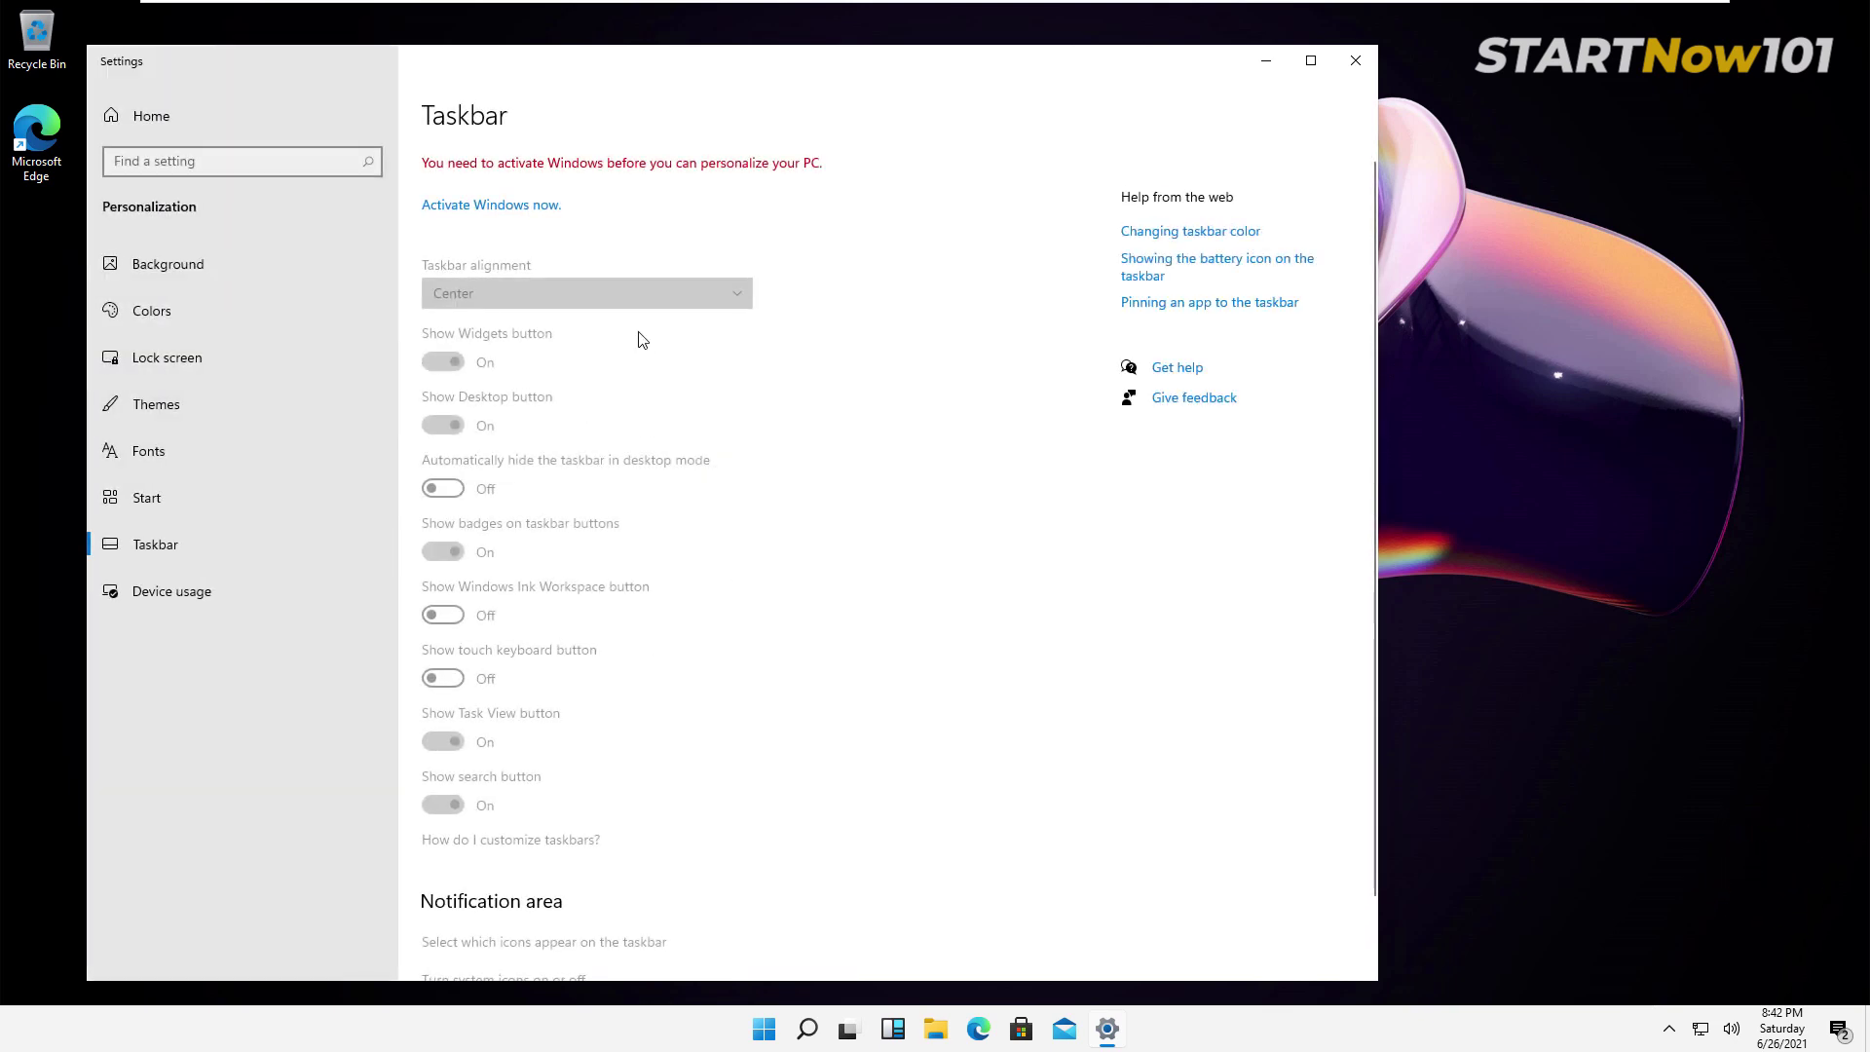
scroll(681, 514, down, 1)
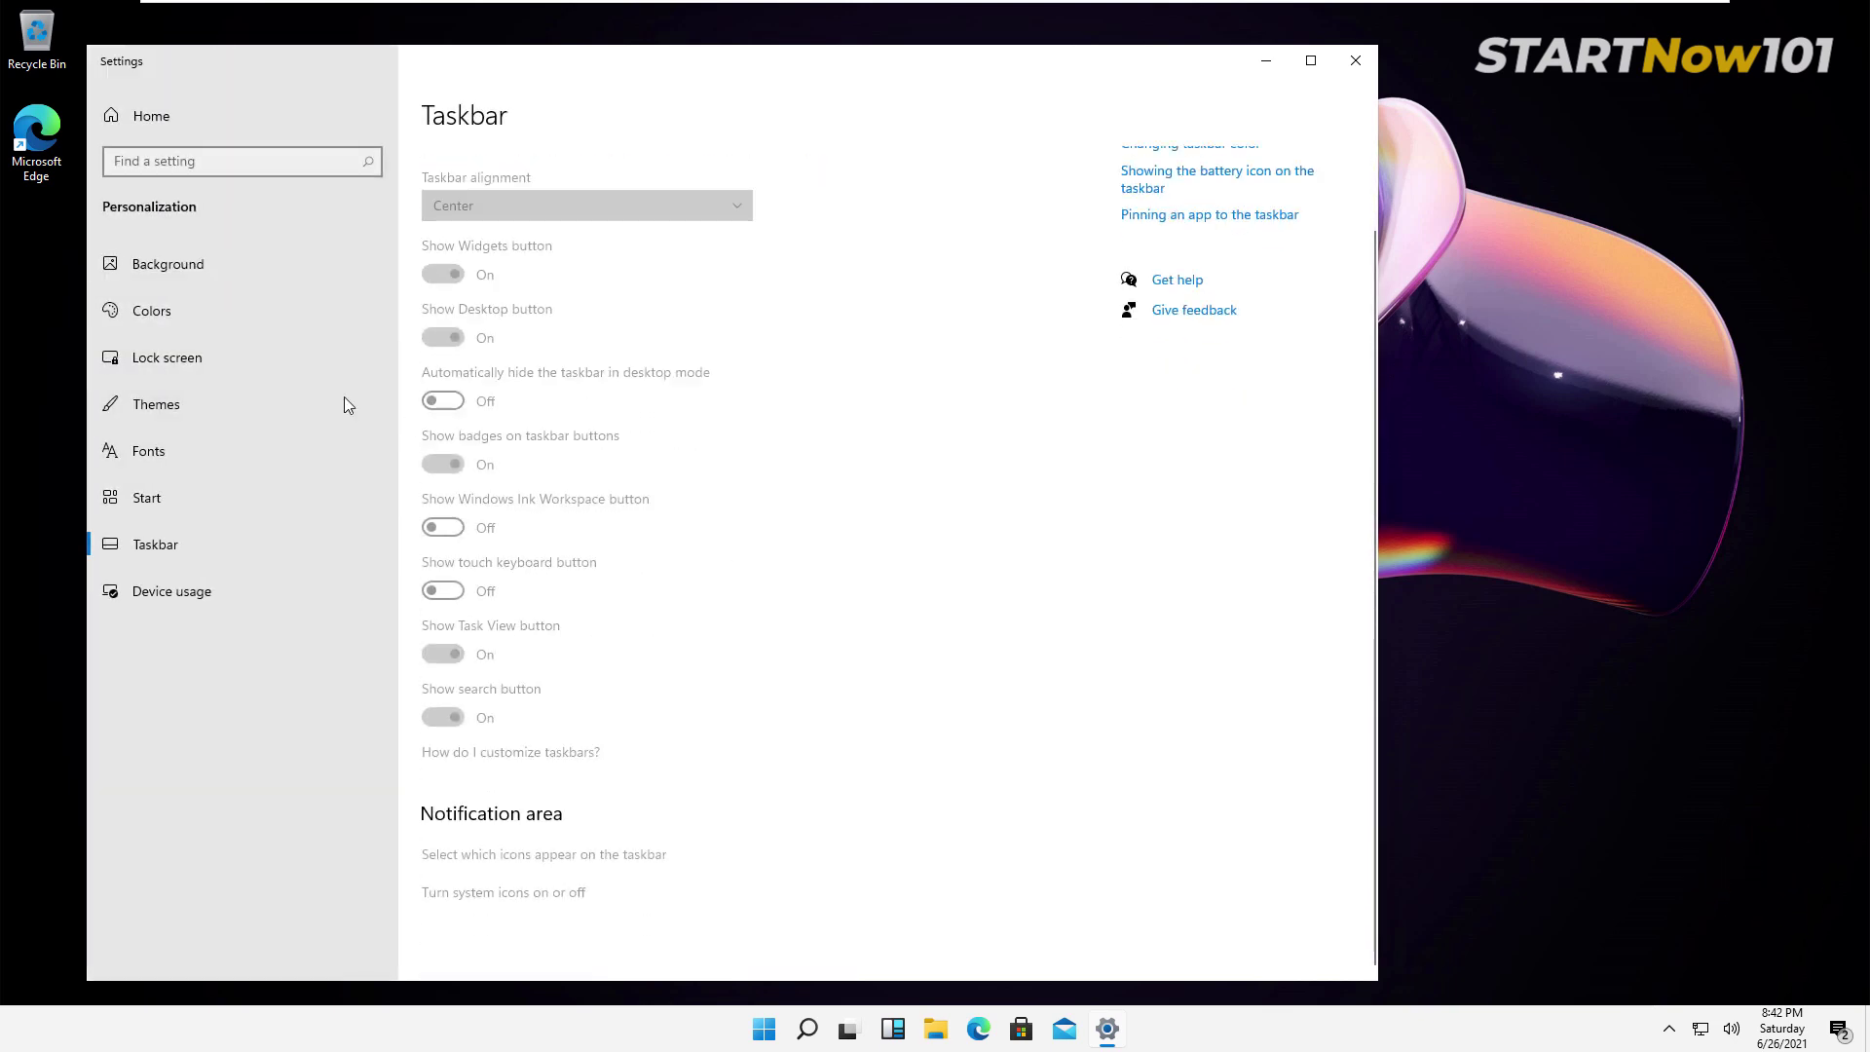
click(177, 309)
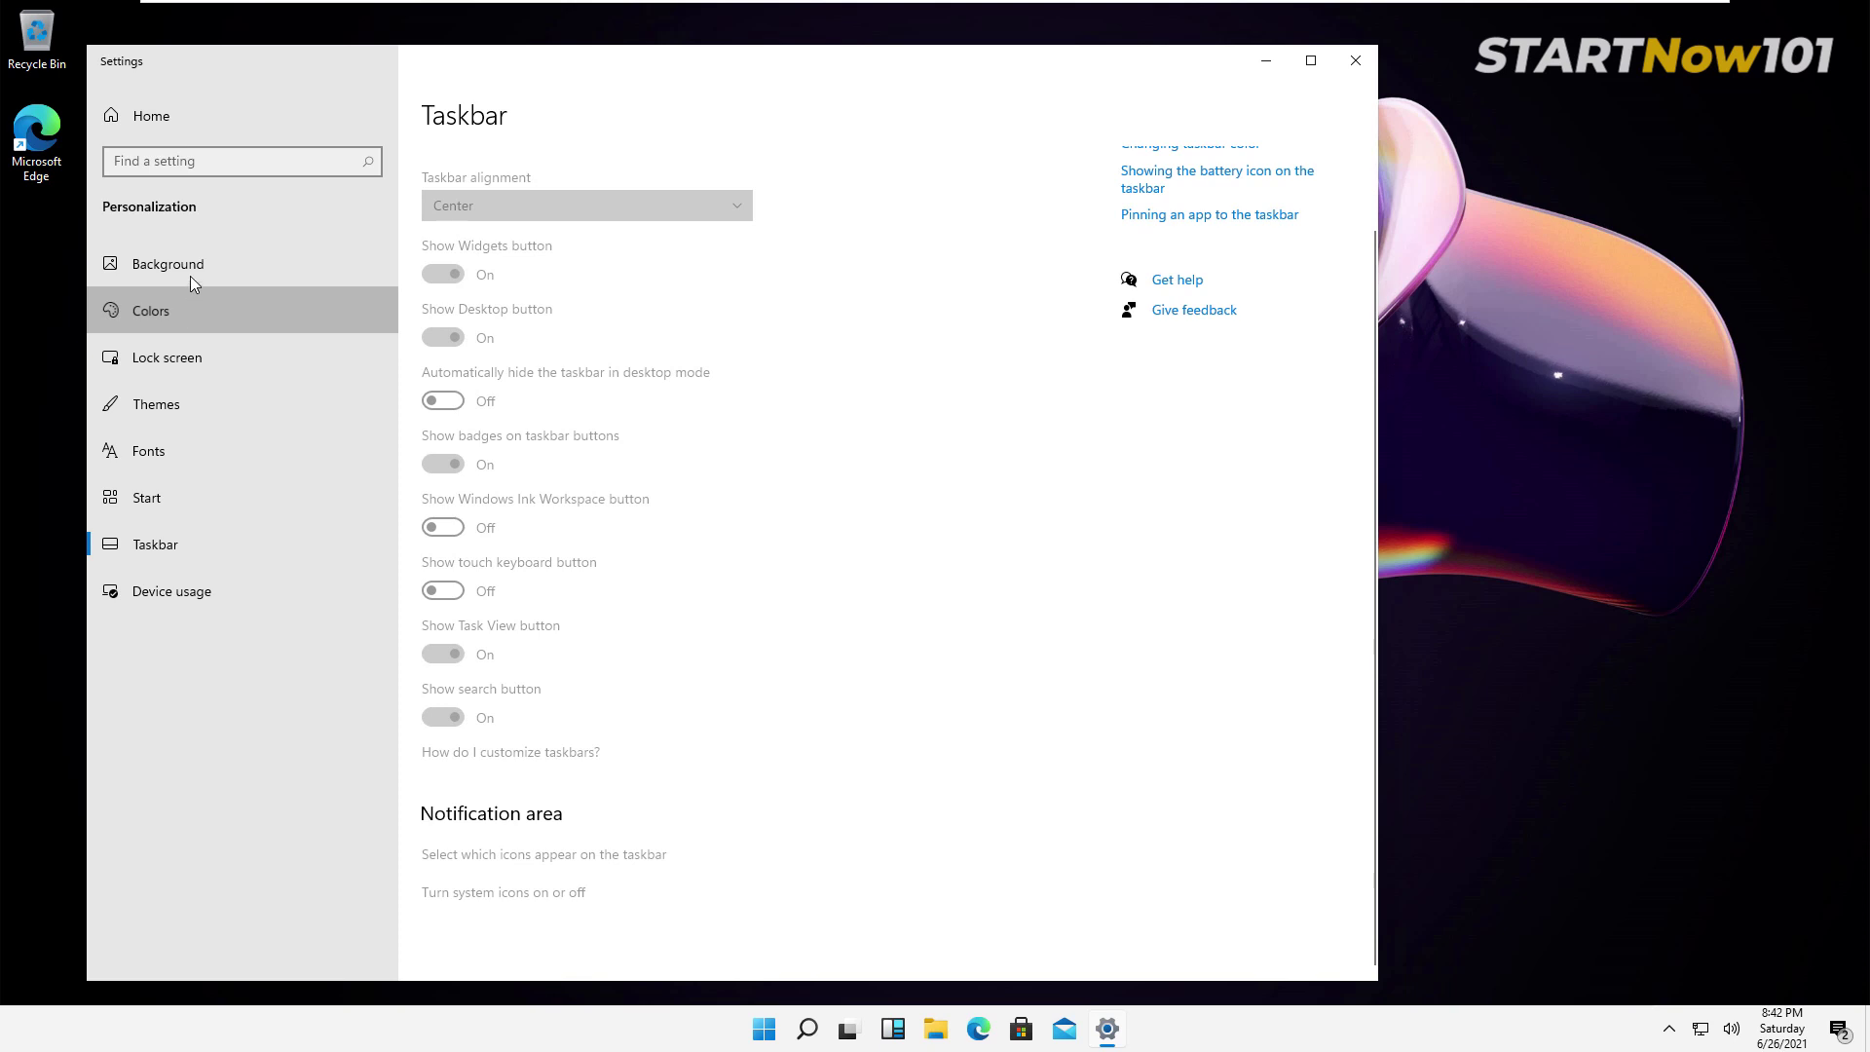
scroll(789, 746, down, 3)
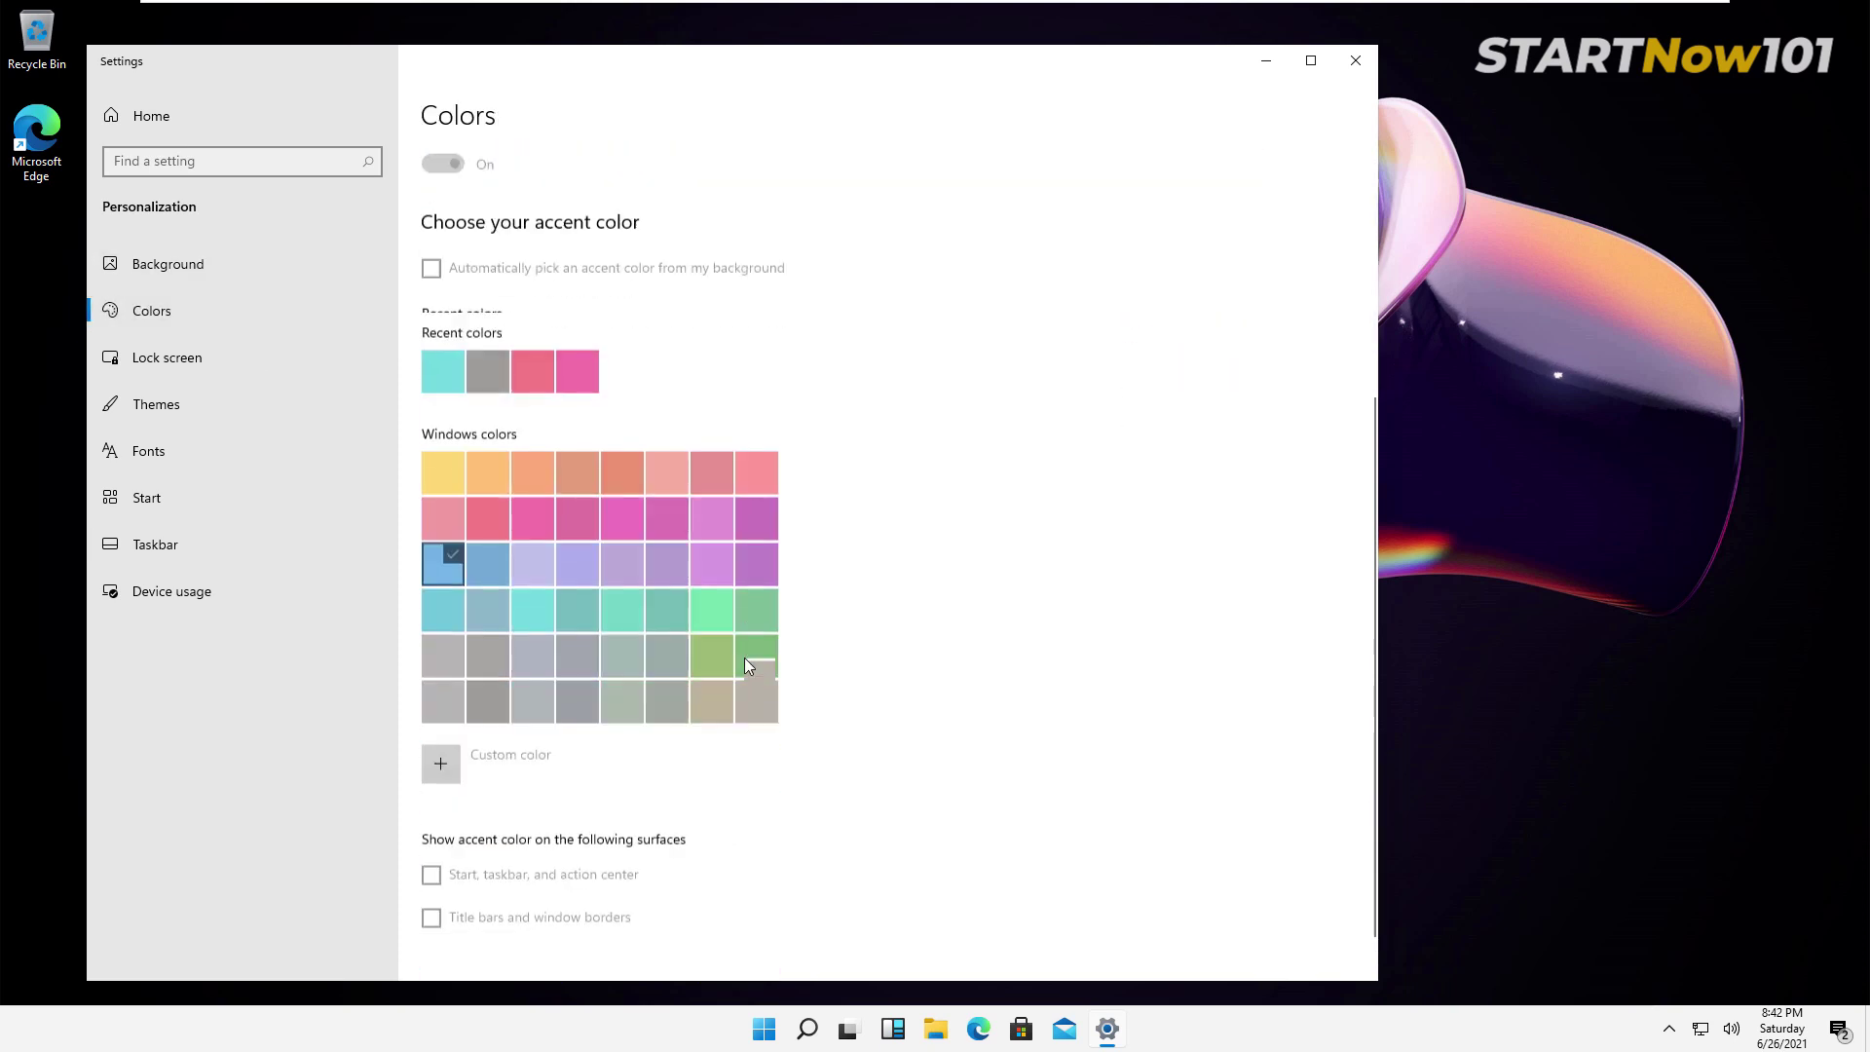
click(165, 411)
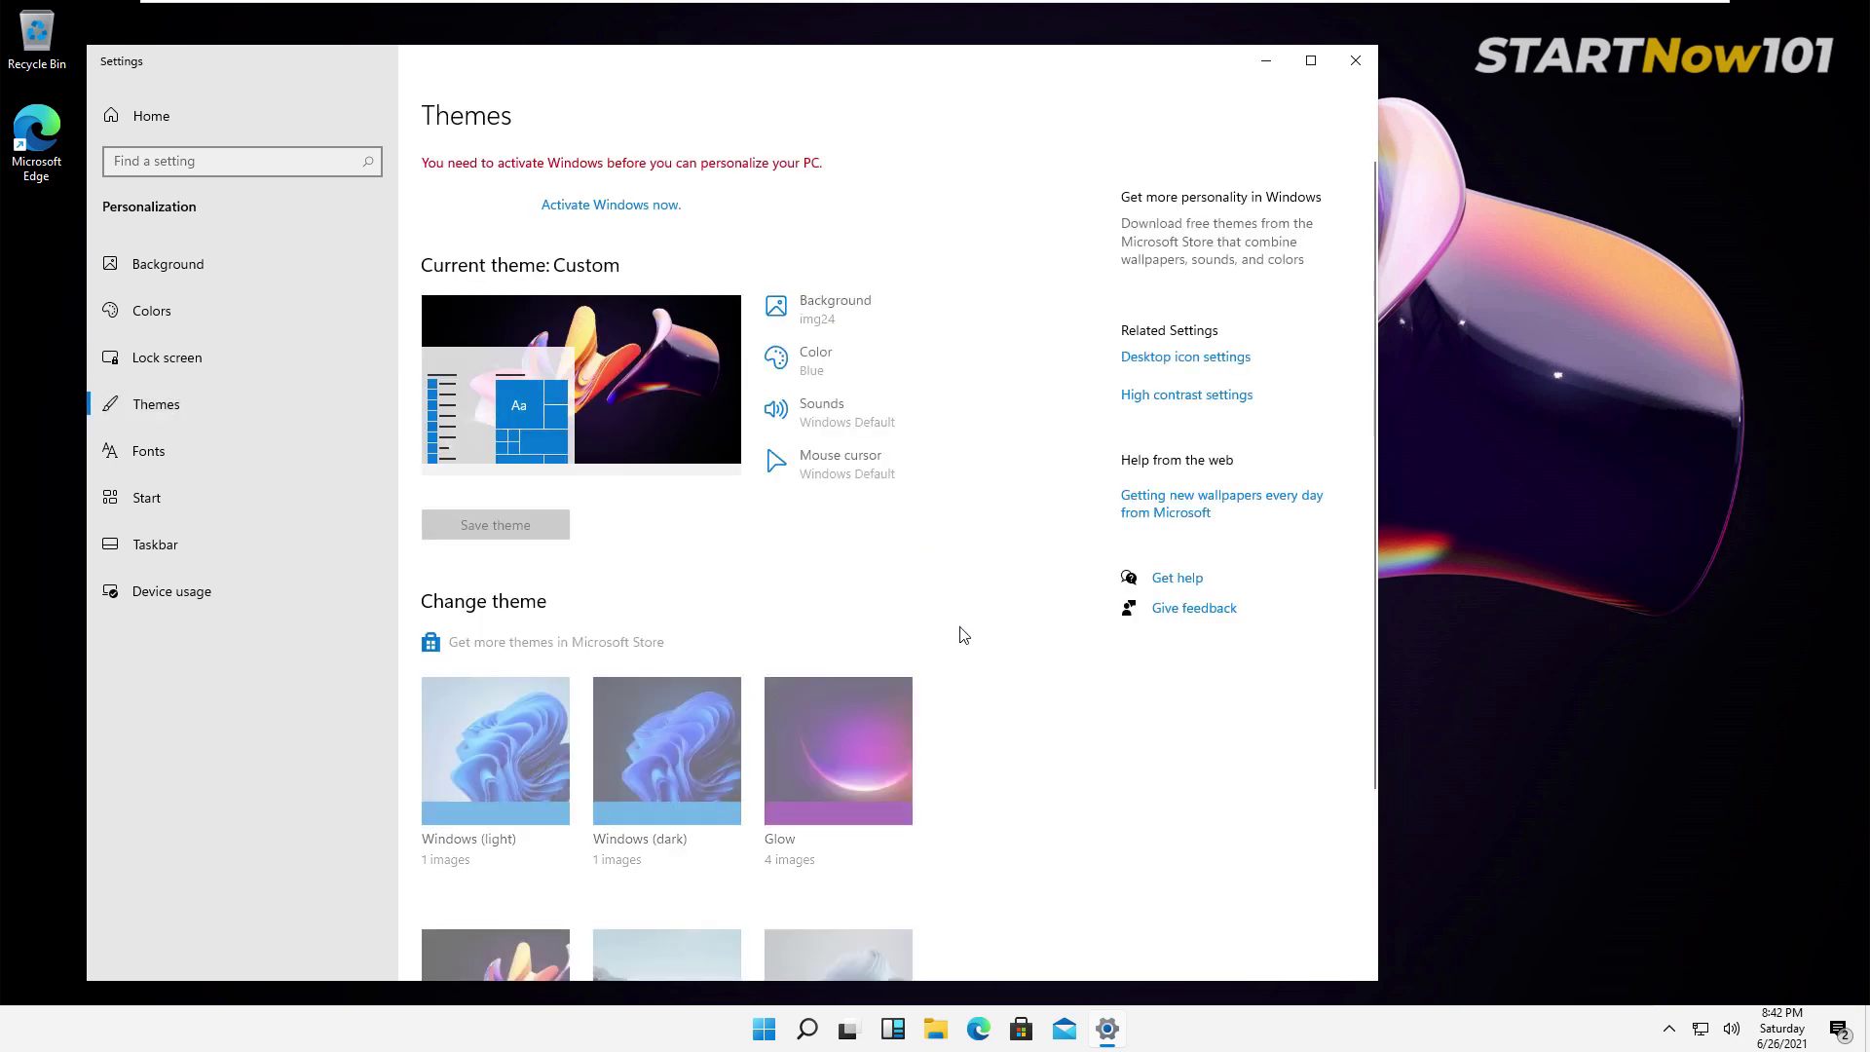
scroll(983, 612, down, 1)
scroll(878, 673, down, 1)
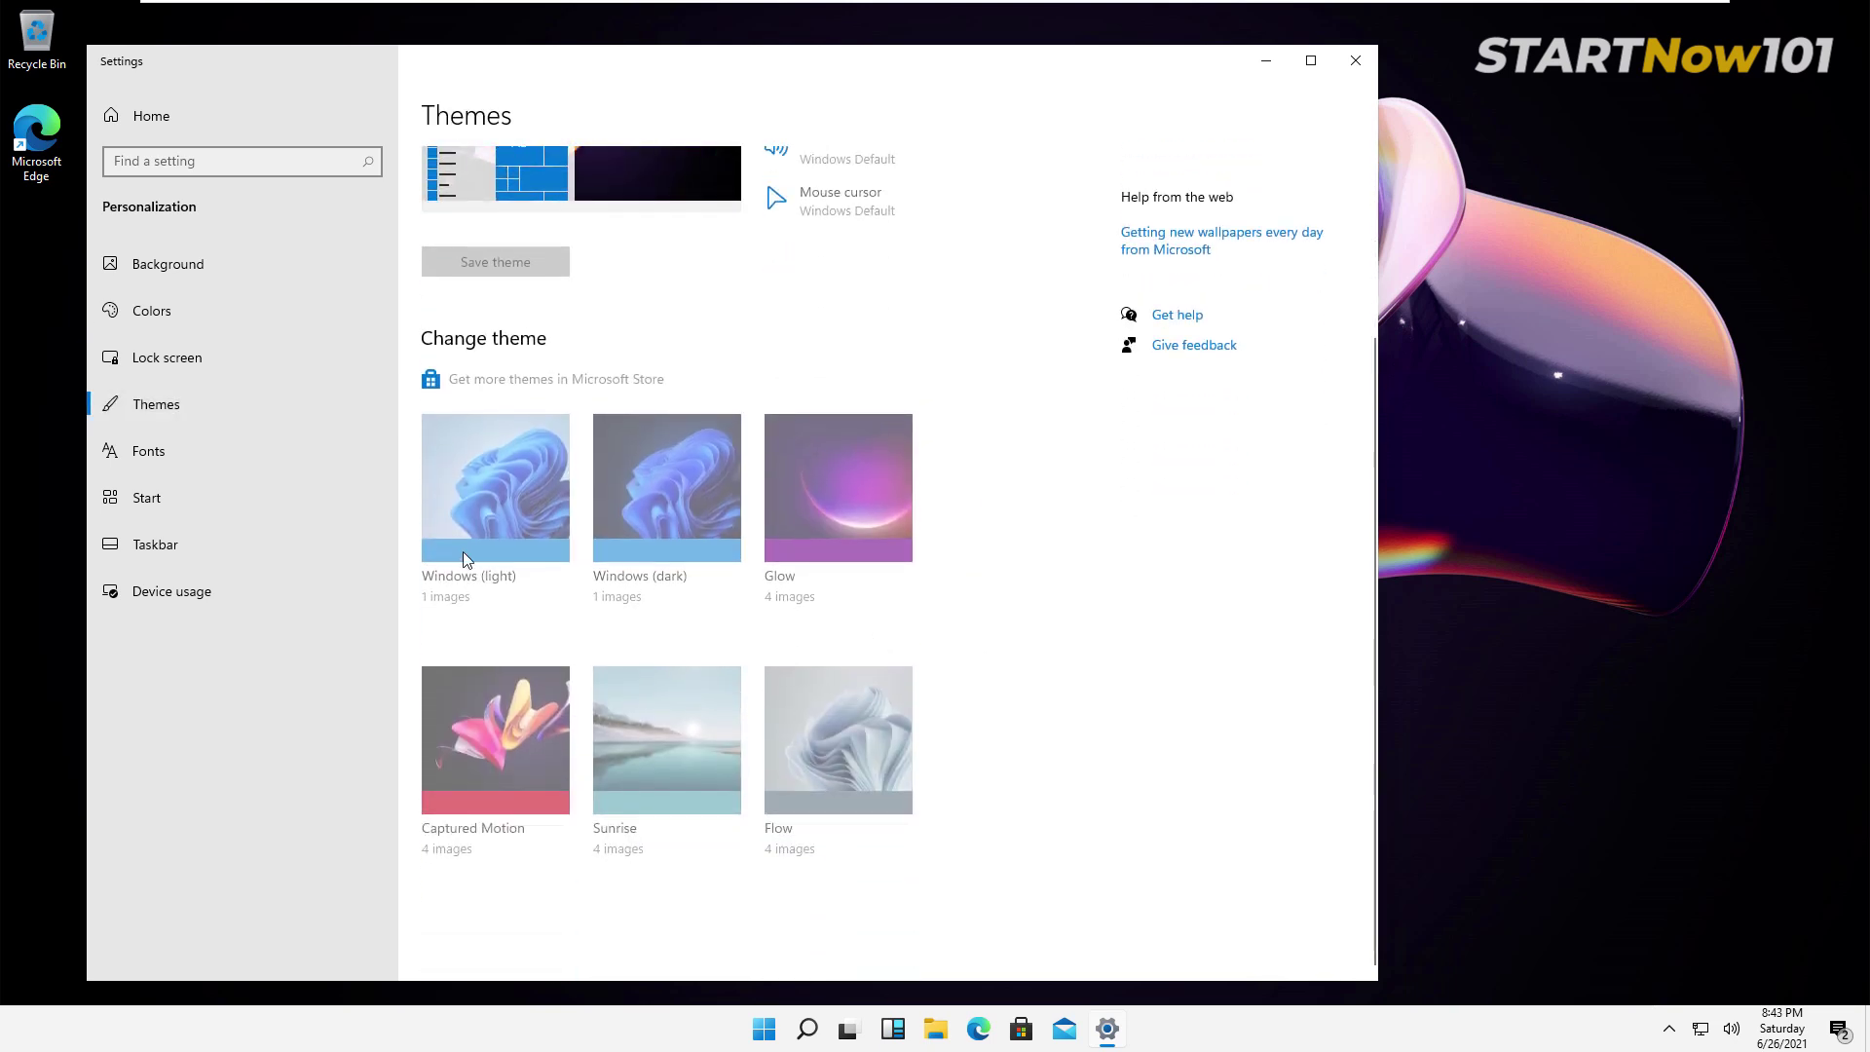
click(165, 492)
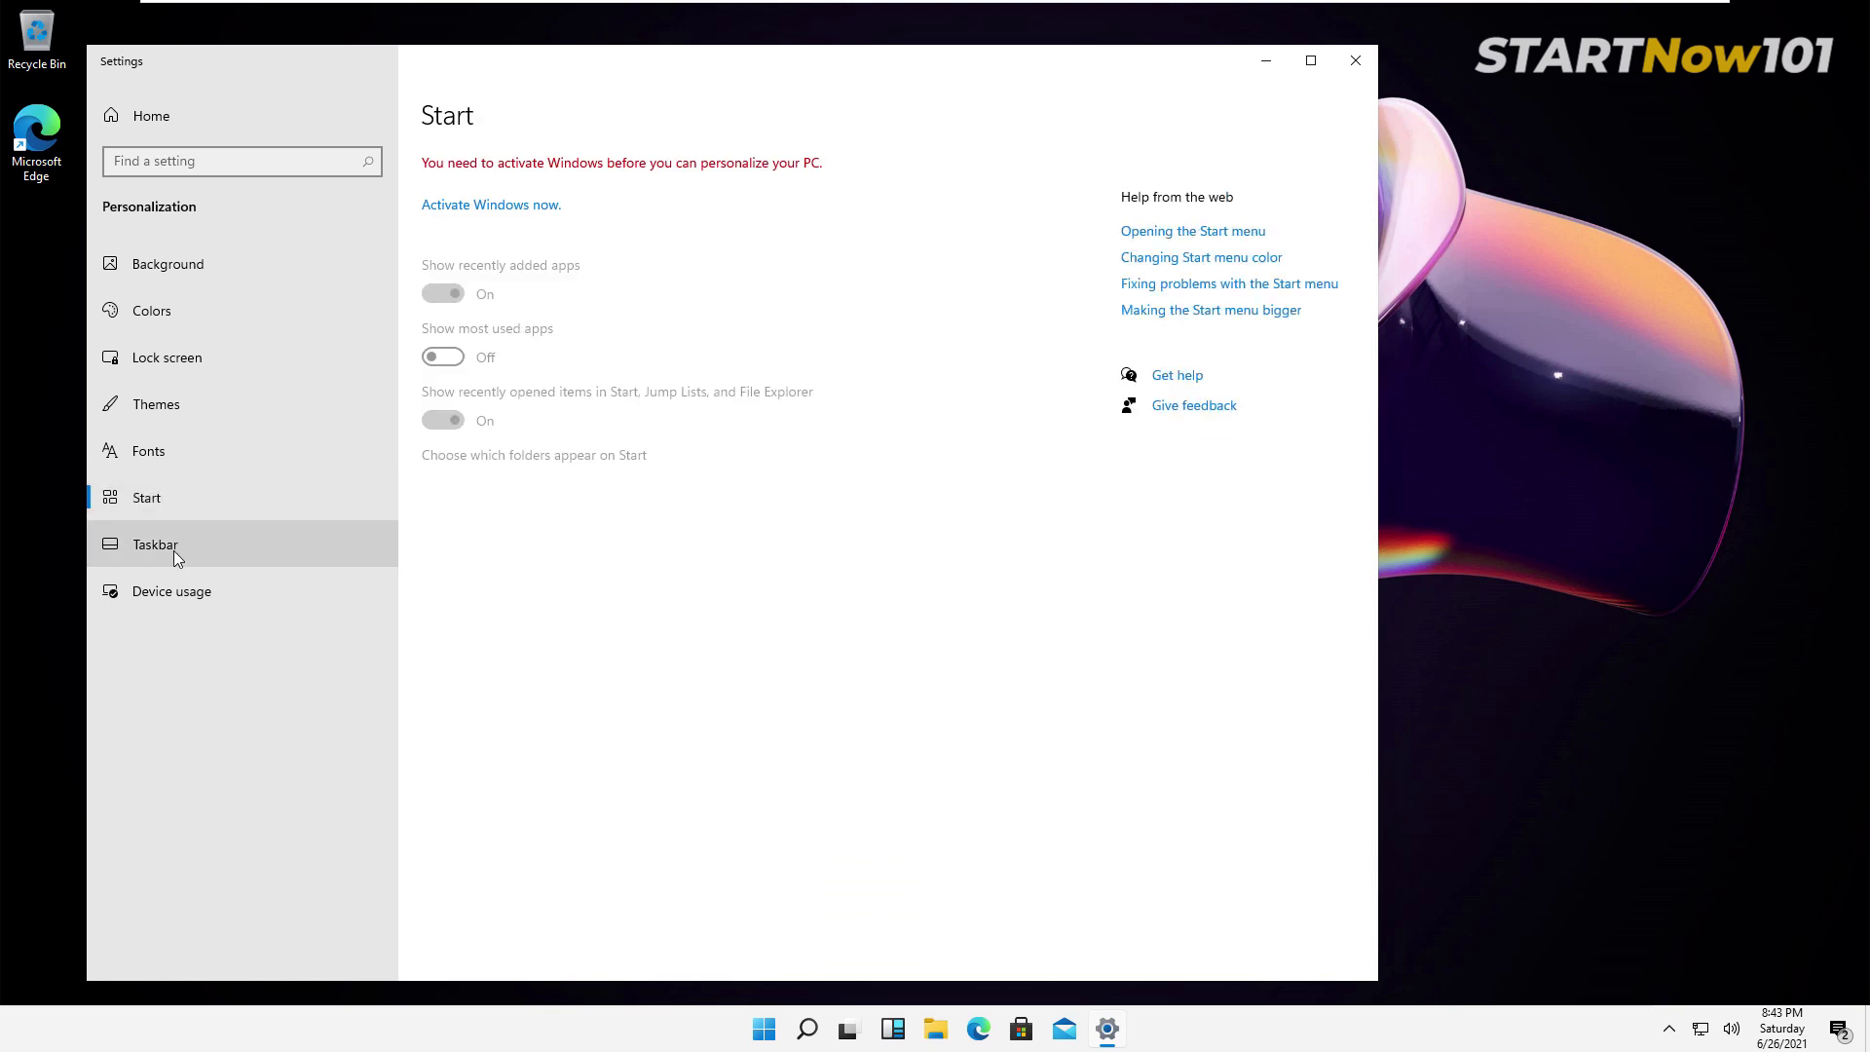
click(174, 551)
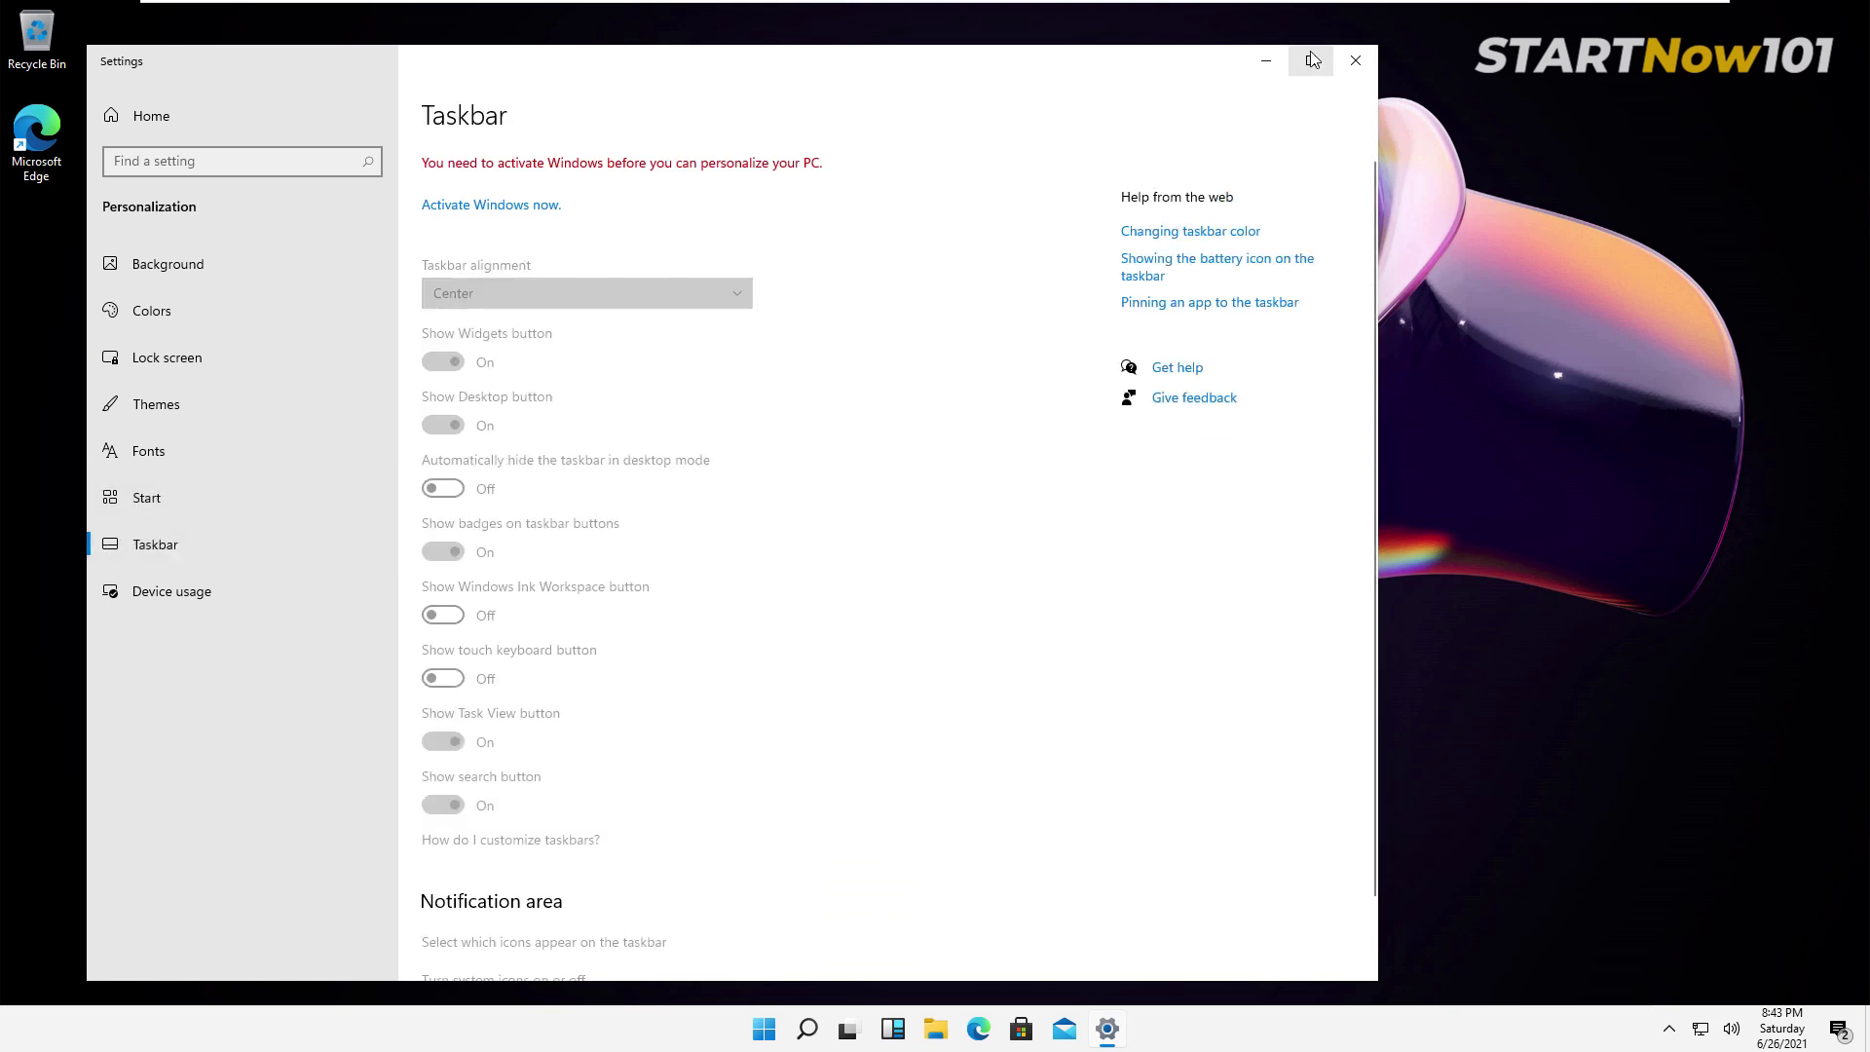
click(1356, 67)
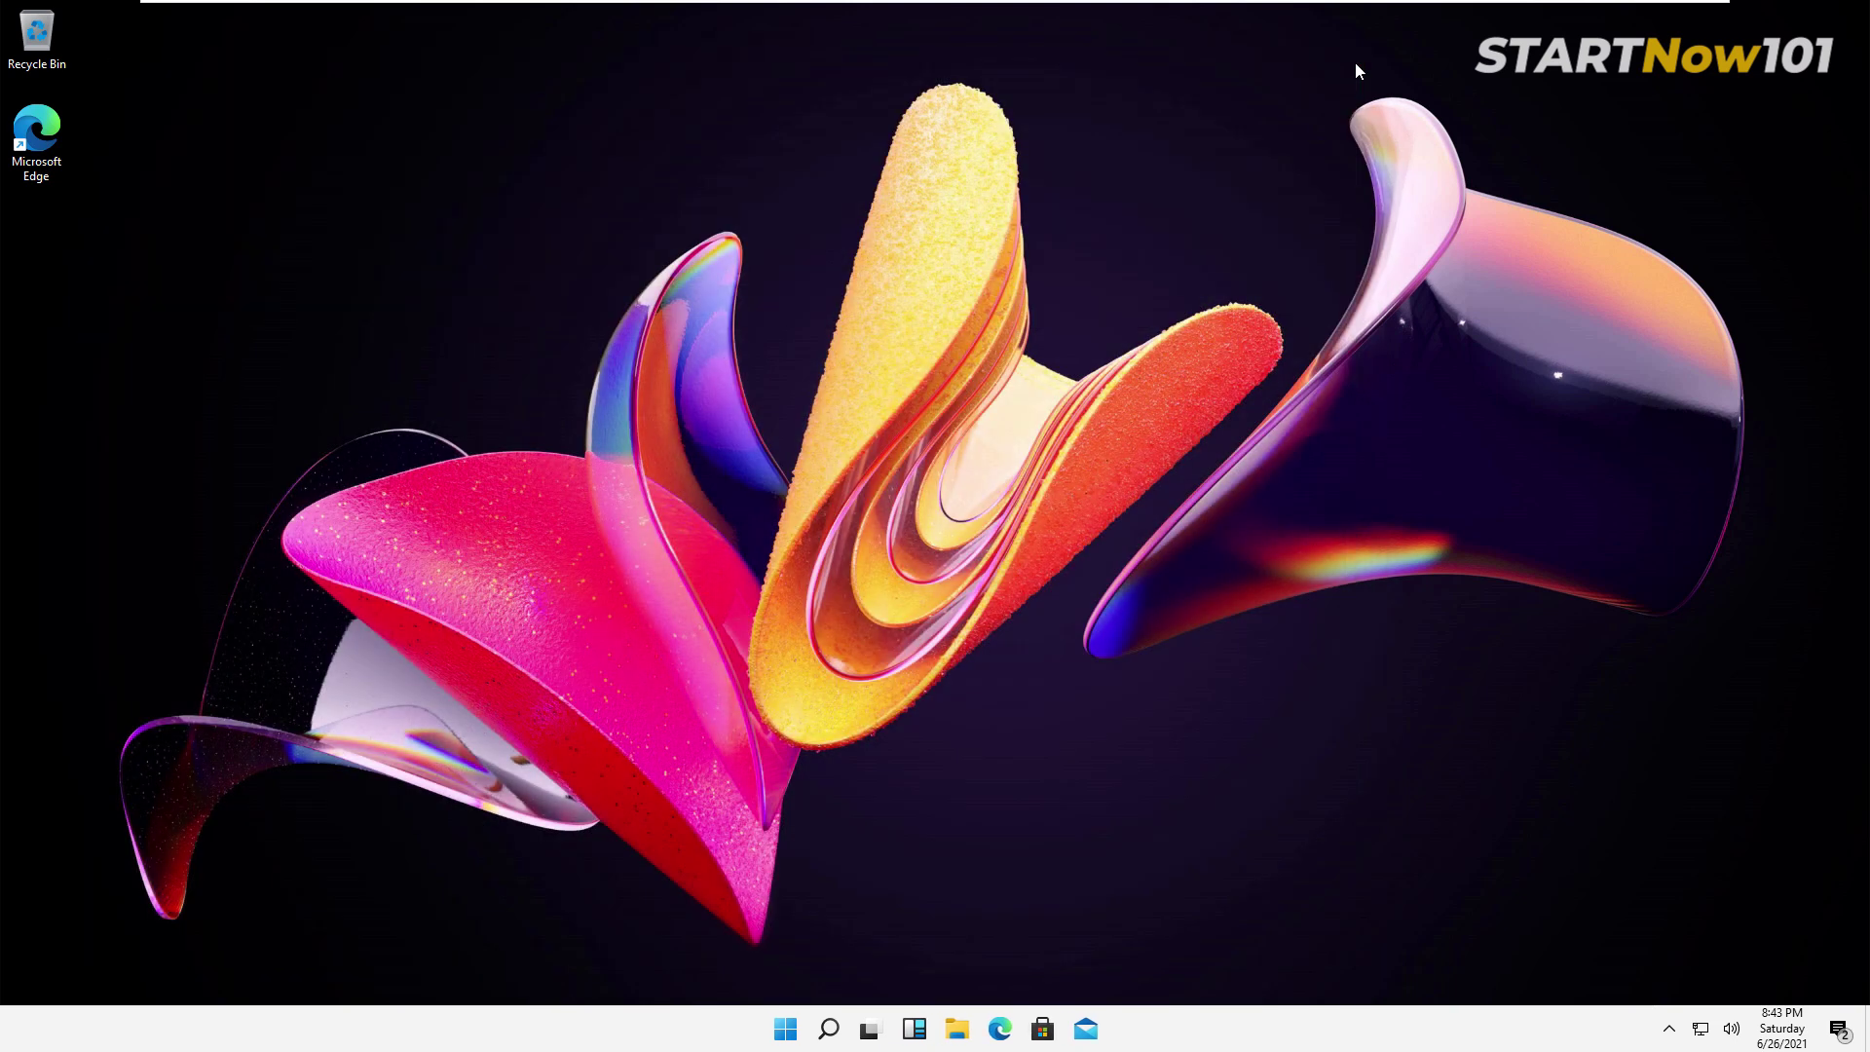